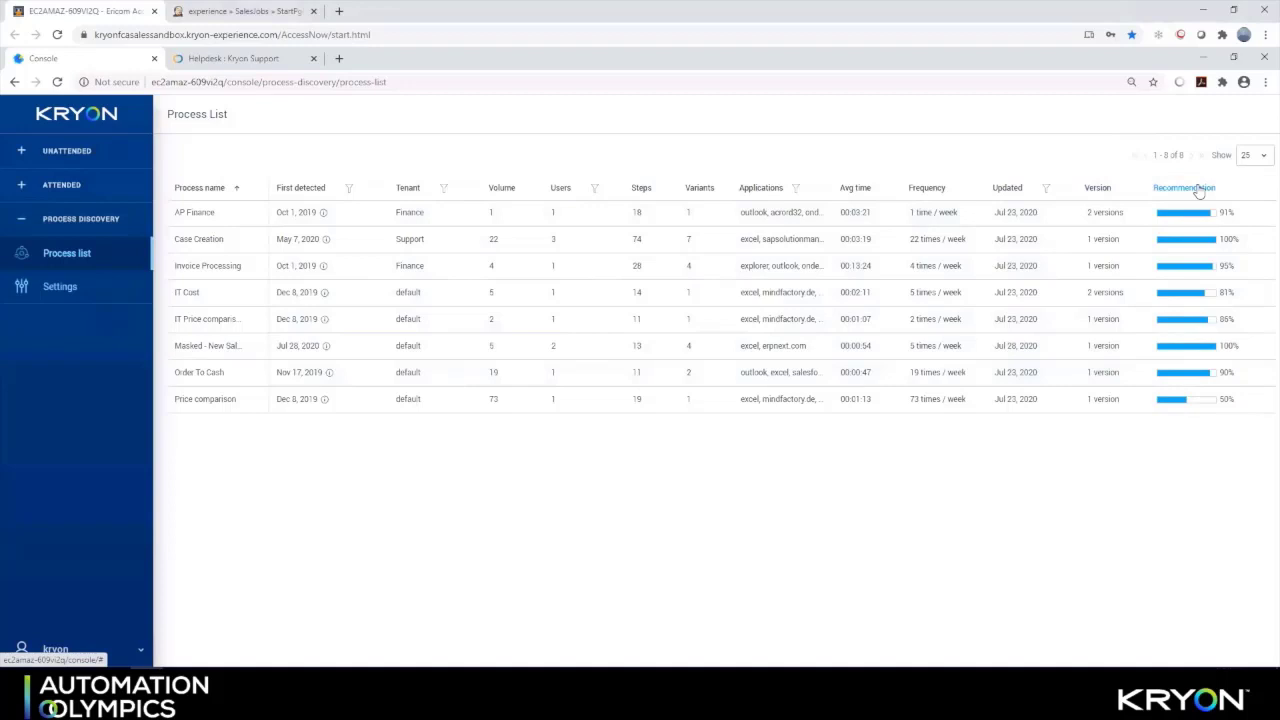
# Sort processes by Recommendation, highest first, and open the Case Creation process map (59% coverage, 13 volume)
pyautogui.click(1185, 188)
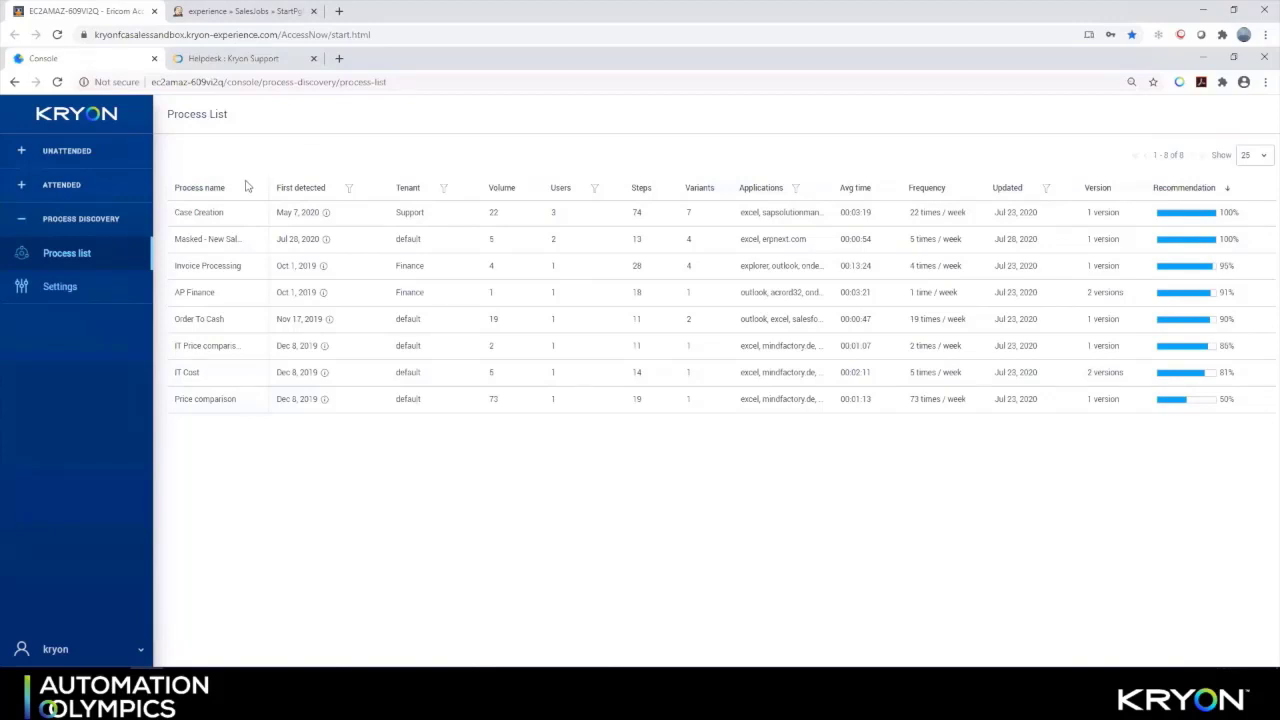
pyautogui.click(200, 213)
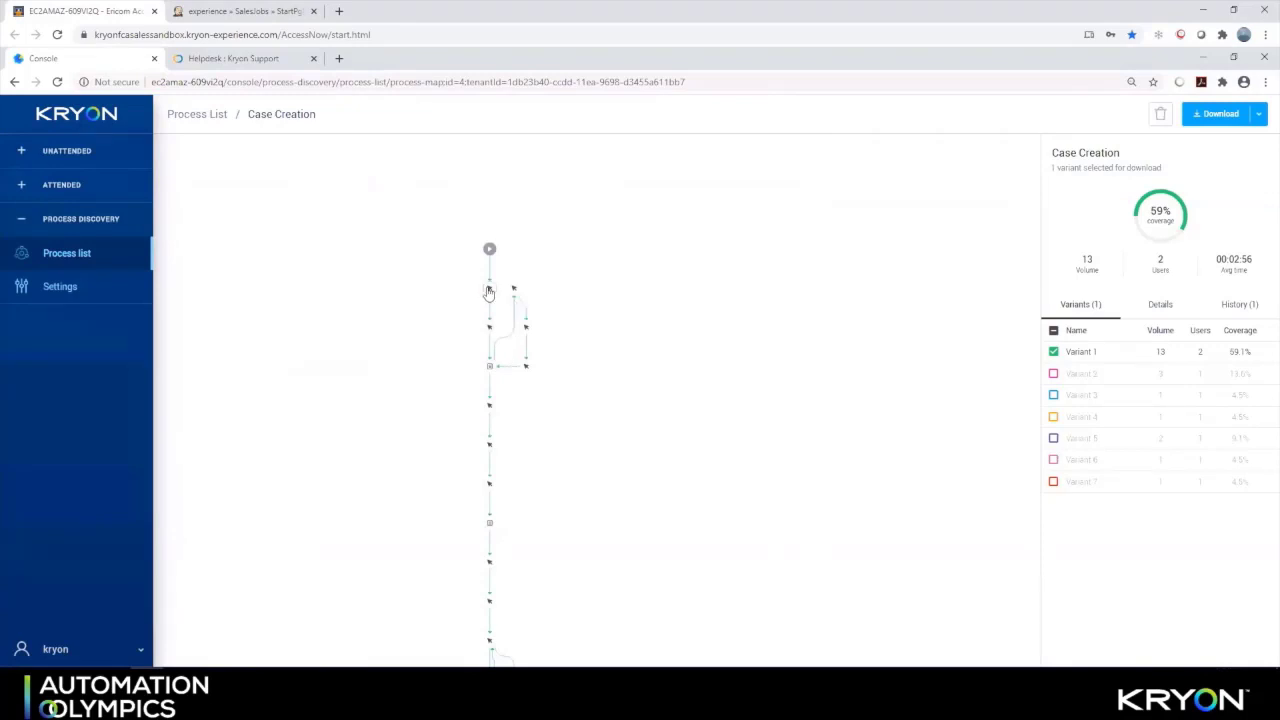
# Inspect the first two recorded steps and enlarge the second step's screenshot preview, then close it
pyautogui.click(489, 290)
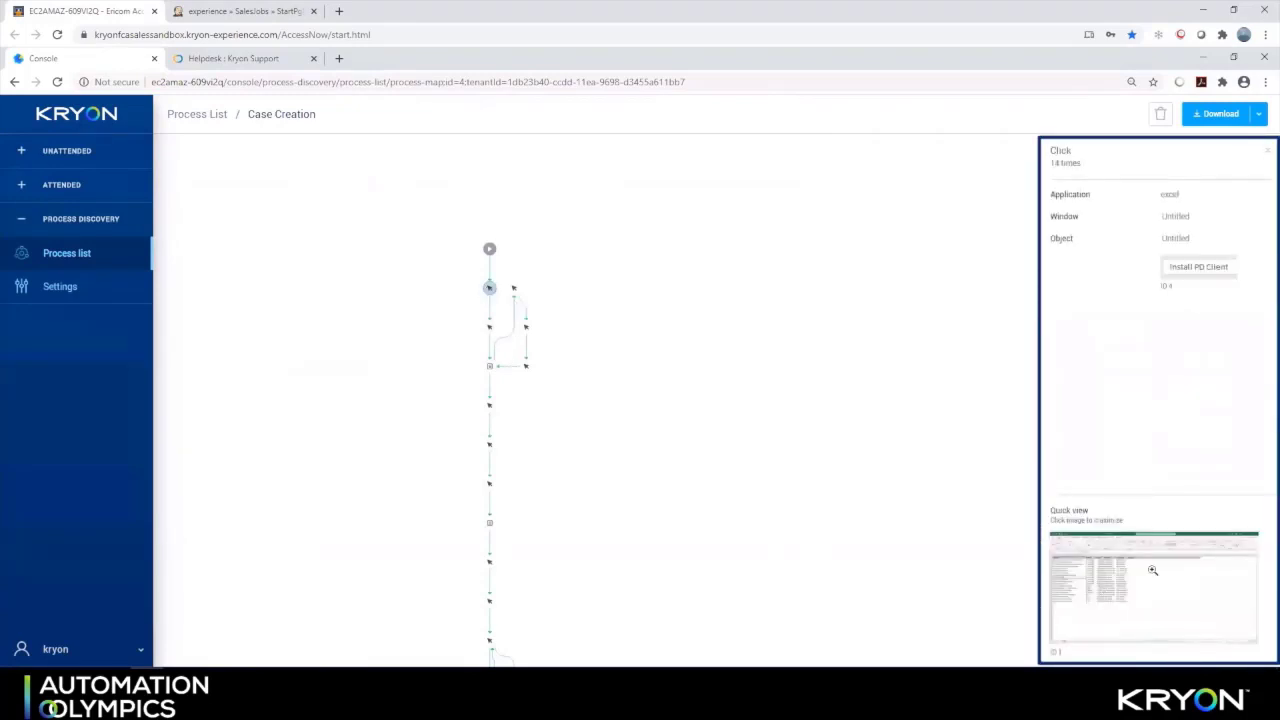
pyautogui.click(489, 330)
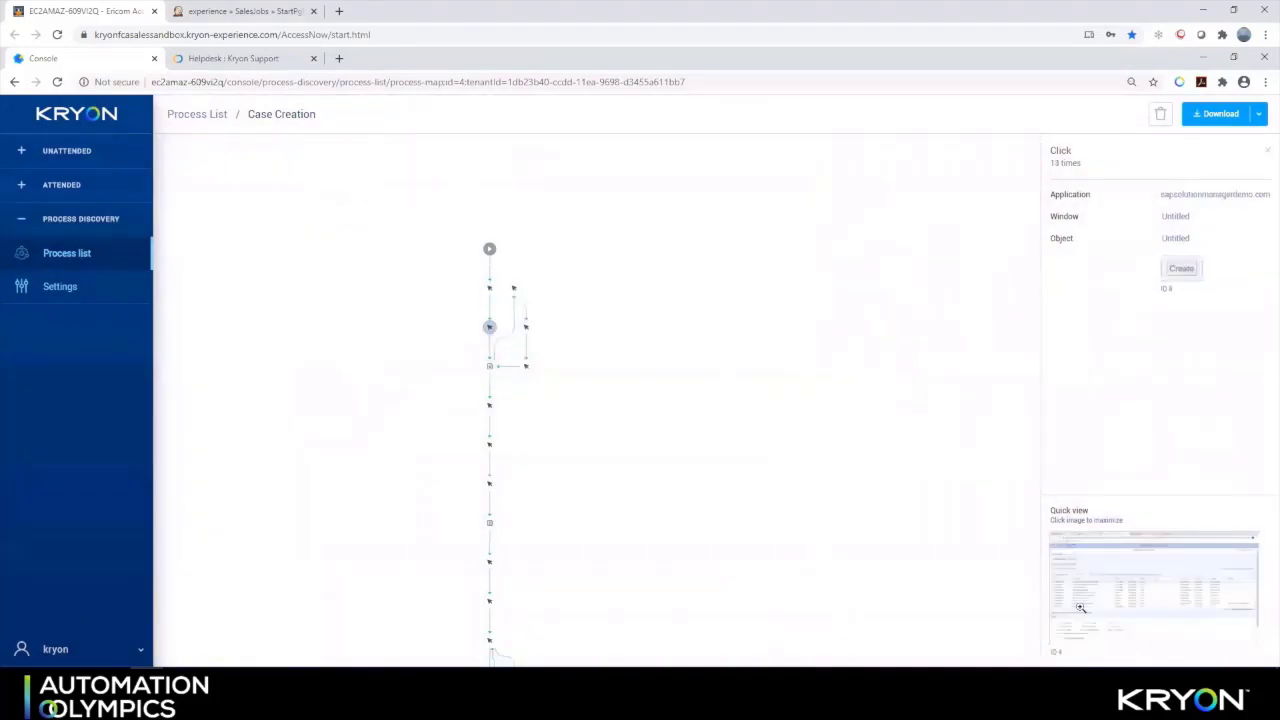
pyautogui.click(1157, 575)
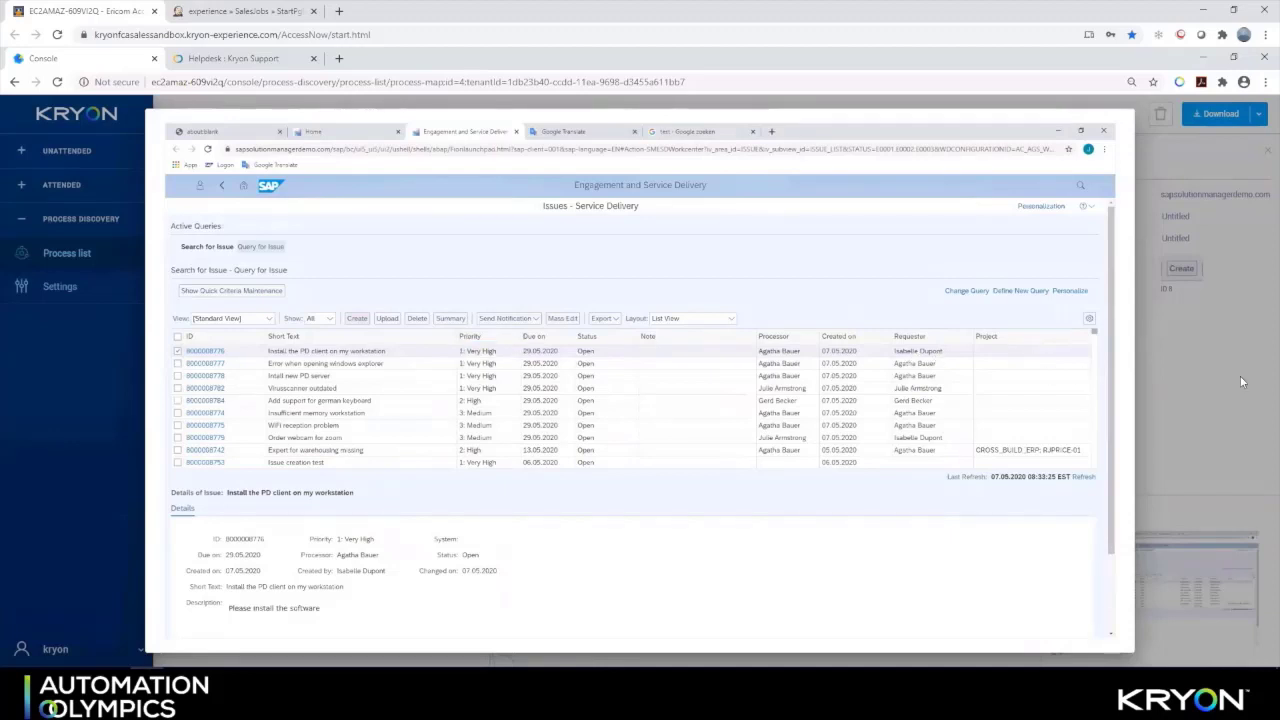
pyautogui.click(1240, 375)
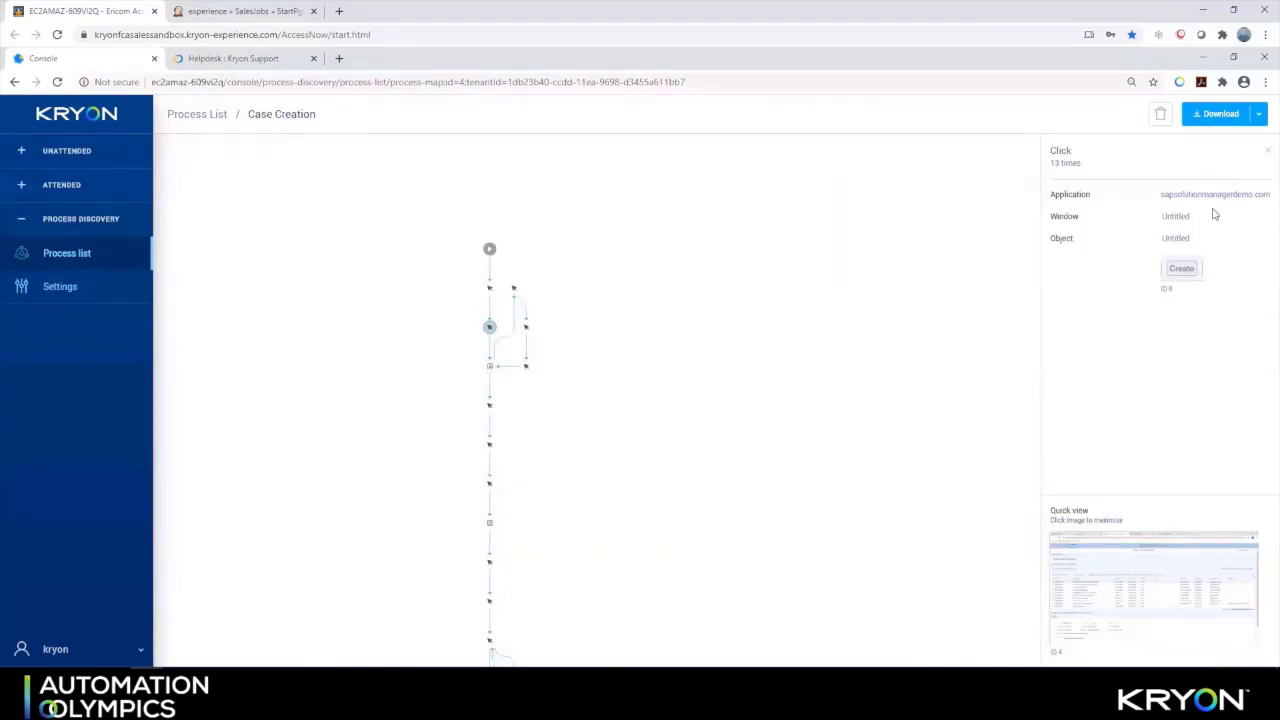
# Show Case Creation's process details (74 steps, 7 variants) and its user recordings list
pyautogui.click(1265, 153)
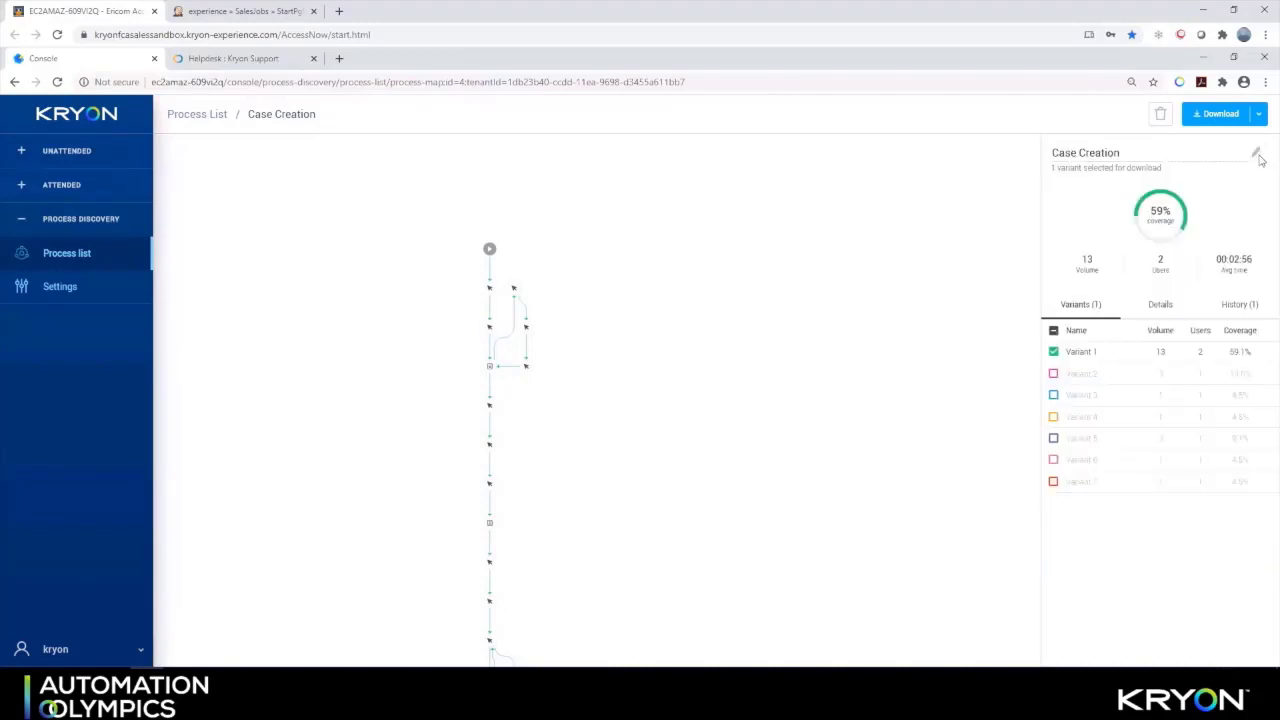
pyautogui.click(1163, 306)
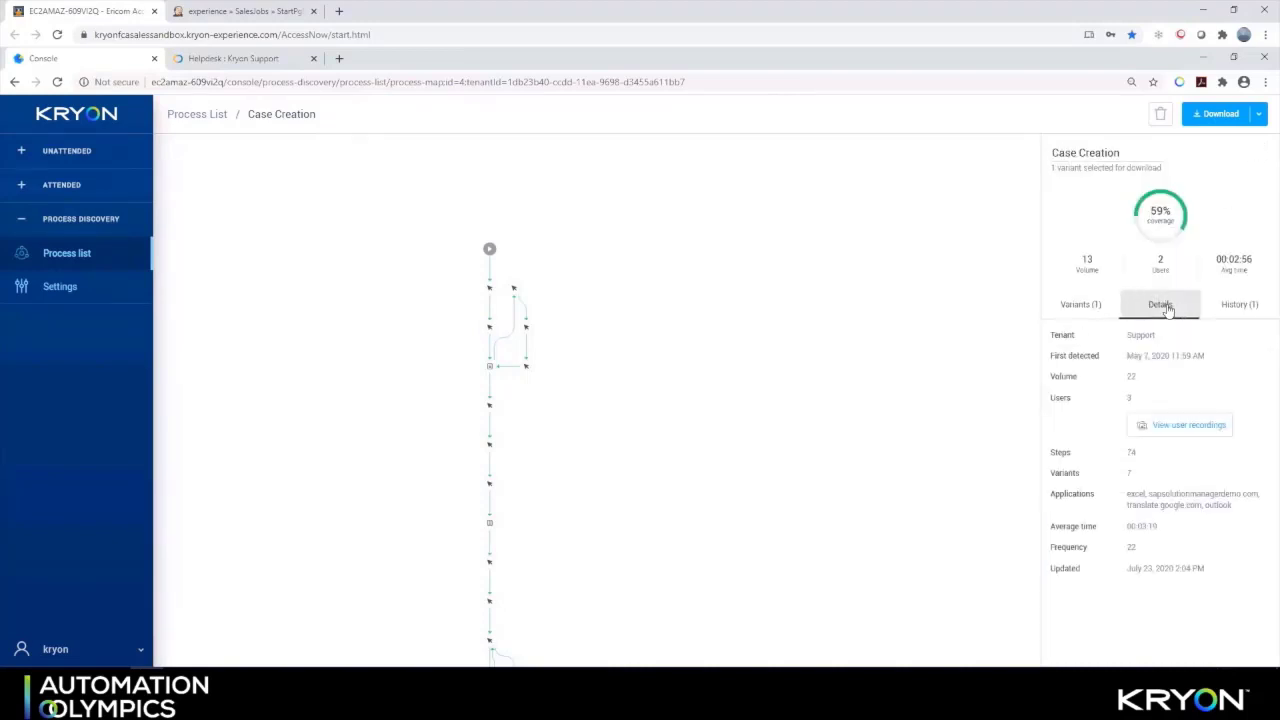
pyautogui.click(1190, 427)
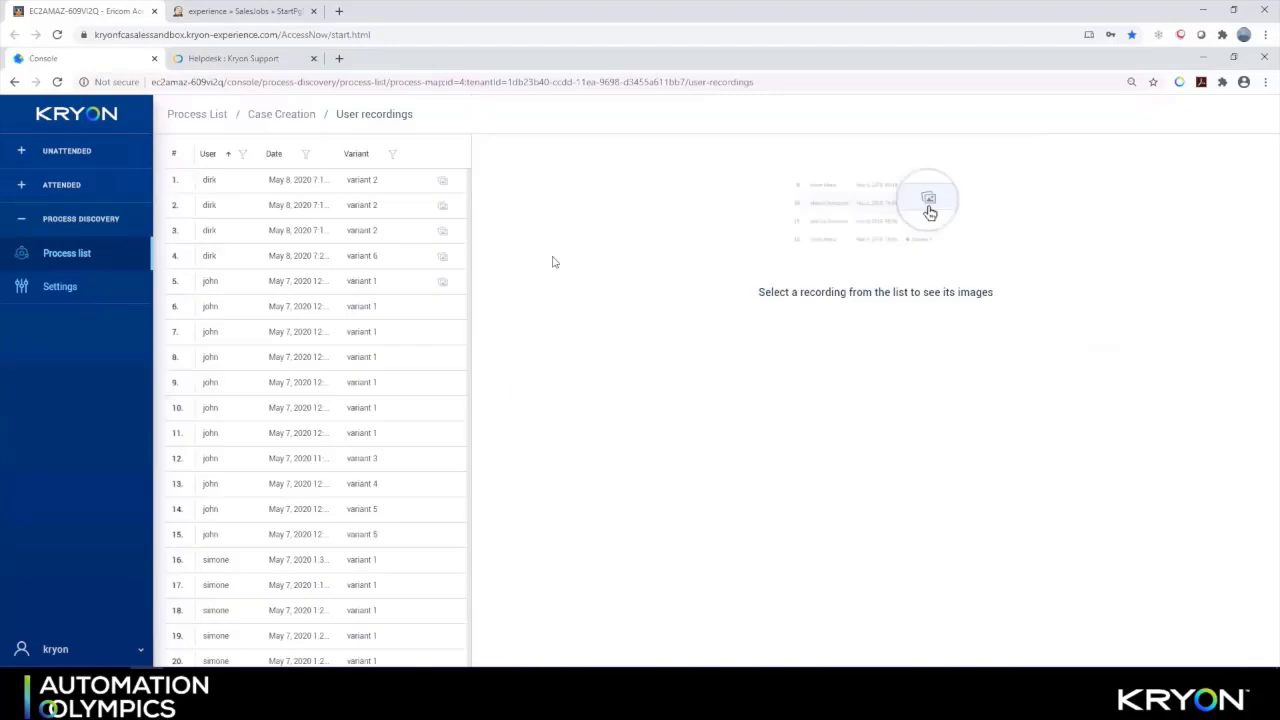
# View the captured images of recordings 1 and 2, then return to the Case Creation map
pyautogui.click(289, 182)
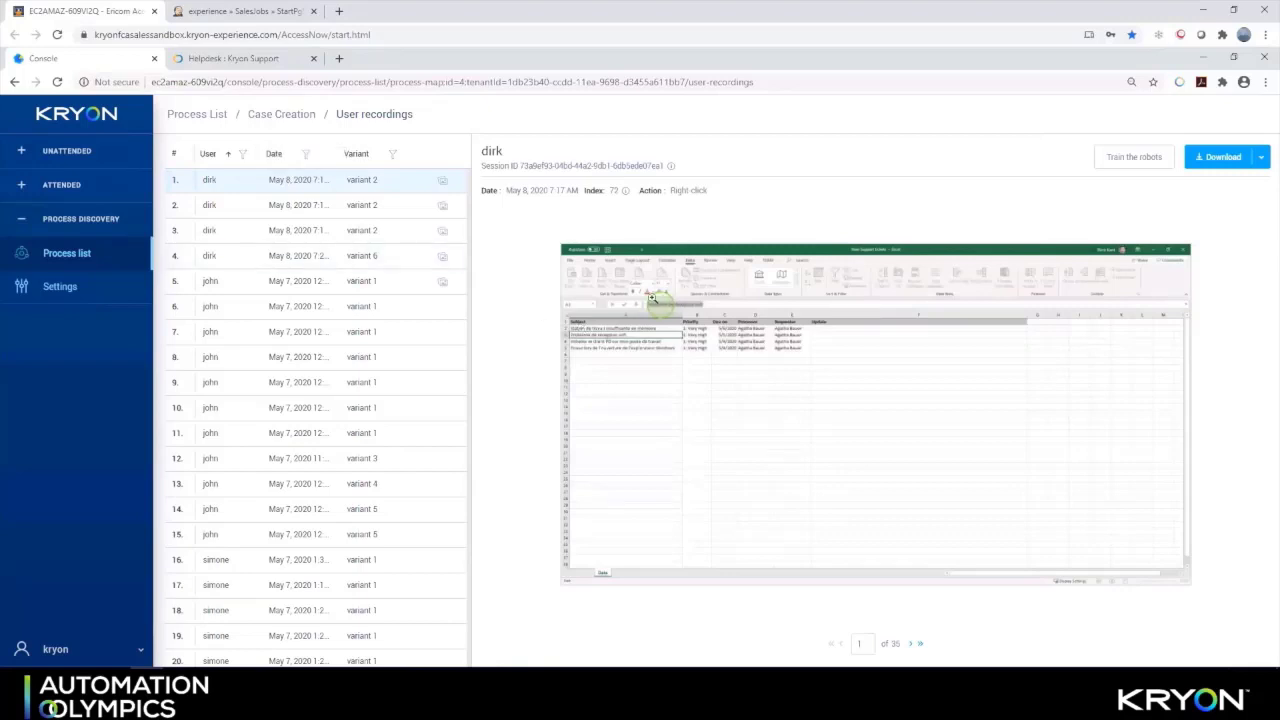
pyautogui.click(315, 204)
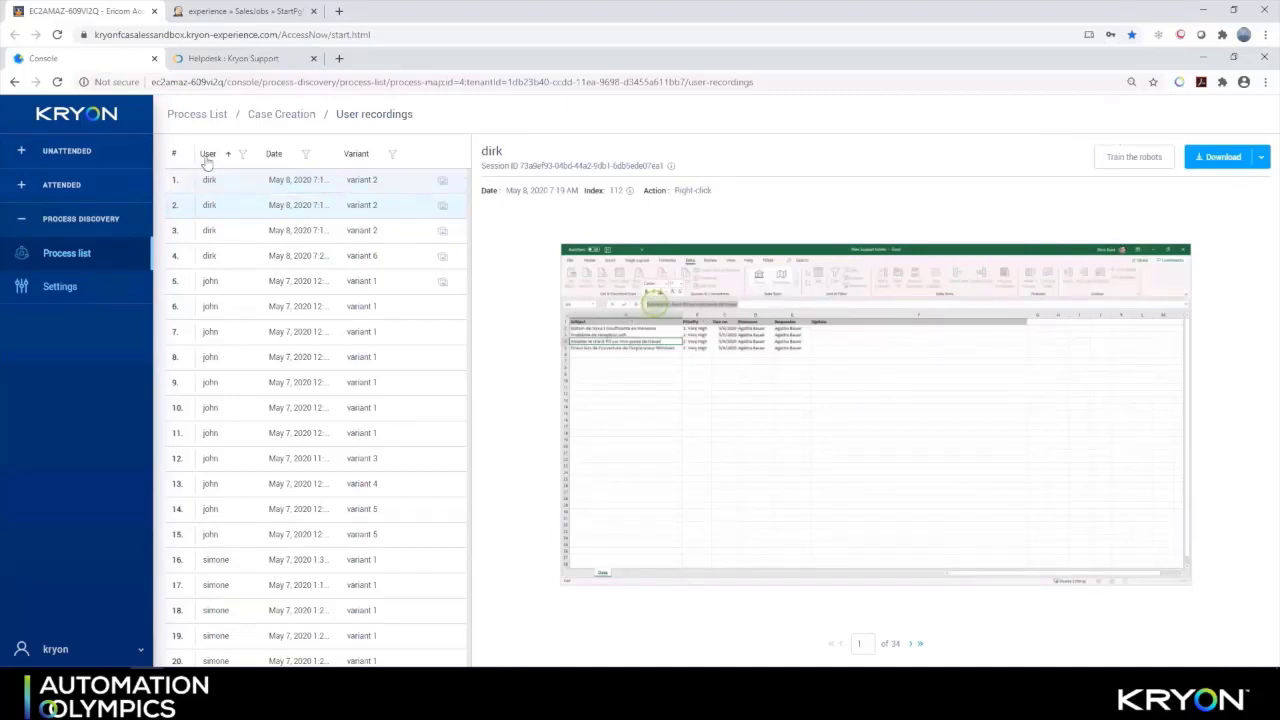
pyautogui.click(290, 114)
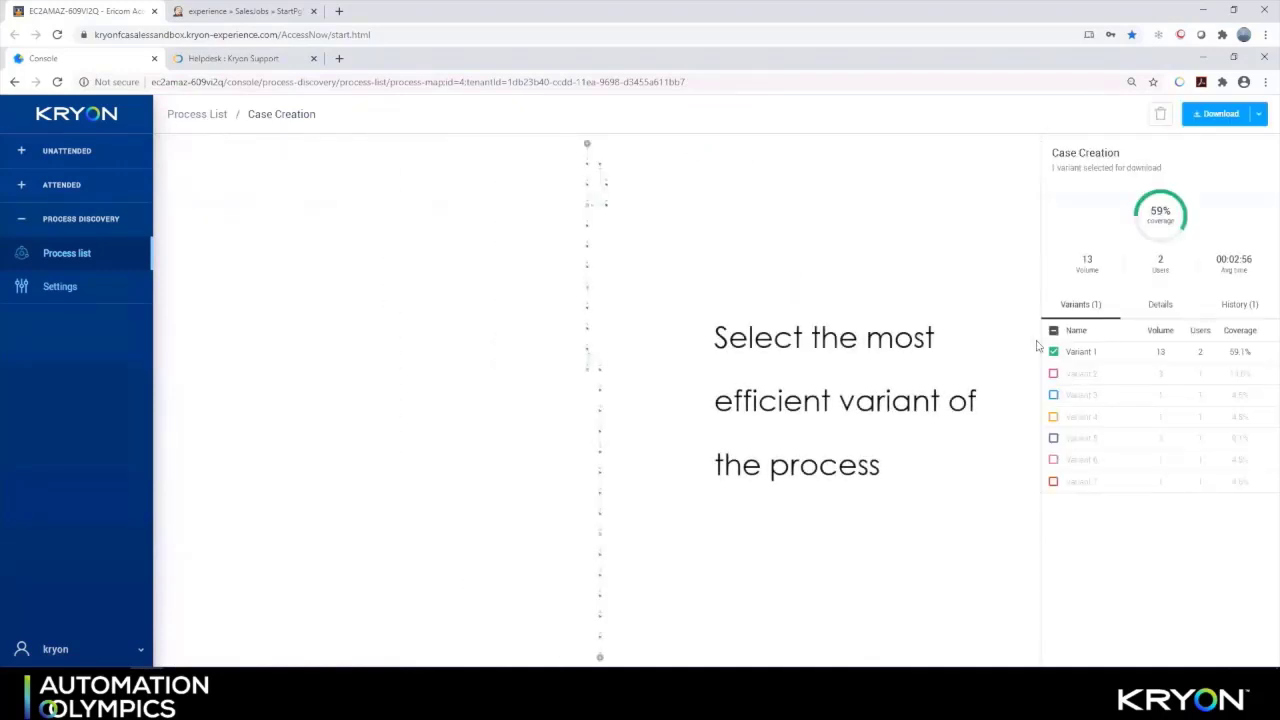
# Toggle the variant checkboxes so only Variant 1 is selected
pyautogui.click(1053, 373)
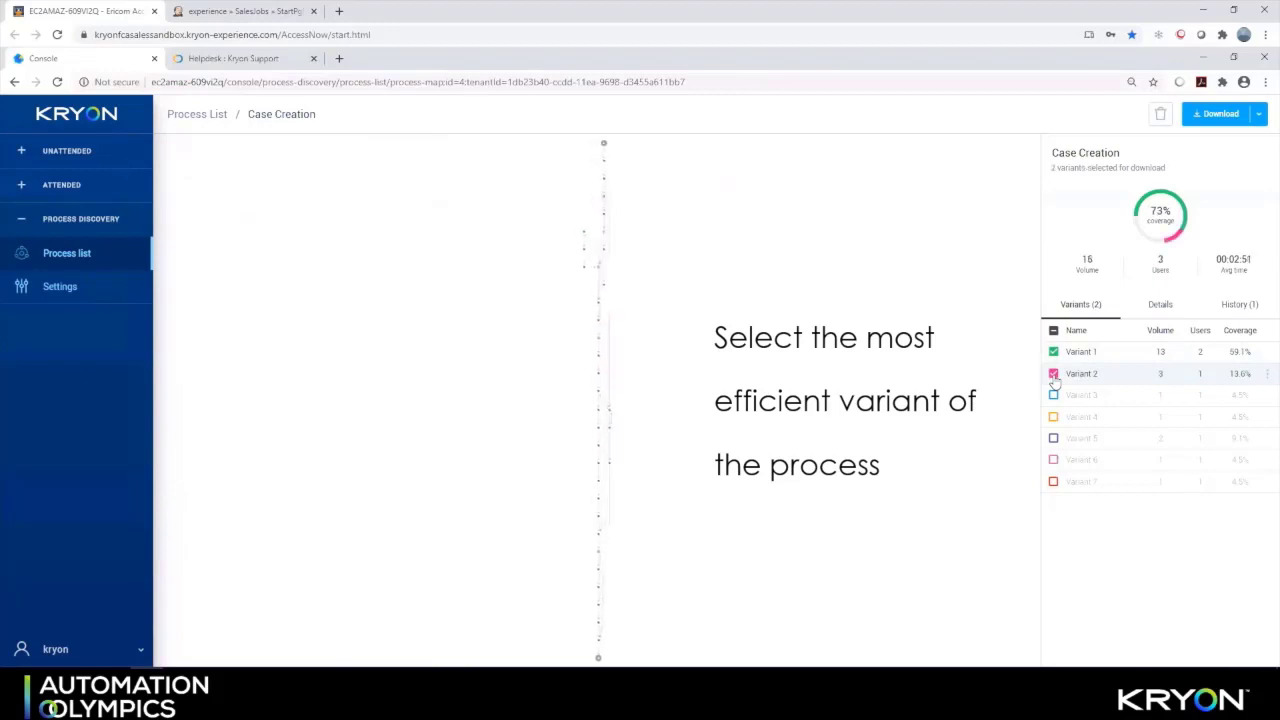
pyautogui.click(1054, 353)
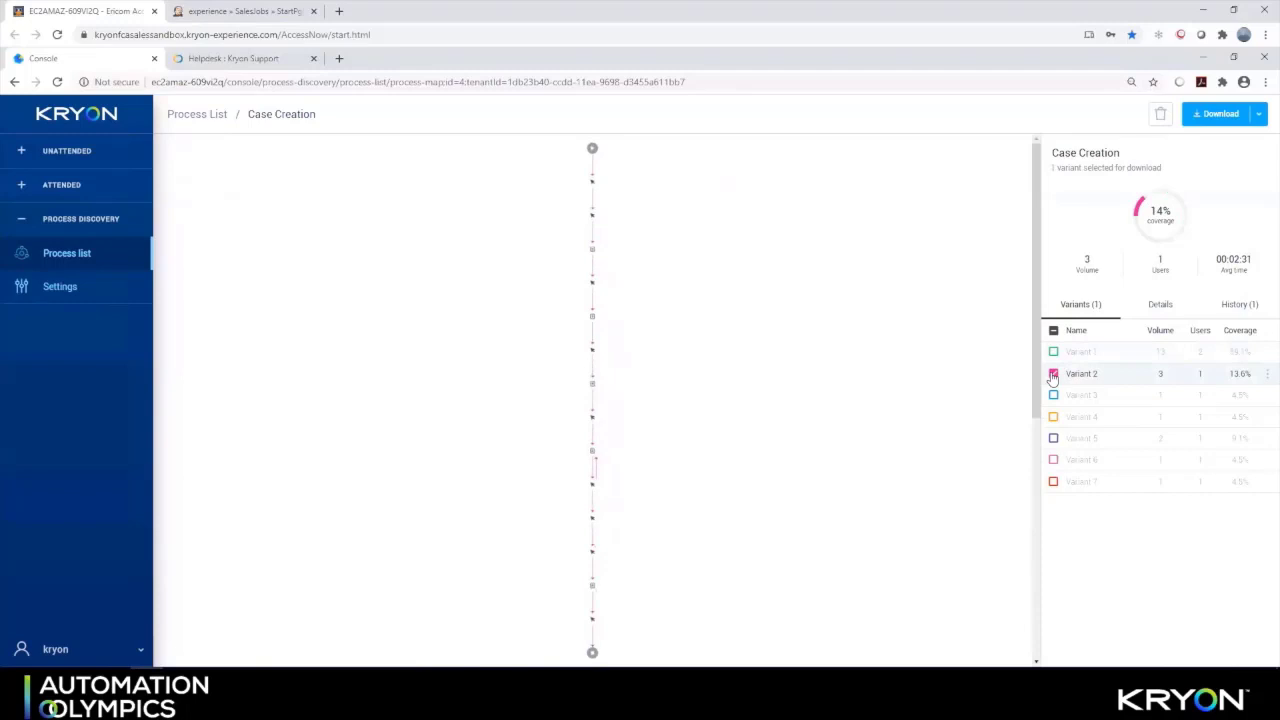
pyautogui.click(1053, 375)
pyautogui.click(1053, 353)
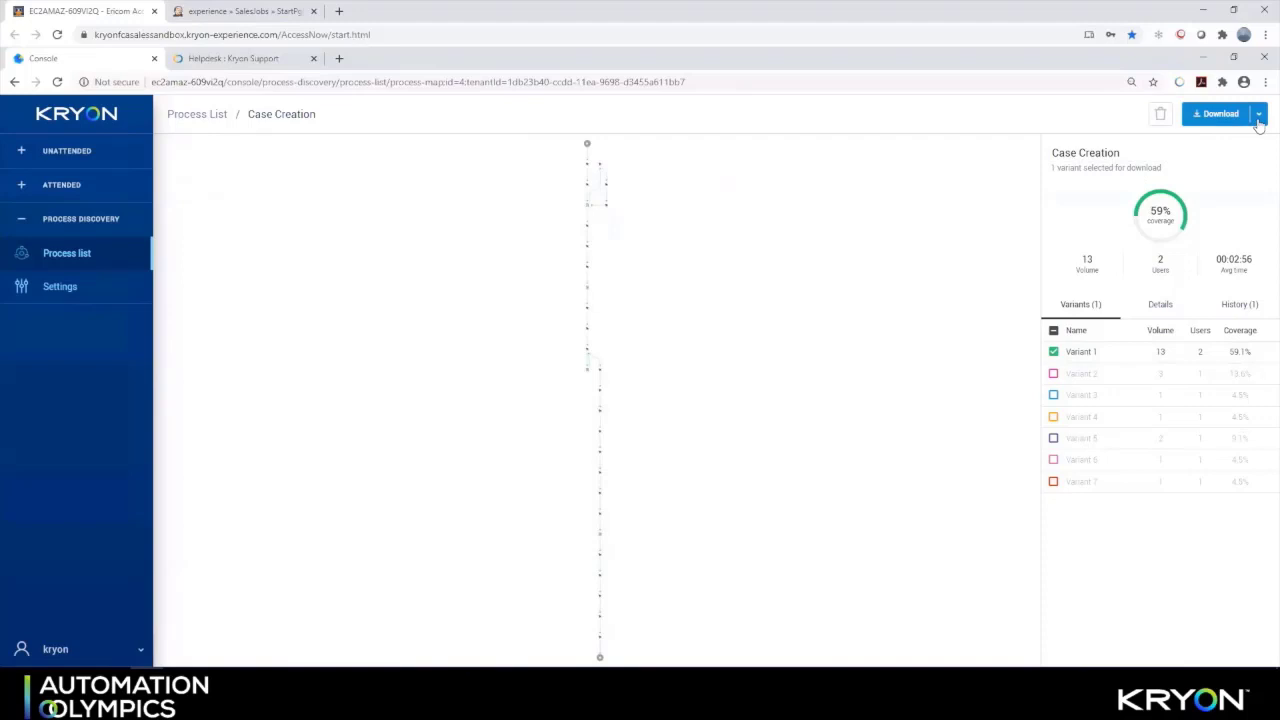
# Download the discovered process report as CaseCreation (2).docx and open it in Word
pyautogui.click(1258, 117)
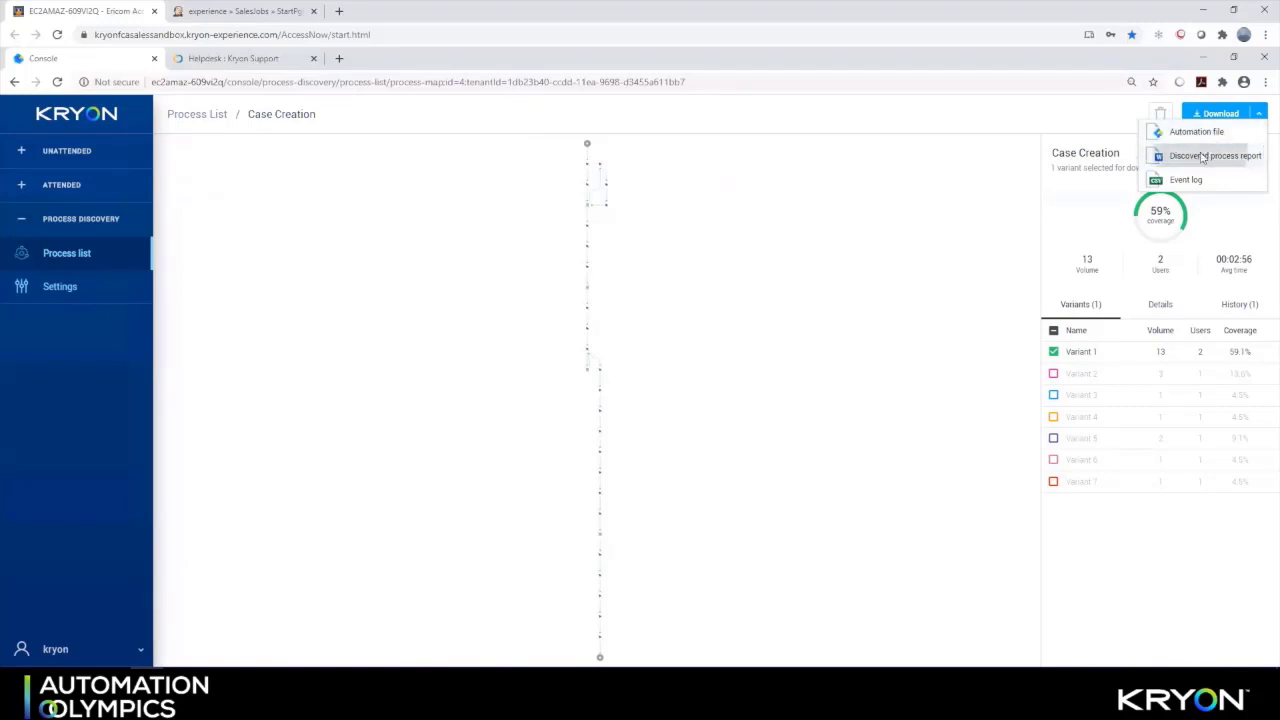
pyautogui.click(1201, 157)
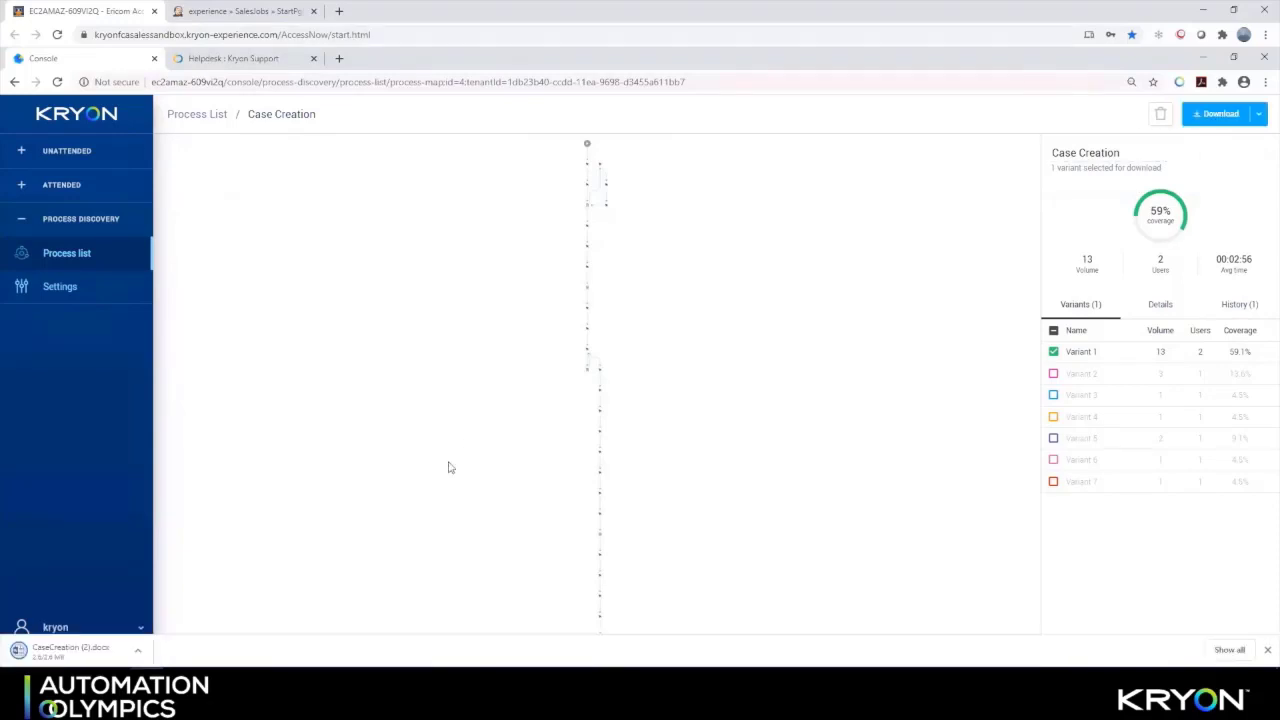
pyautogui.click(88, 650)
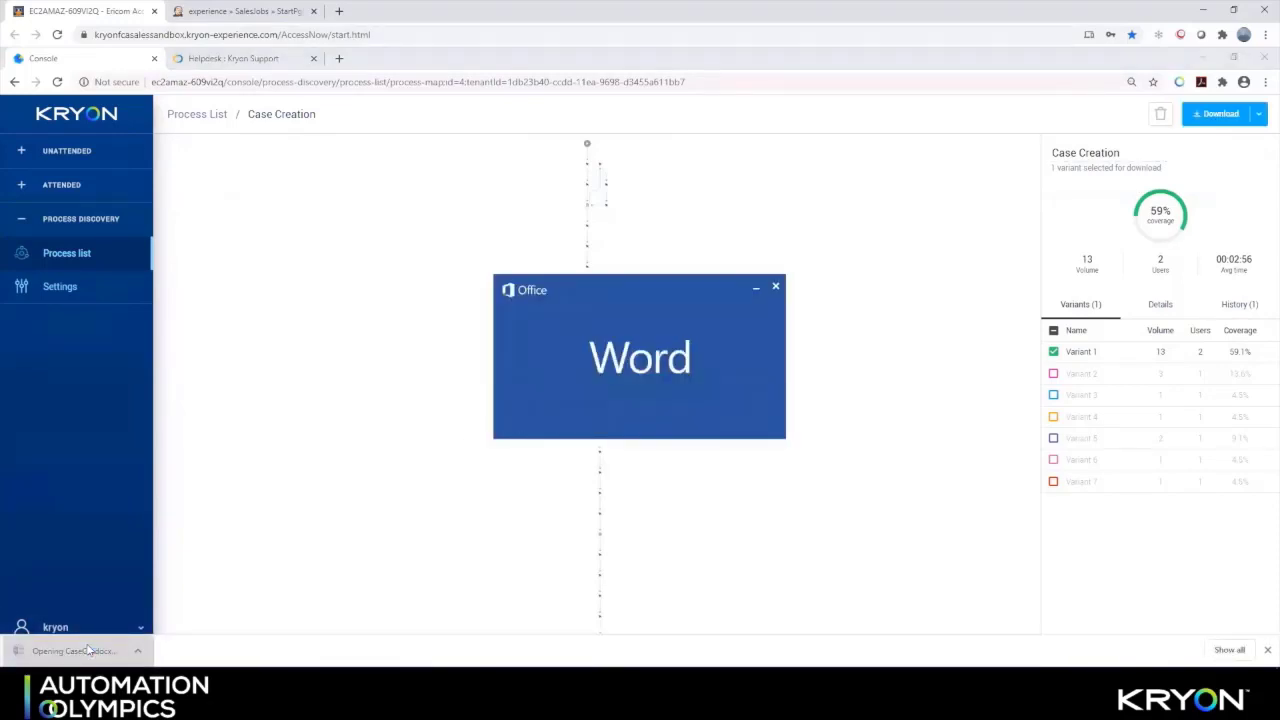
# Page through the report's contents, introduction, overview and step tables, then close Word
pyautogui.click(1256, 364)
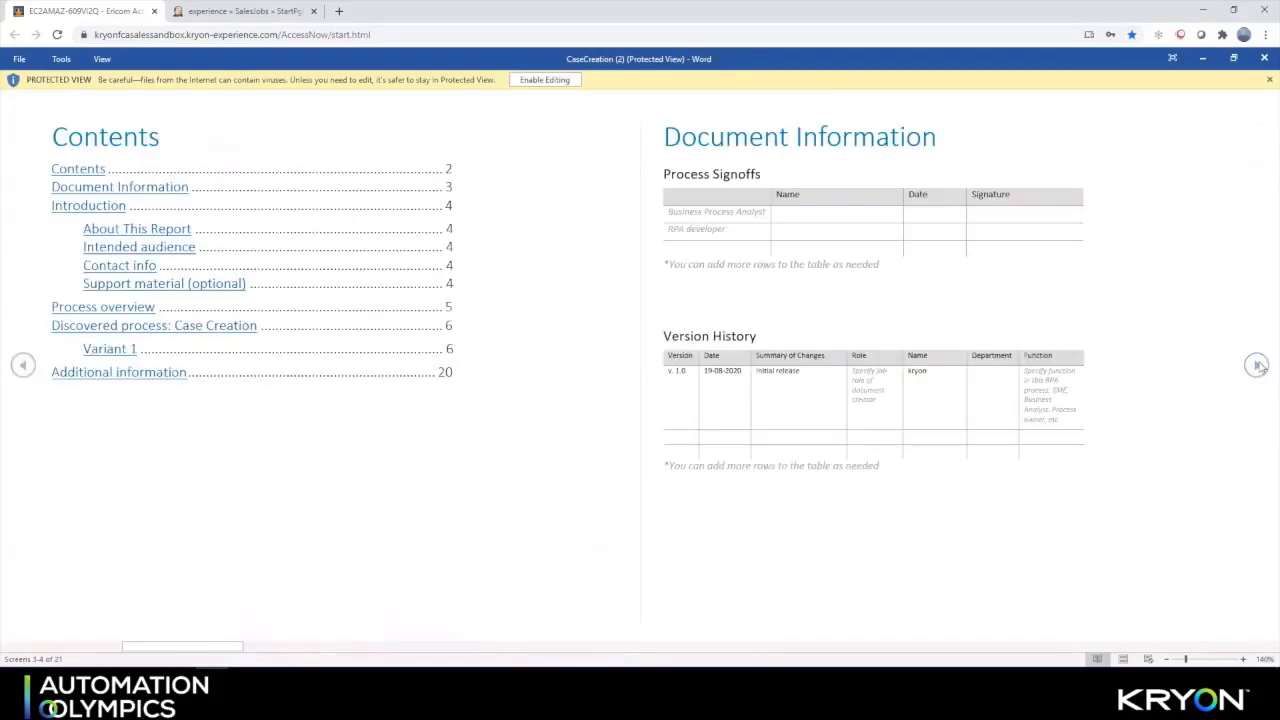
pyautogui.click(1257, 365)
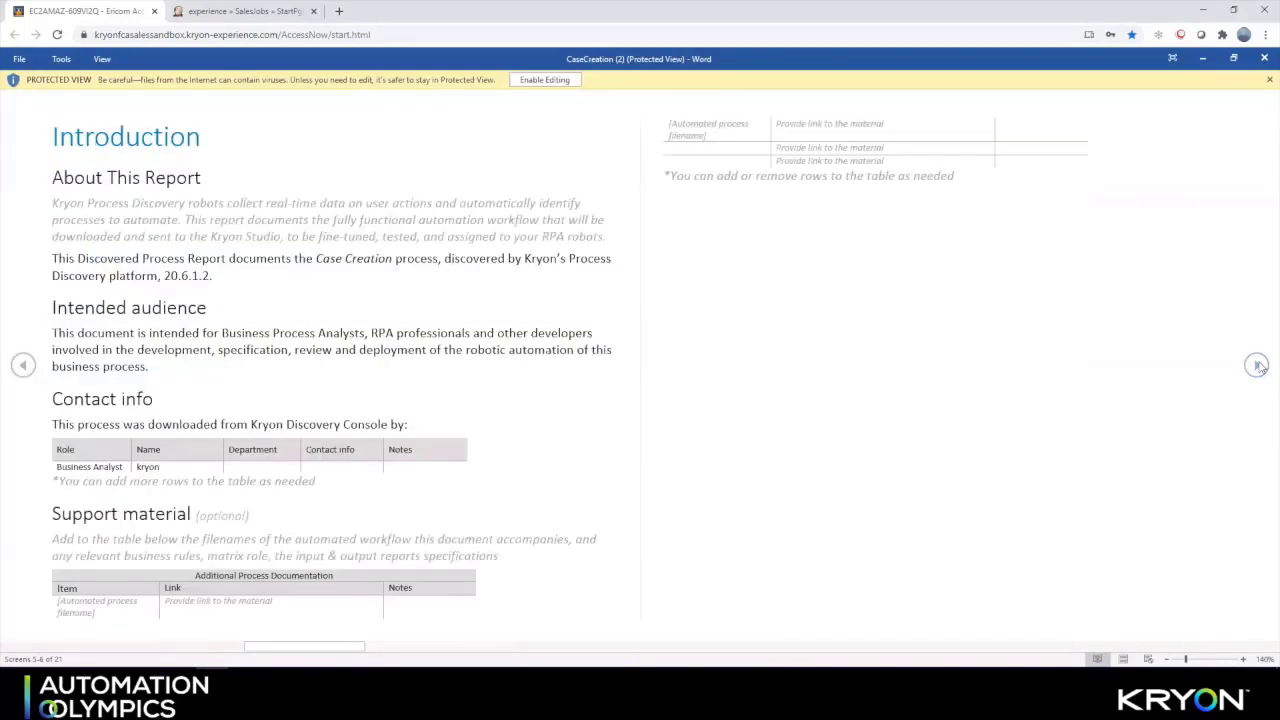
pyautogui.click(1257, 365)
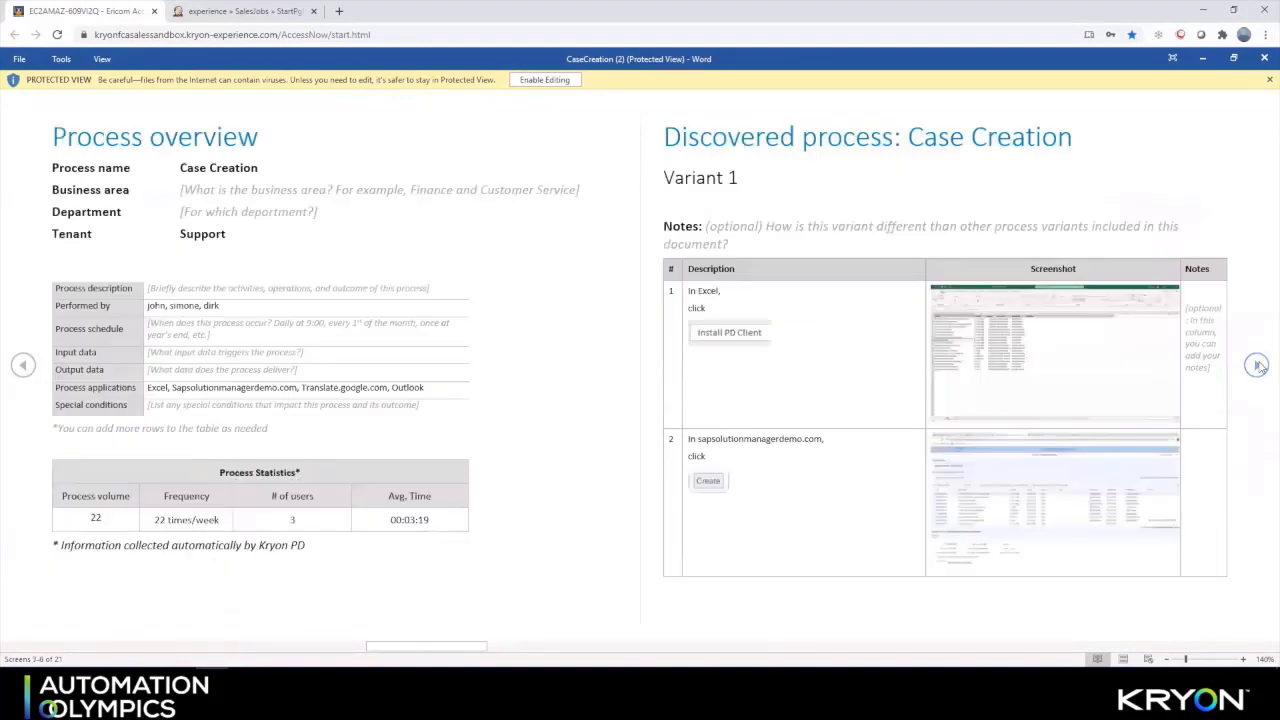
pyautogui.click(1257, 365)
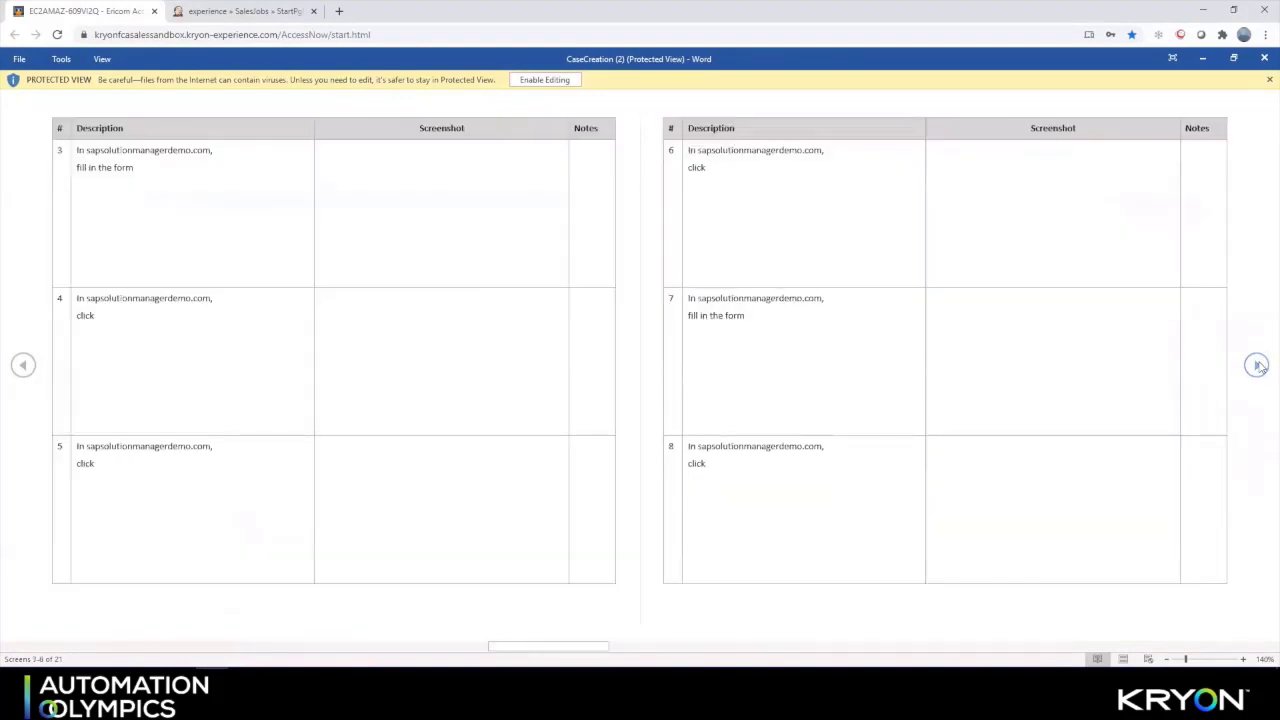
pyautogui.click(1257, 365)
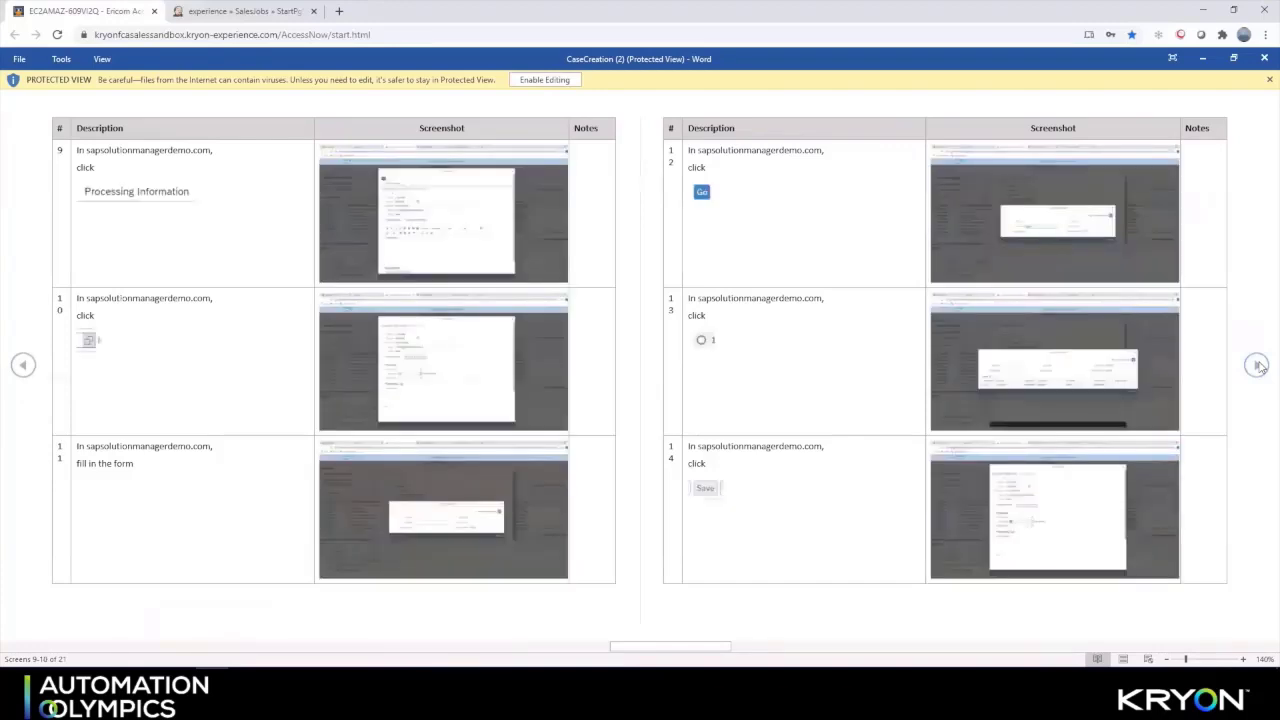
pyautogui.click(1258, 365)
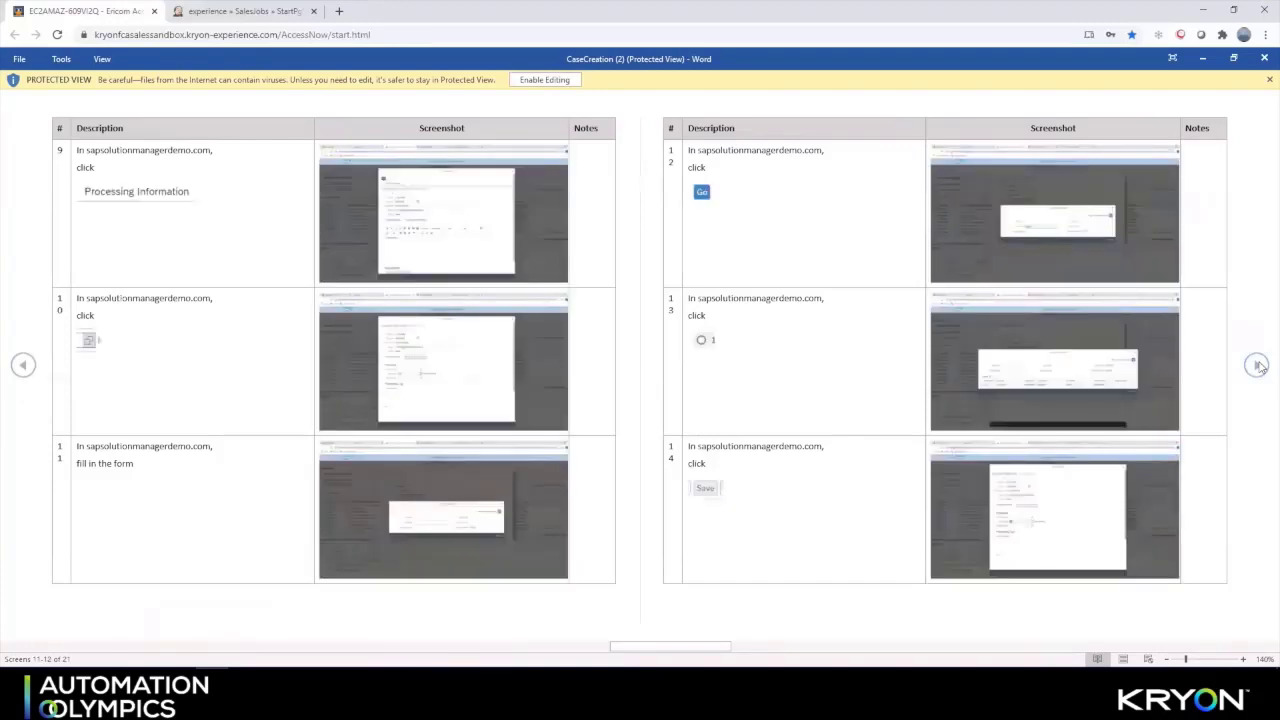
pyautogui.click(1263, 60)
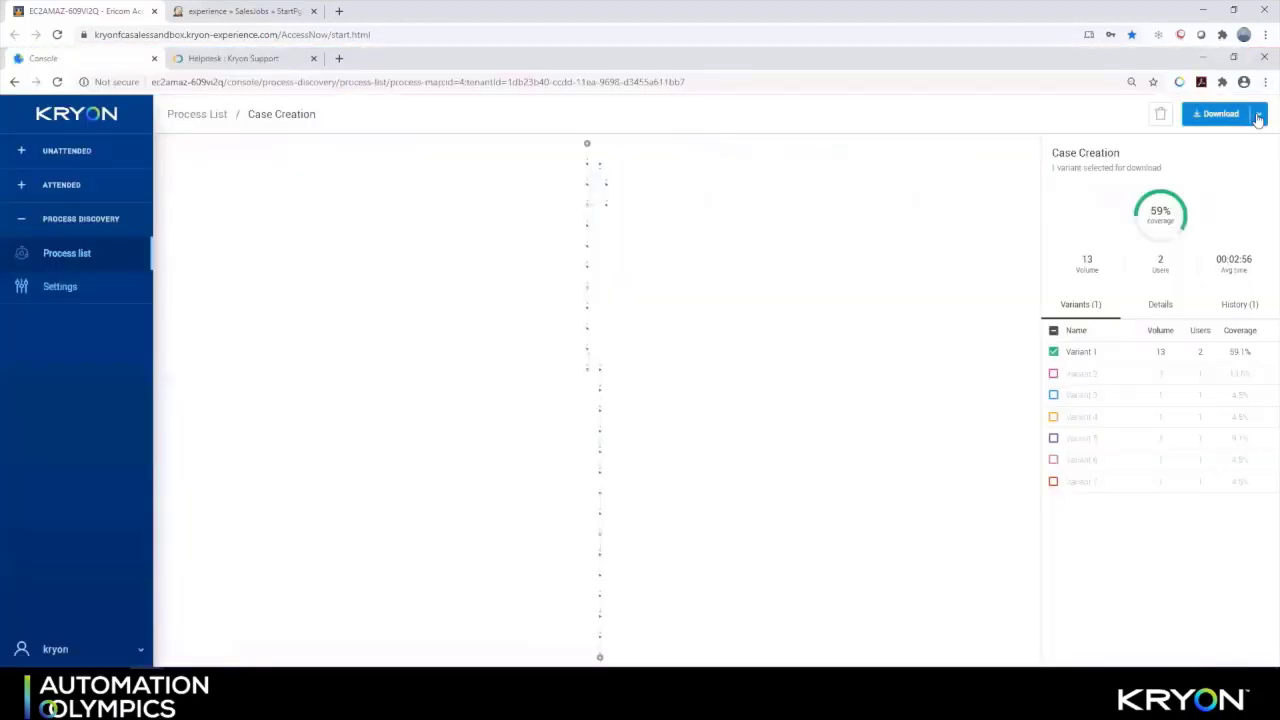
# Download the Case Creation event log and the pd-export (2) automation file for Kryon Studio
pyautogui.click(1258, 116)
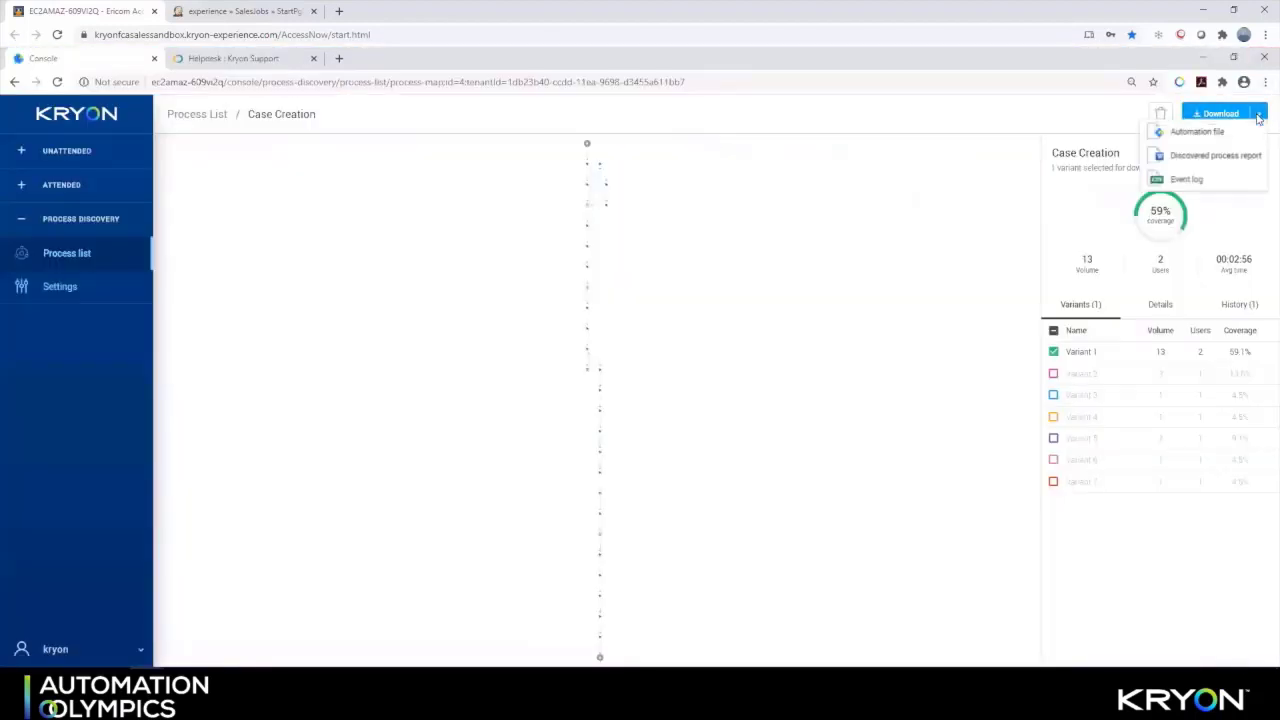
pyautogui.click(1190, 183)
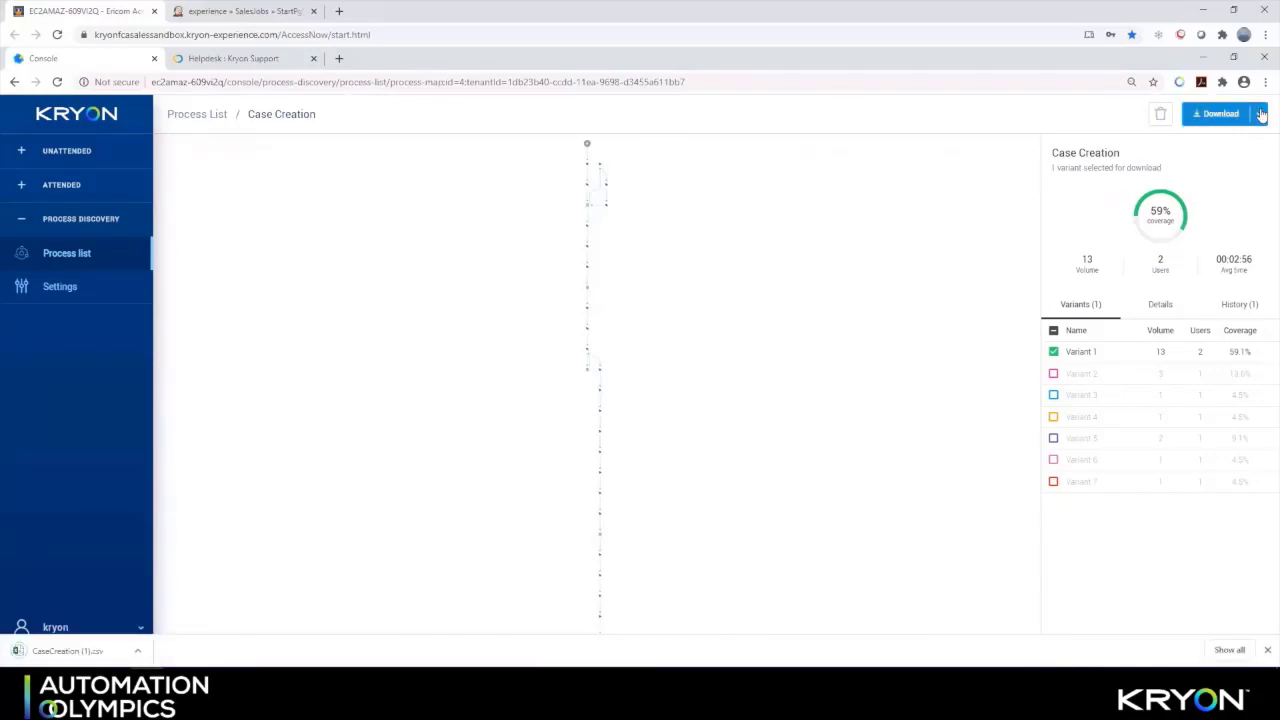
pyautogui.click(1261, 115)
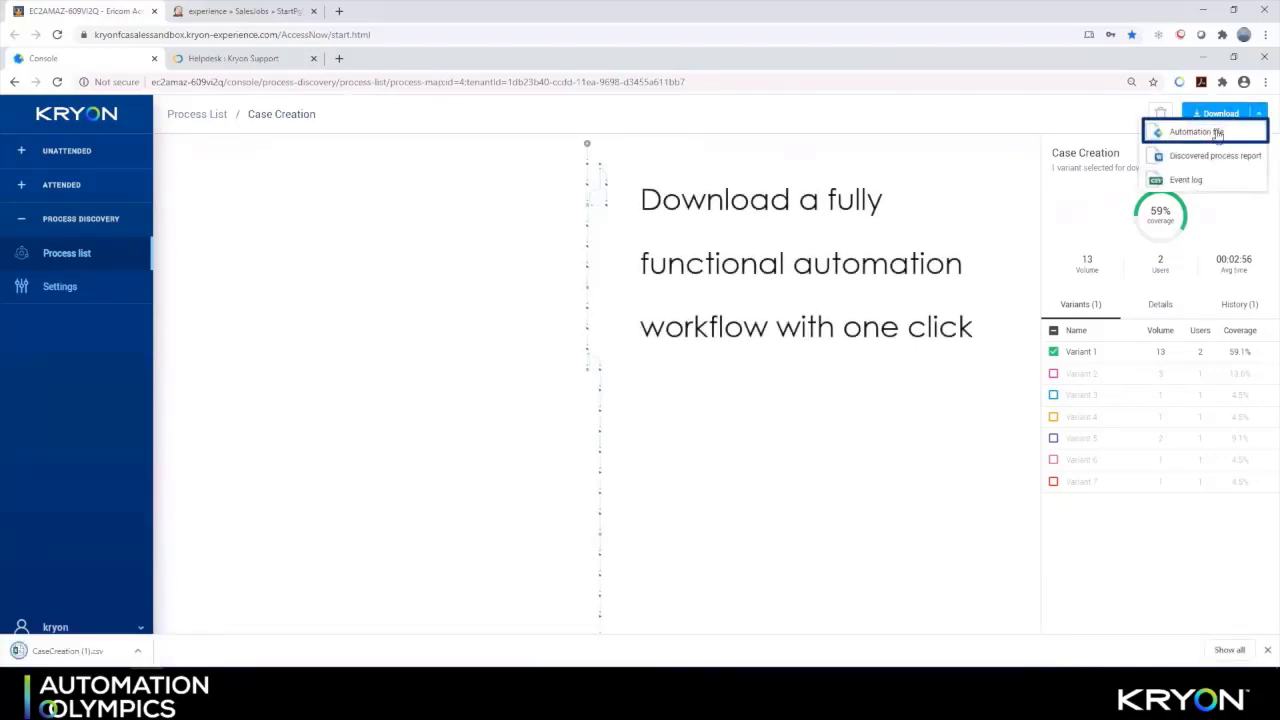
pyautogui.click(1221, 133)
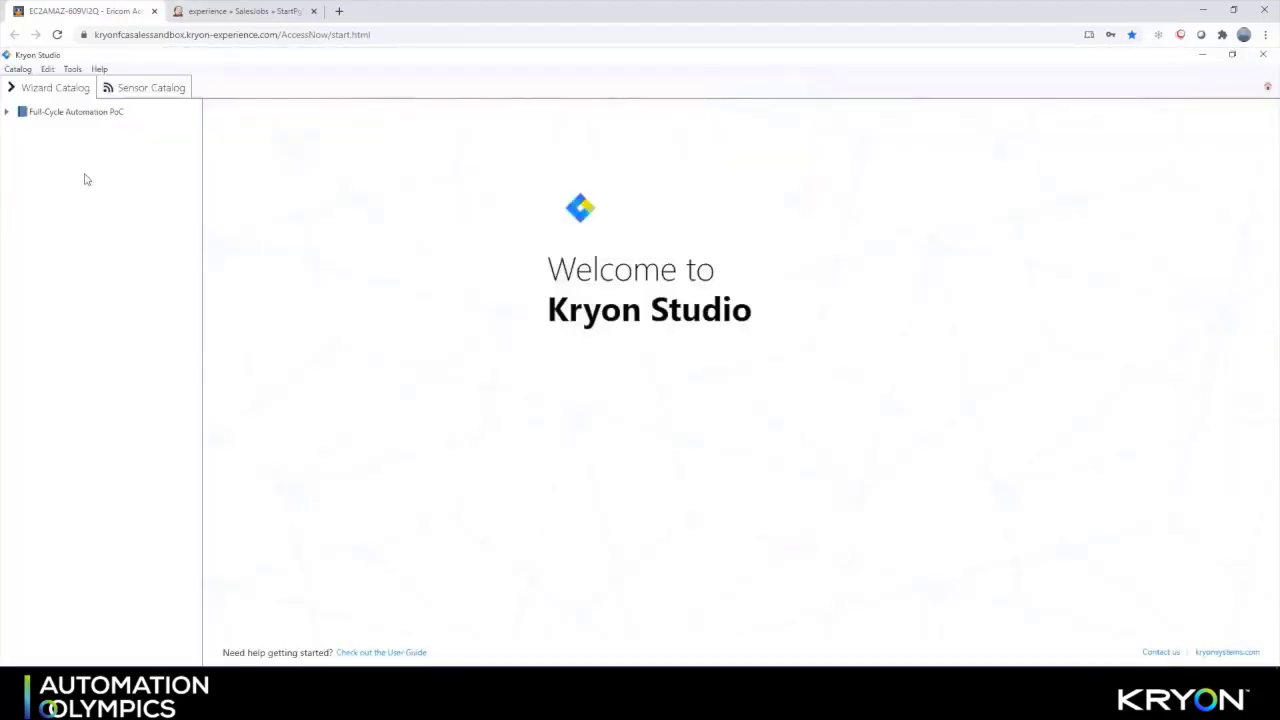
# Expand Full-Cycle Automation PoC and its Unattended, Attended, Common Kryon Features and From PD Output folders
pyautogui.click(7, 112)
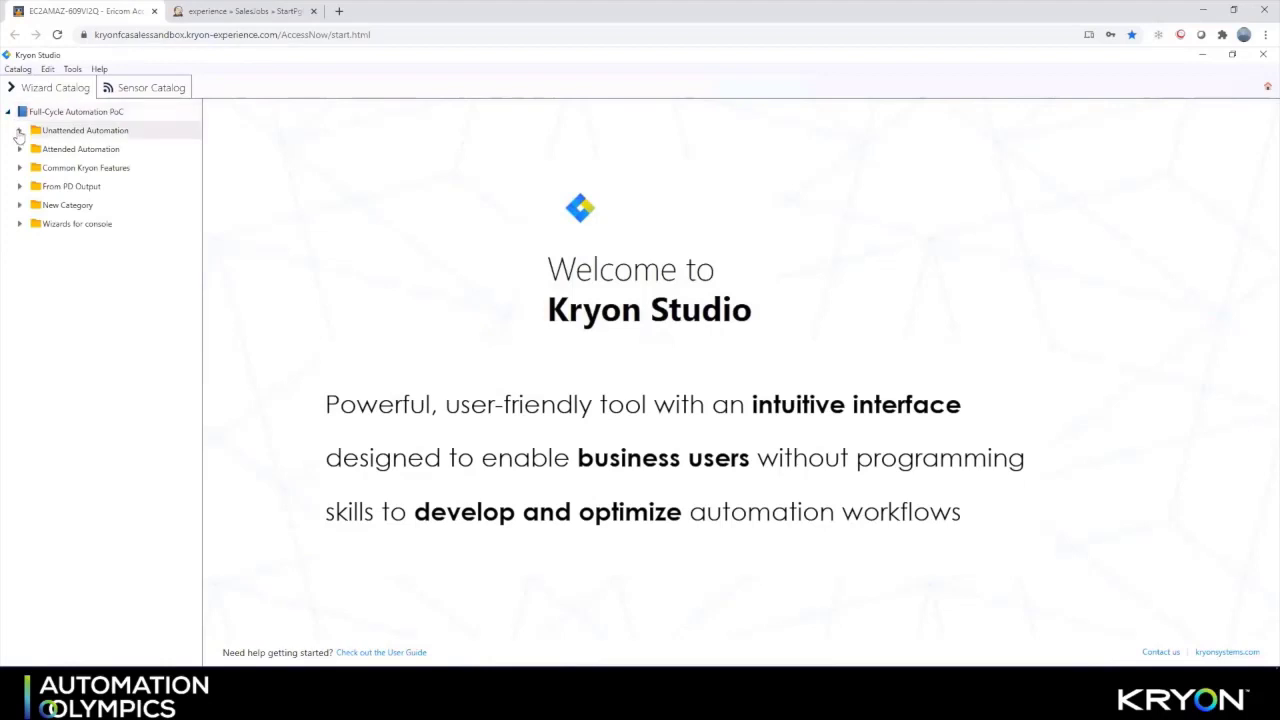
pyautogui.click(19, 131)
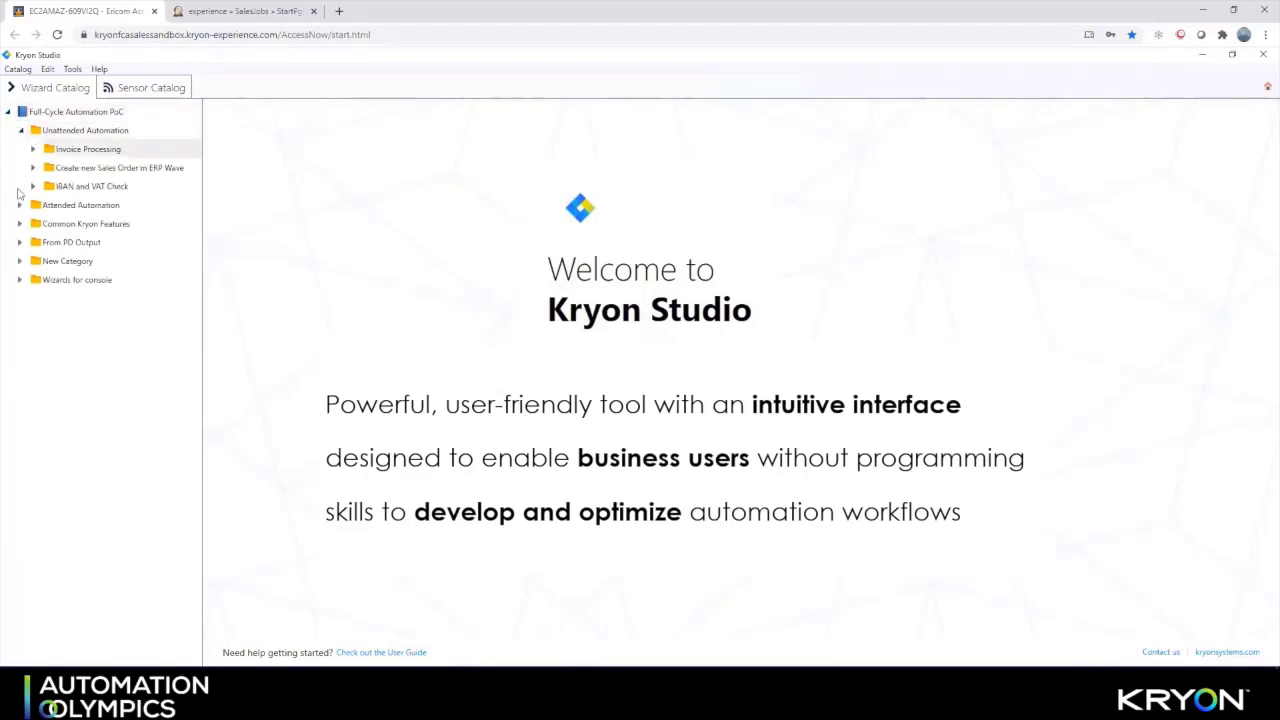
pyautogui.click(19, 205)
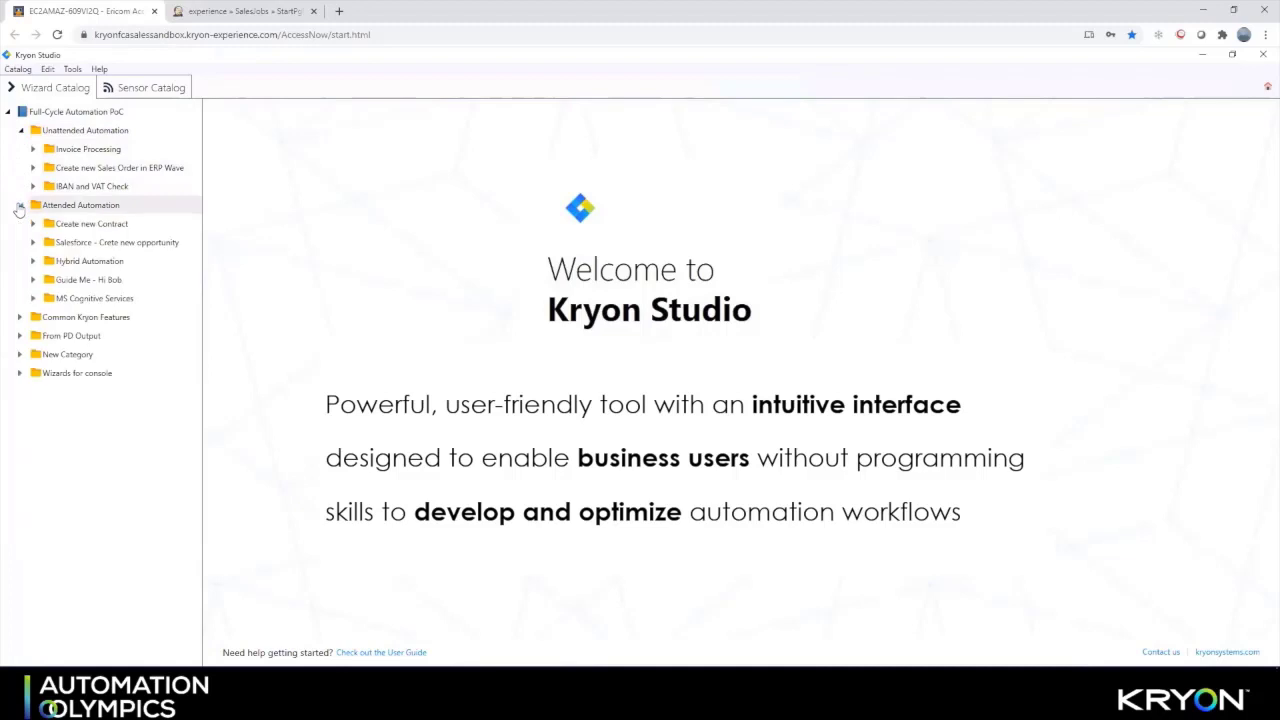
pyautogui.click(19, 317)
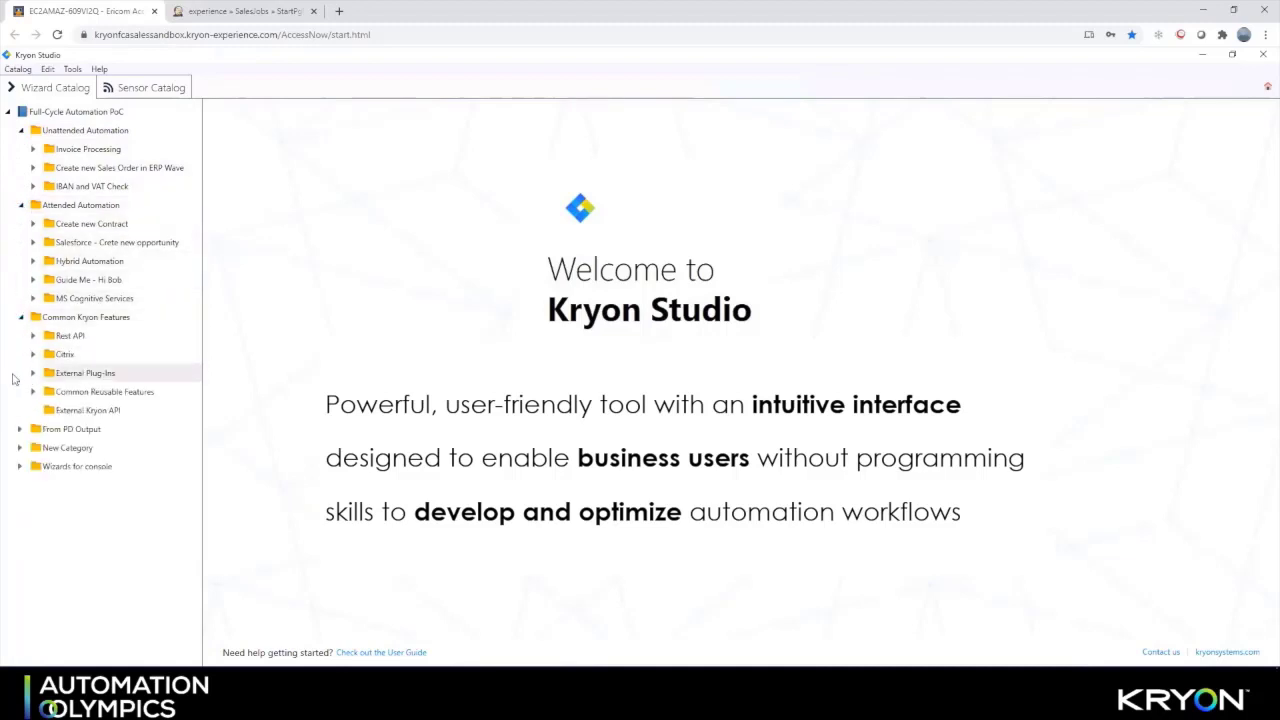
pyautogui.click(19, 429)
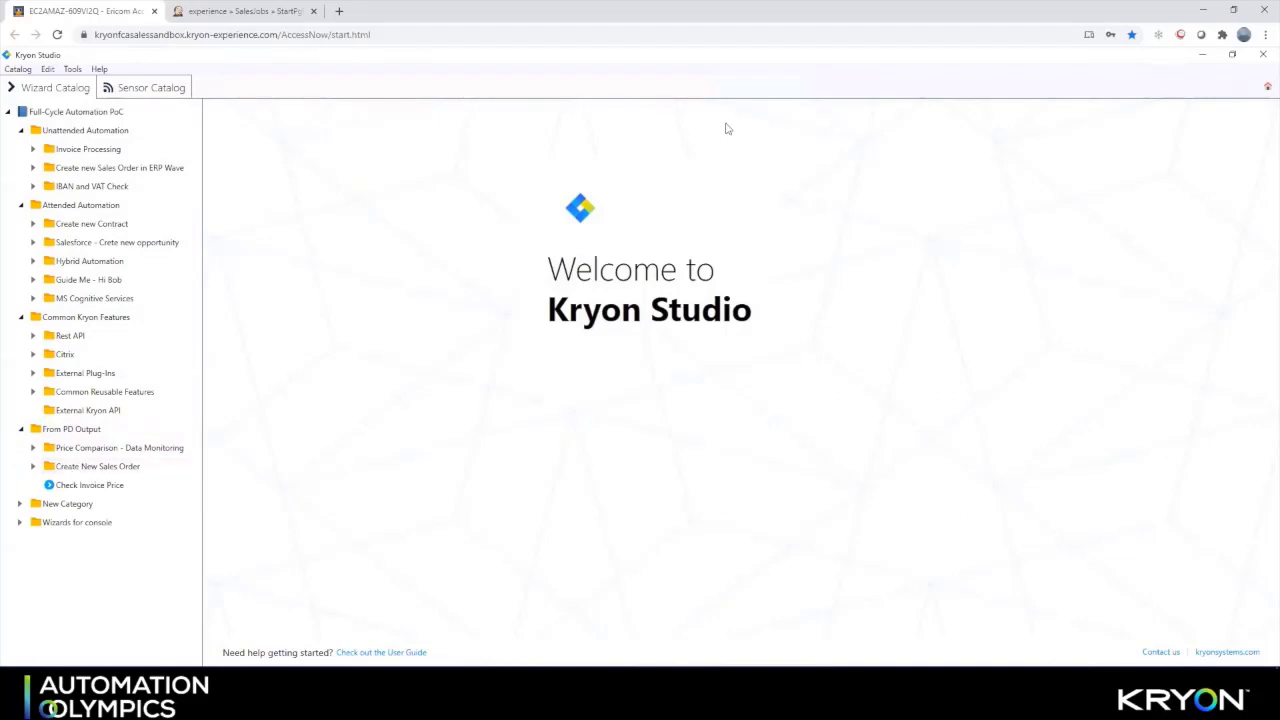
# Create a wizard named 'Case Creation' under From PD Output, starting from Advanced Commands
pyautogui.write('Case Creation')
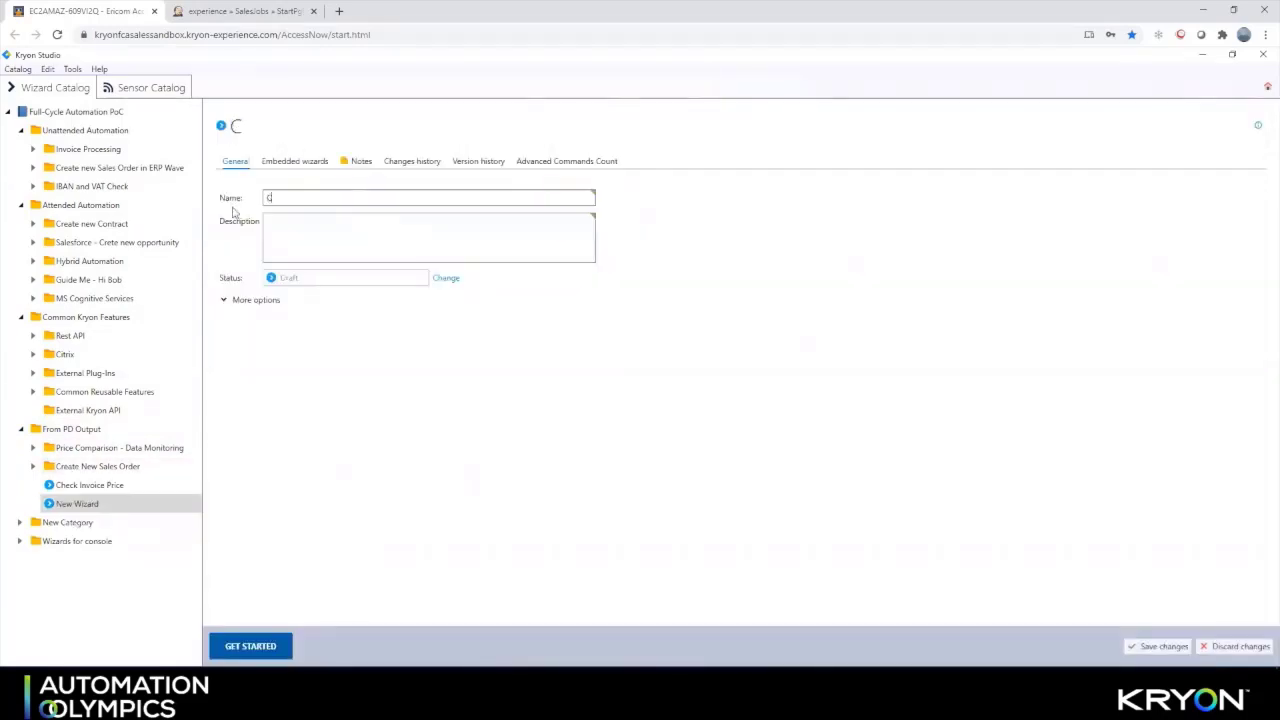
pyautogui.click(261, 649)
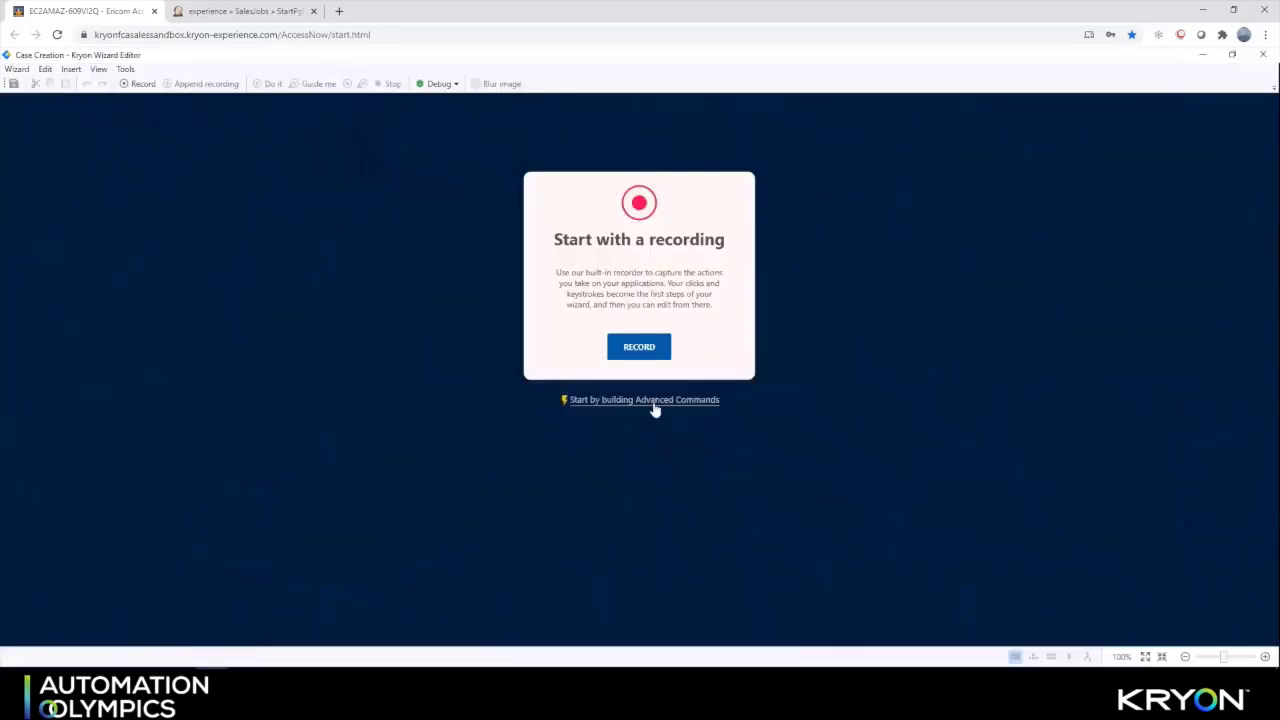
pyautogui.click(655, 402)
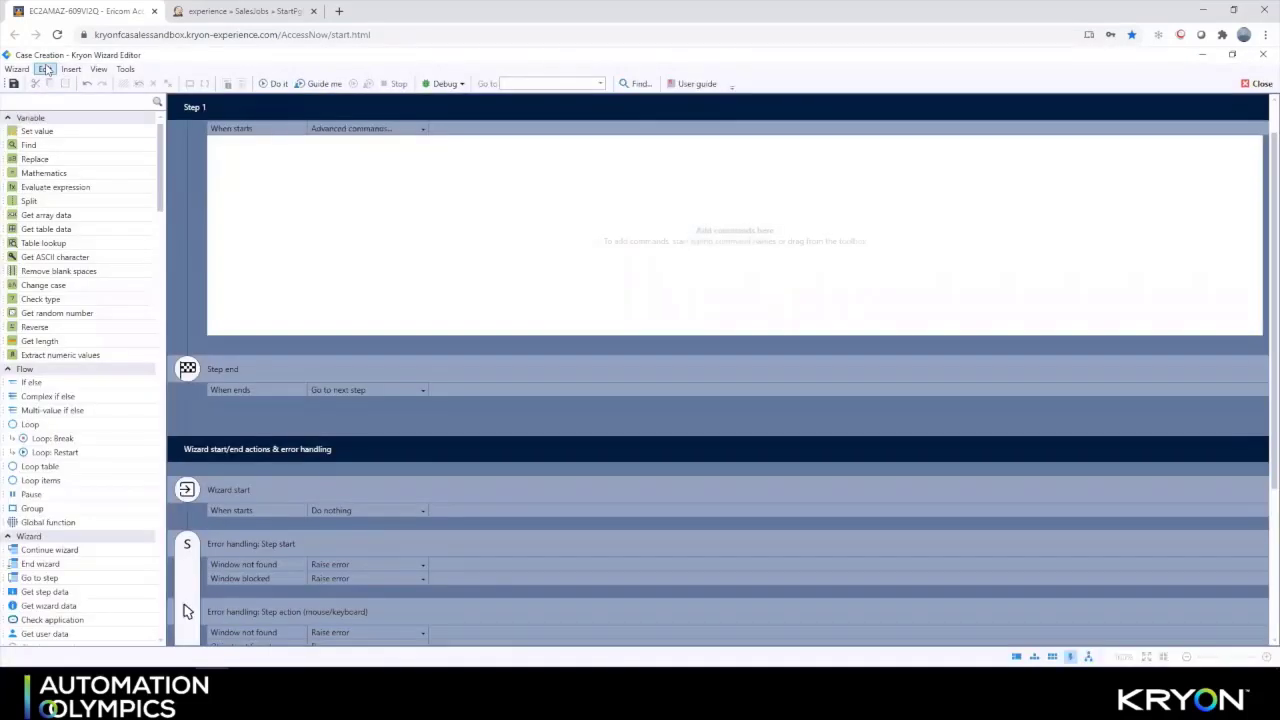
pyautogui.click(16, 69)
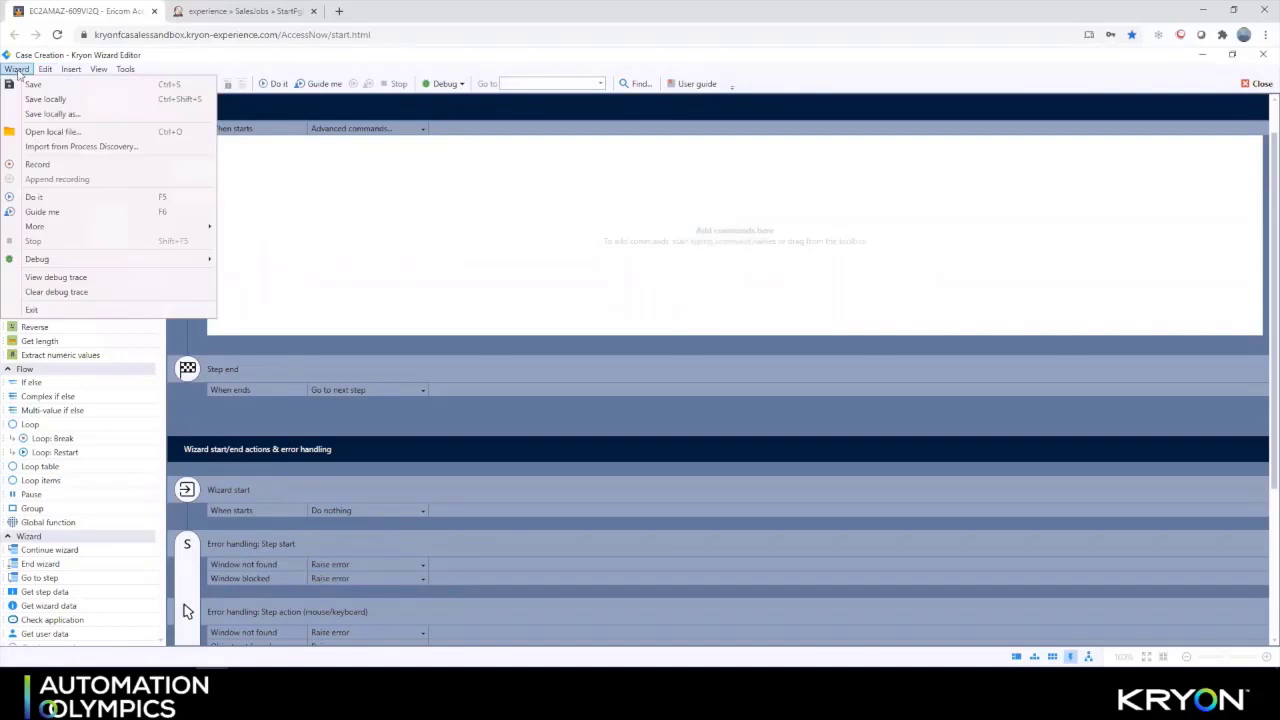
# Import pd-export (2).PD from Downloads, overriding existing steps, and view imported step 2
pyautogui.click(52, 147)
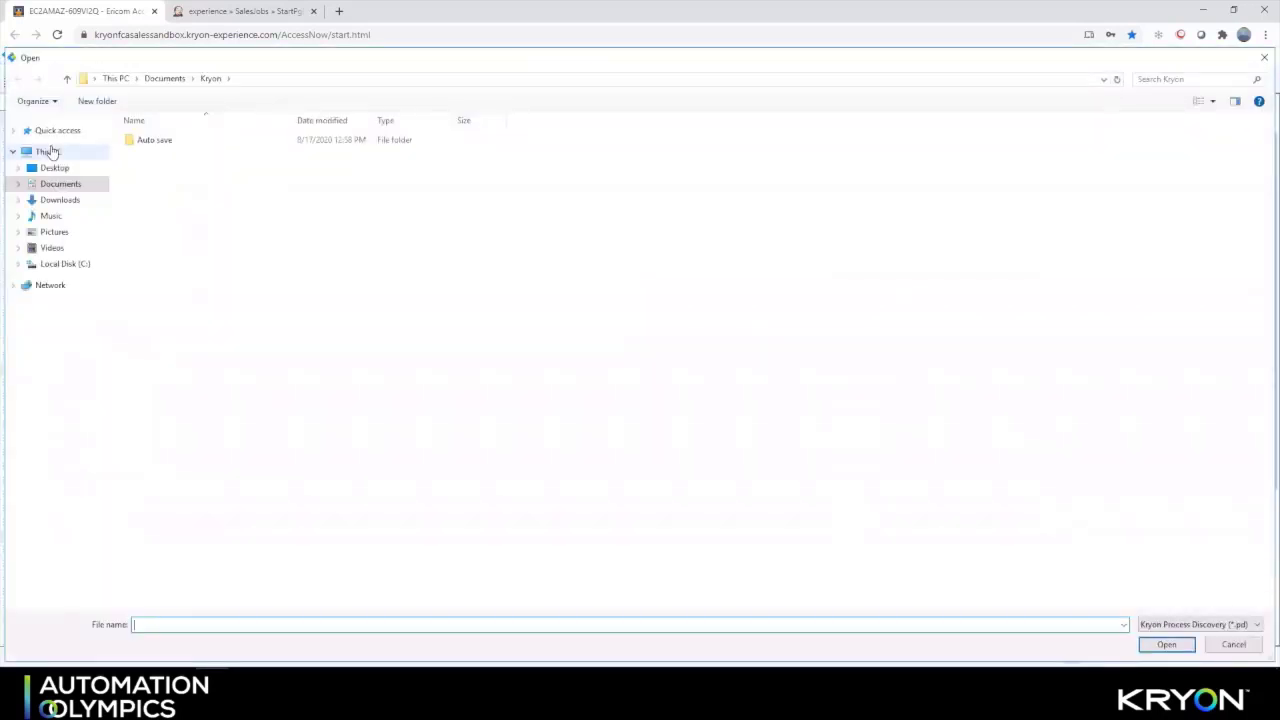
pyautogui.click(60, 200)
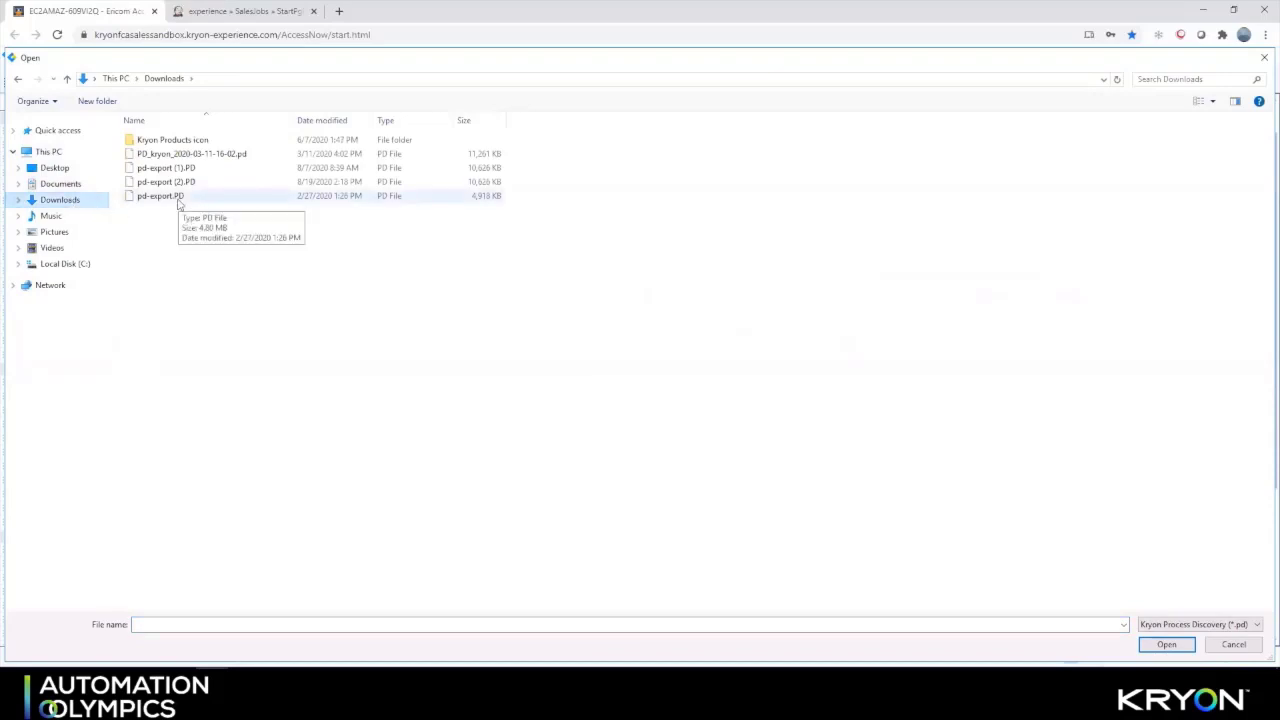
pyautogui.doubleClick(173, 182)
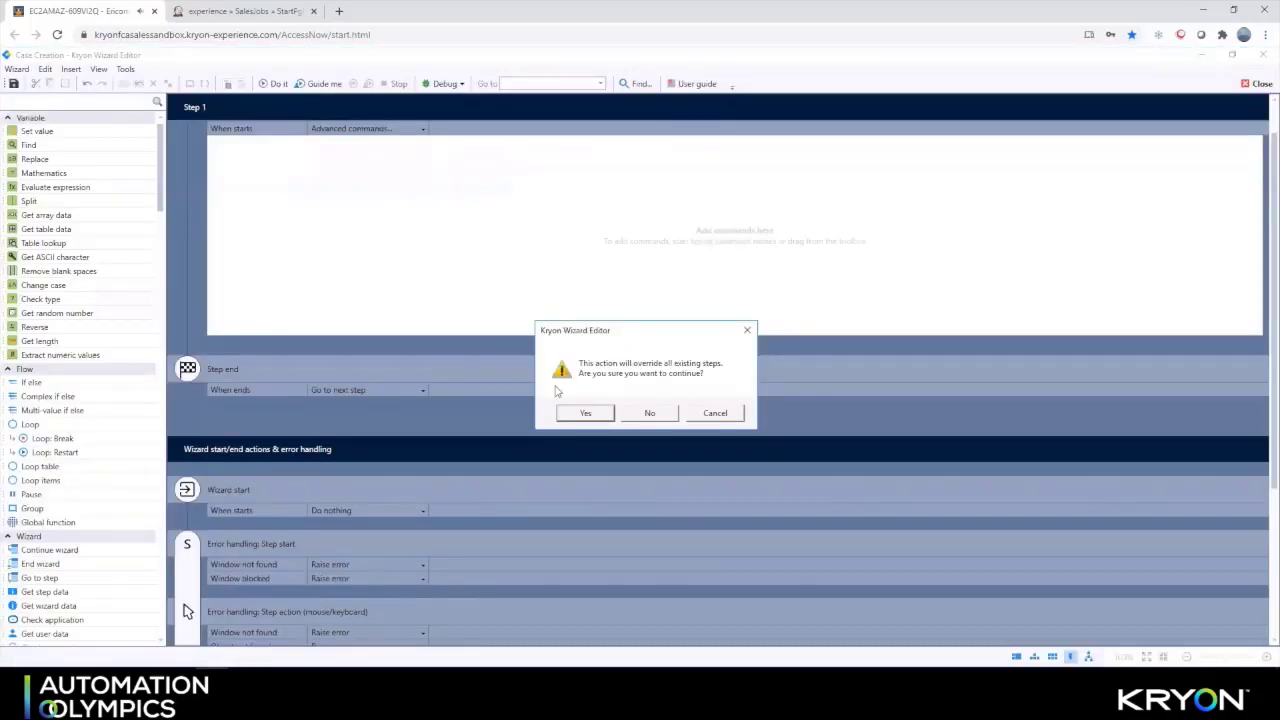
pyautogui.click(575, 413)
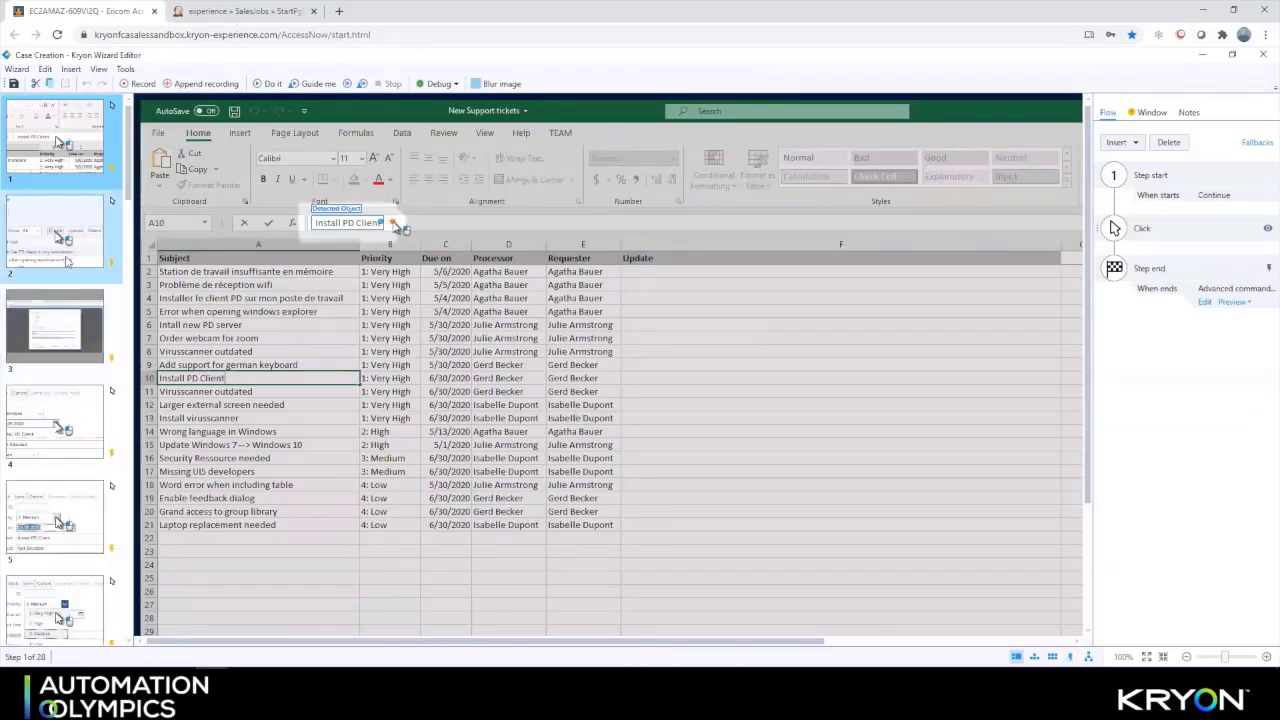
pyautogui.click(67, 261)
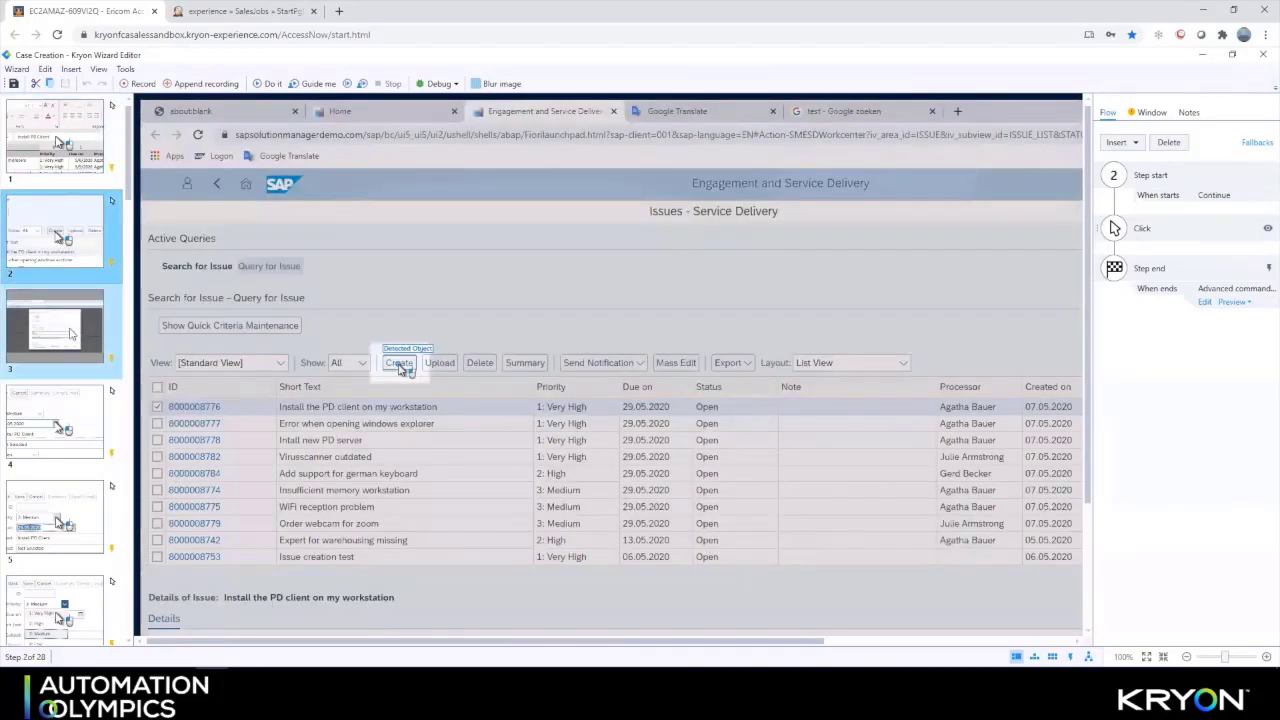
# Review steps 3 and 4, then show step 3's detailed commands branching to steps 4 and 7
pyautogui.click(71, 335)
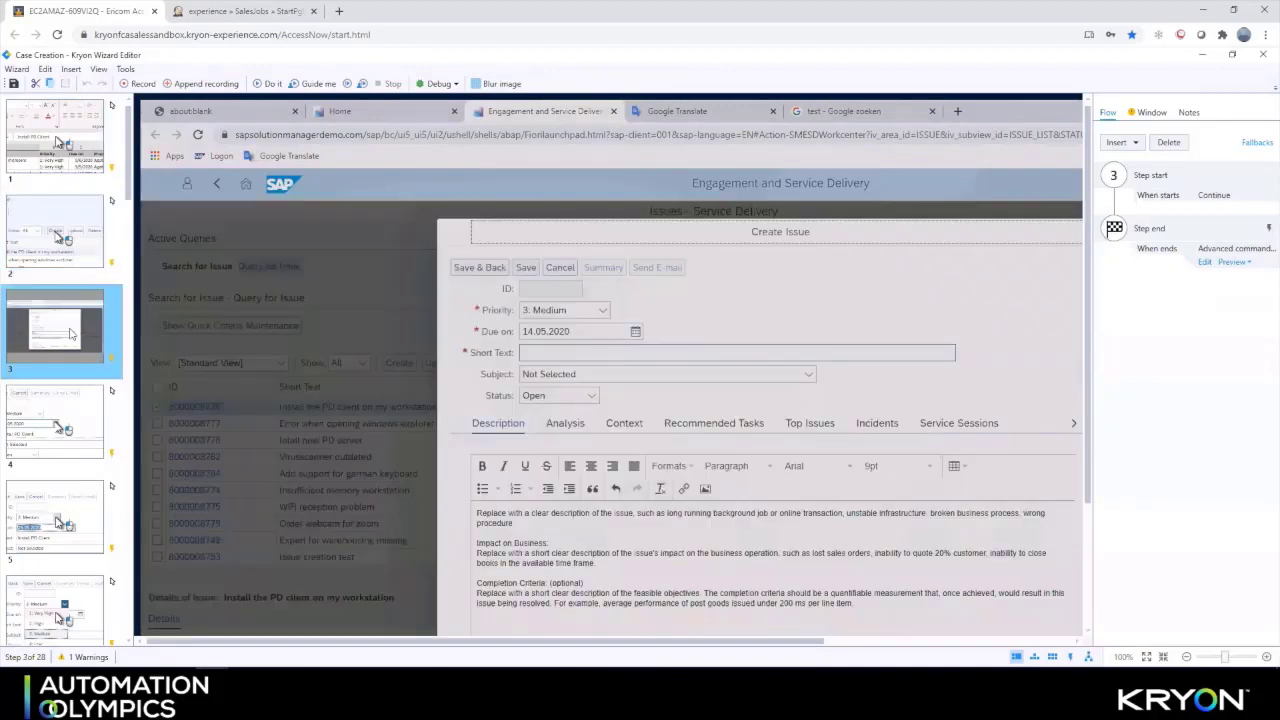
pyautogui.click(84, 415)
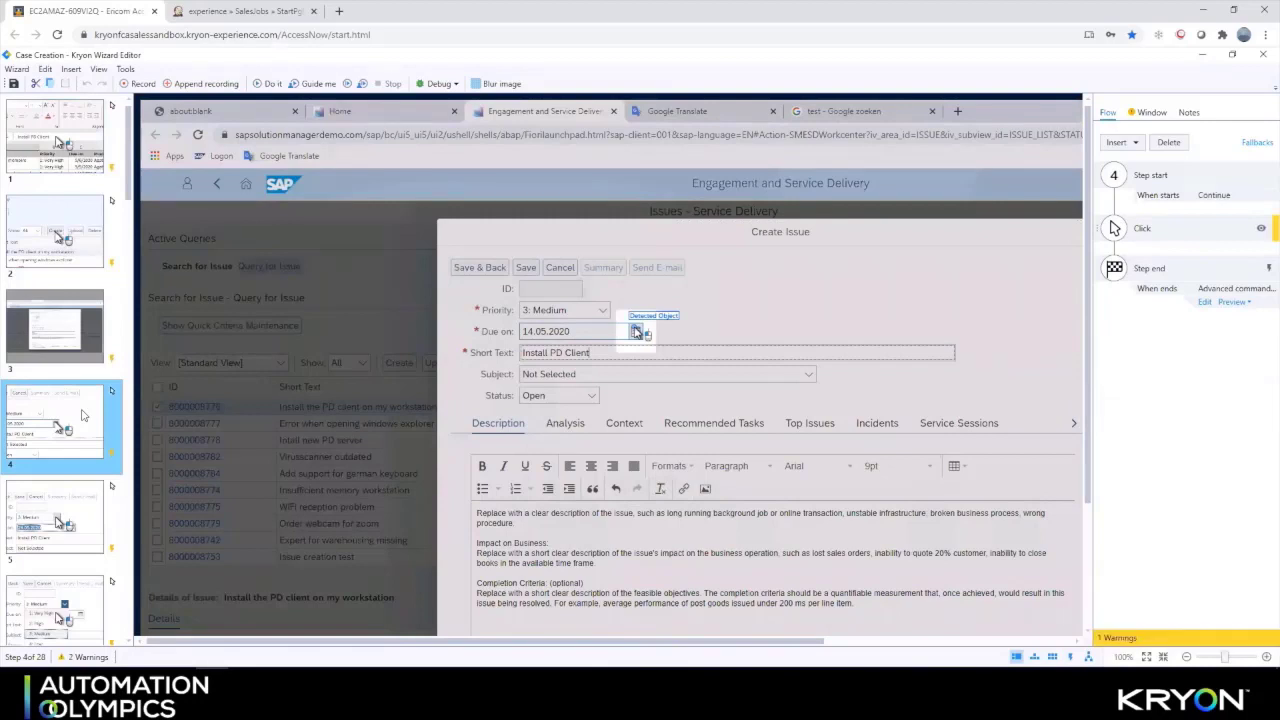
pyautogui.click(66, 332)
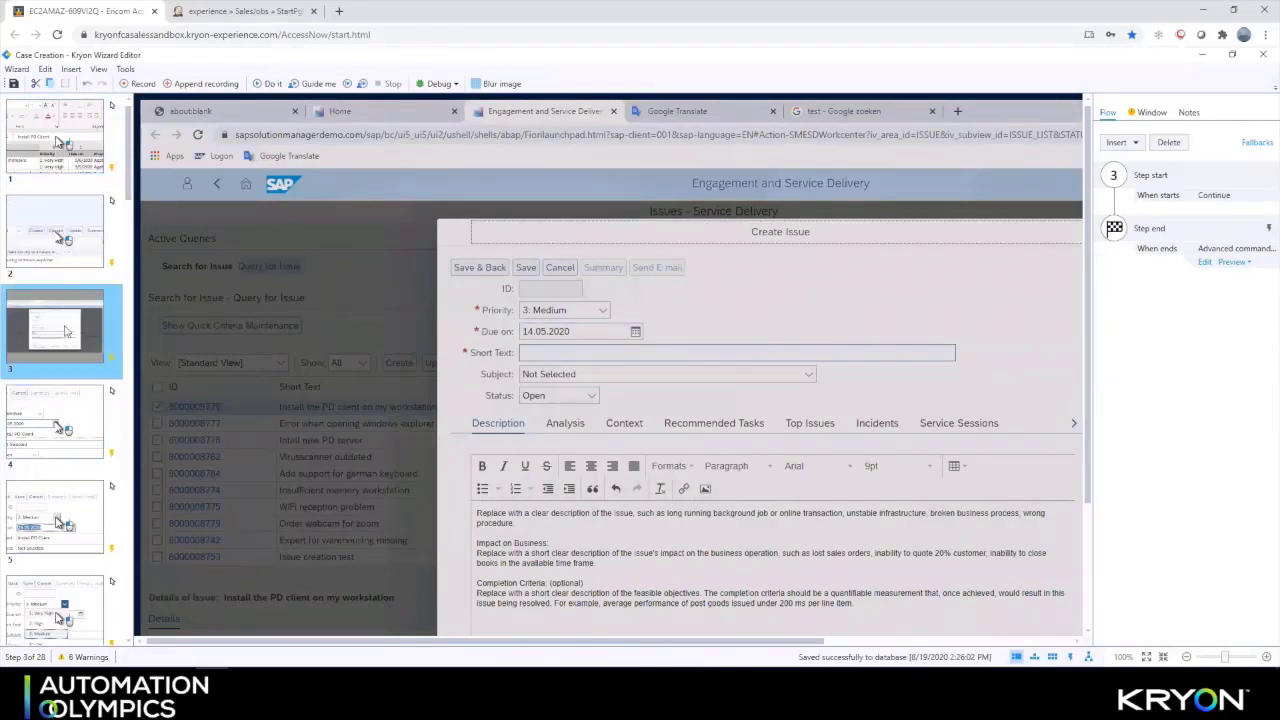
pyautogui.click(1070, 656)
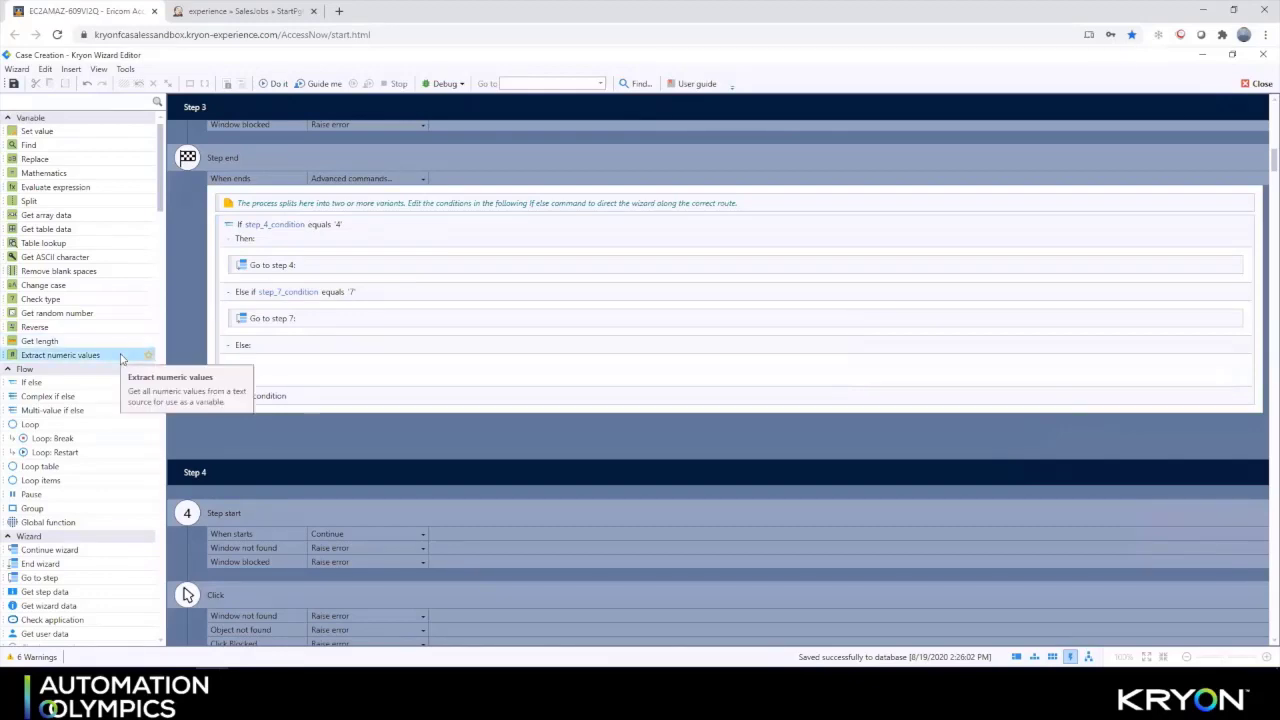
# Search the Advanced Commands for 'write' and drop Write to text file into step 3's Else branch
pyautogui.scroll(-15, 121, 358)
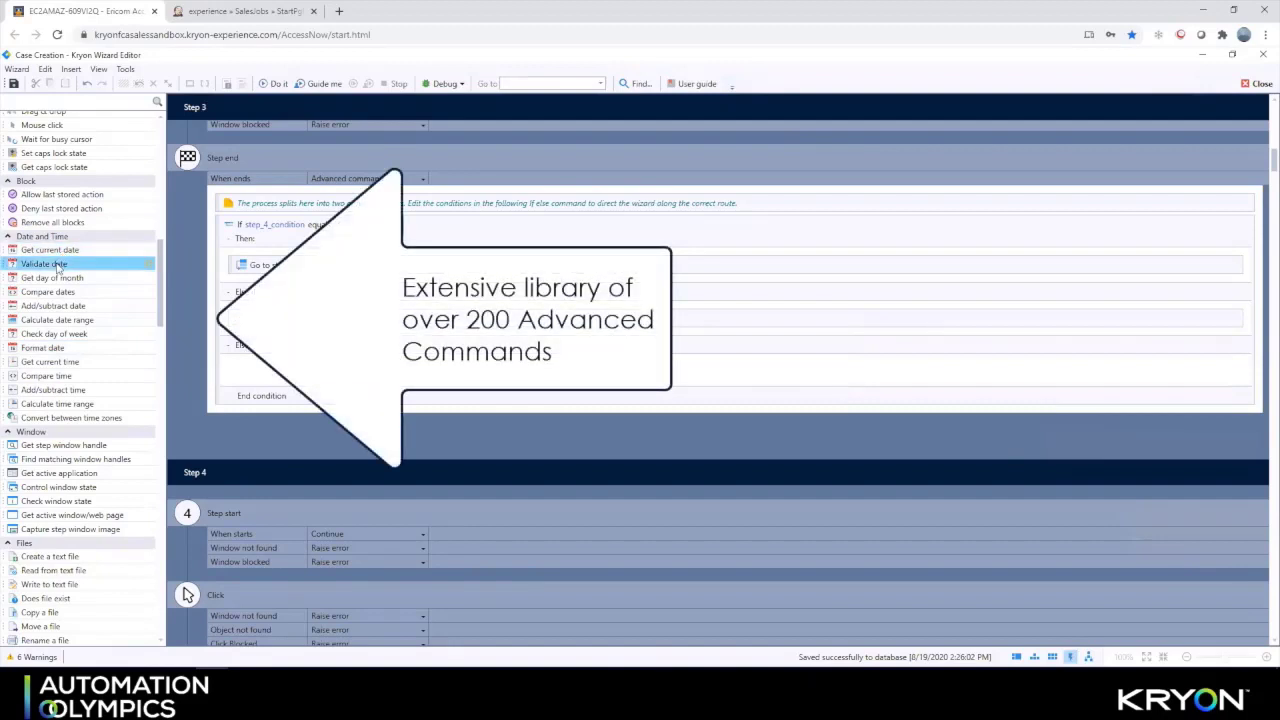
pyautogui.scroll(-12, 57, 267)
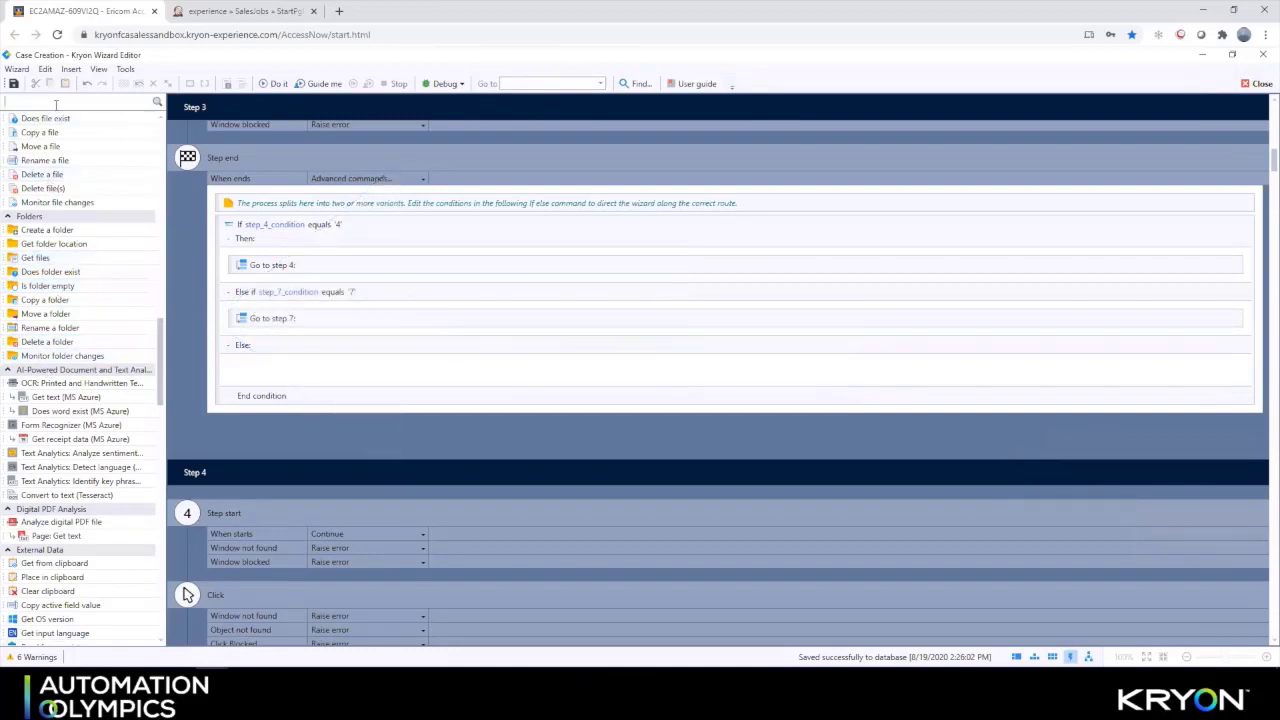
pyautogui.write('write')
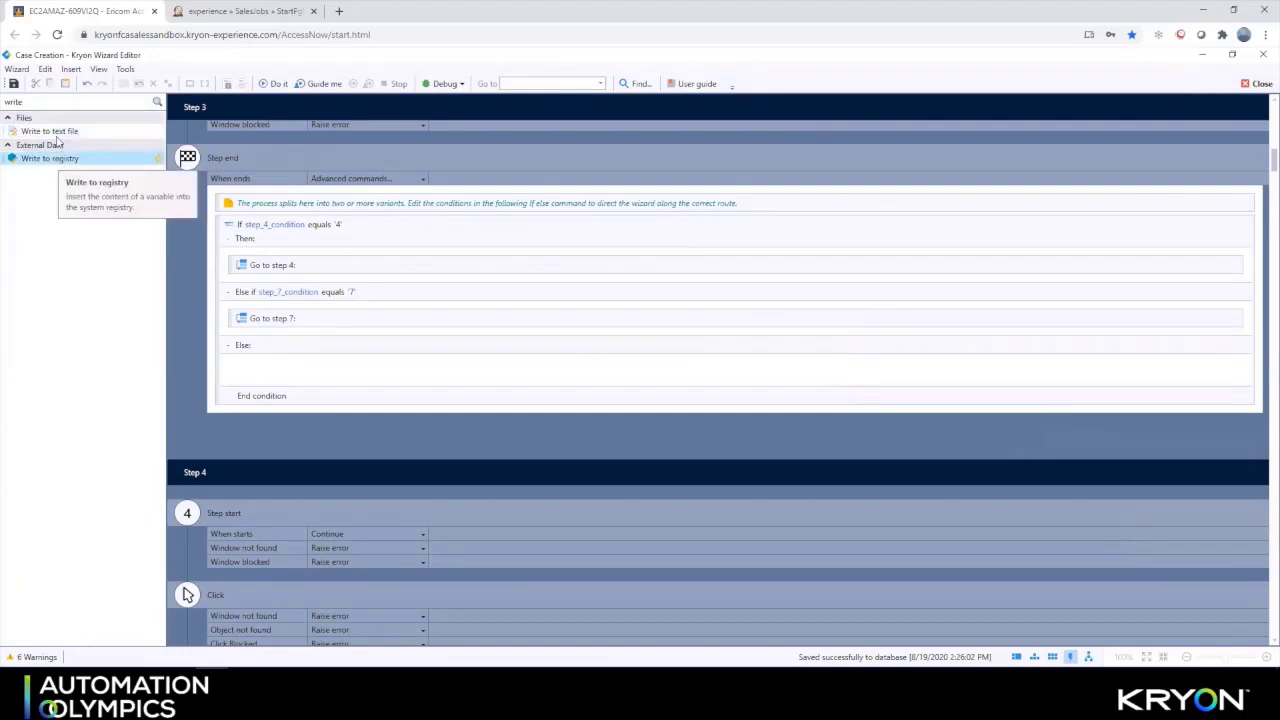
pyautogui.moveTo(68, 131); pyautogui.dragTo(291, 372)
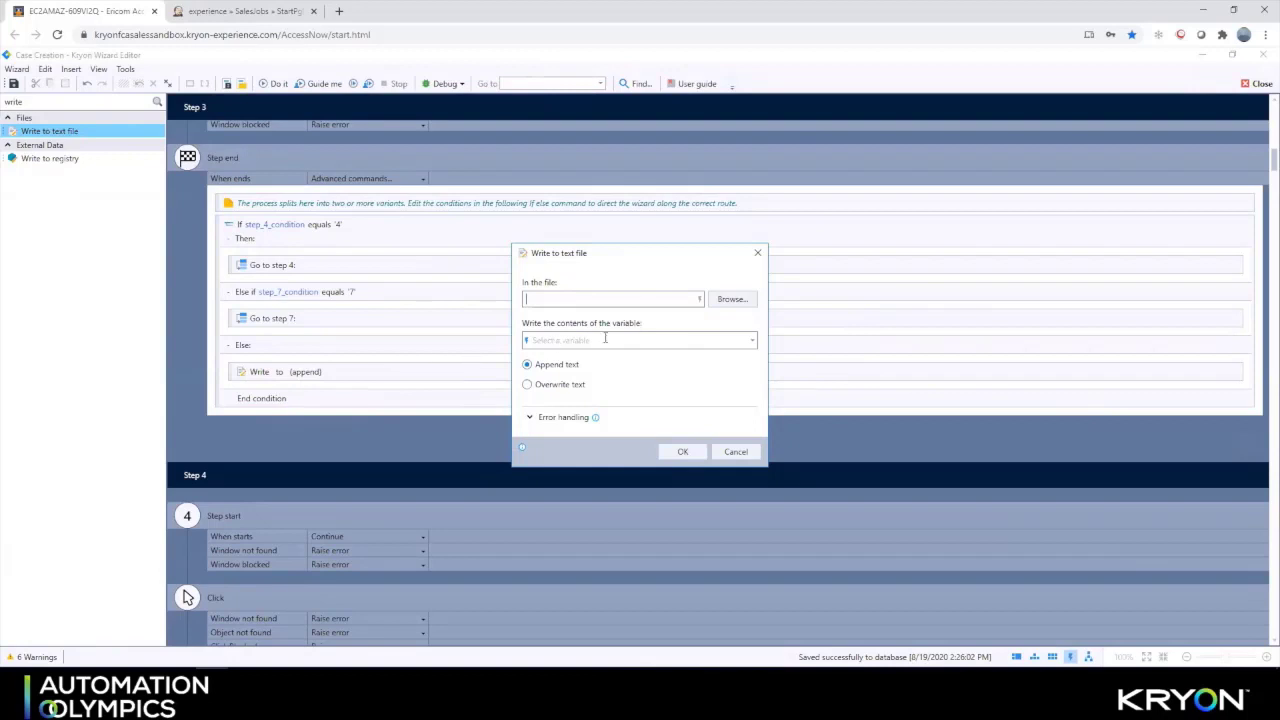
# Make the command append step_14_condition to CaseCreation (1).csv in Downloads, then clear the search filter
pyautogui.click(721, 301)
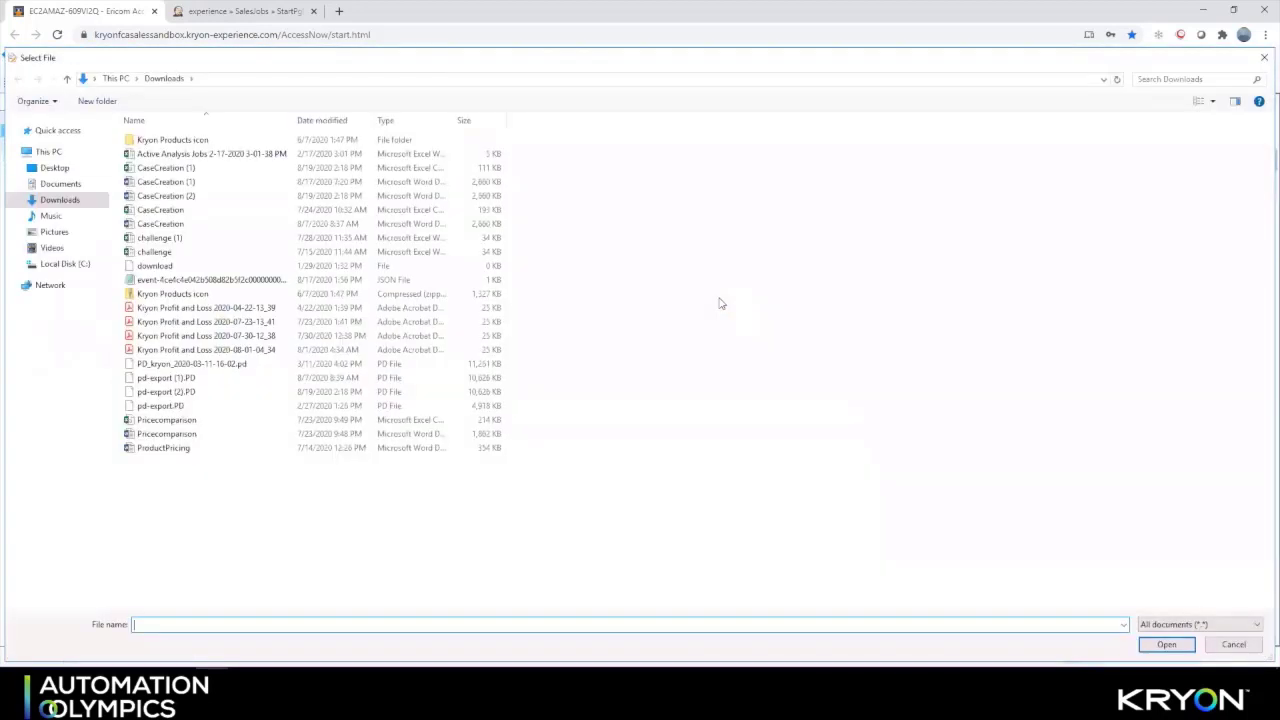
pyautogui.doubleClick(178, 170)
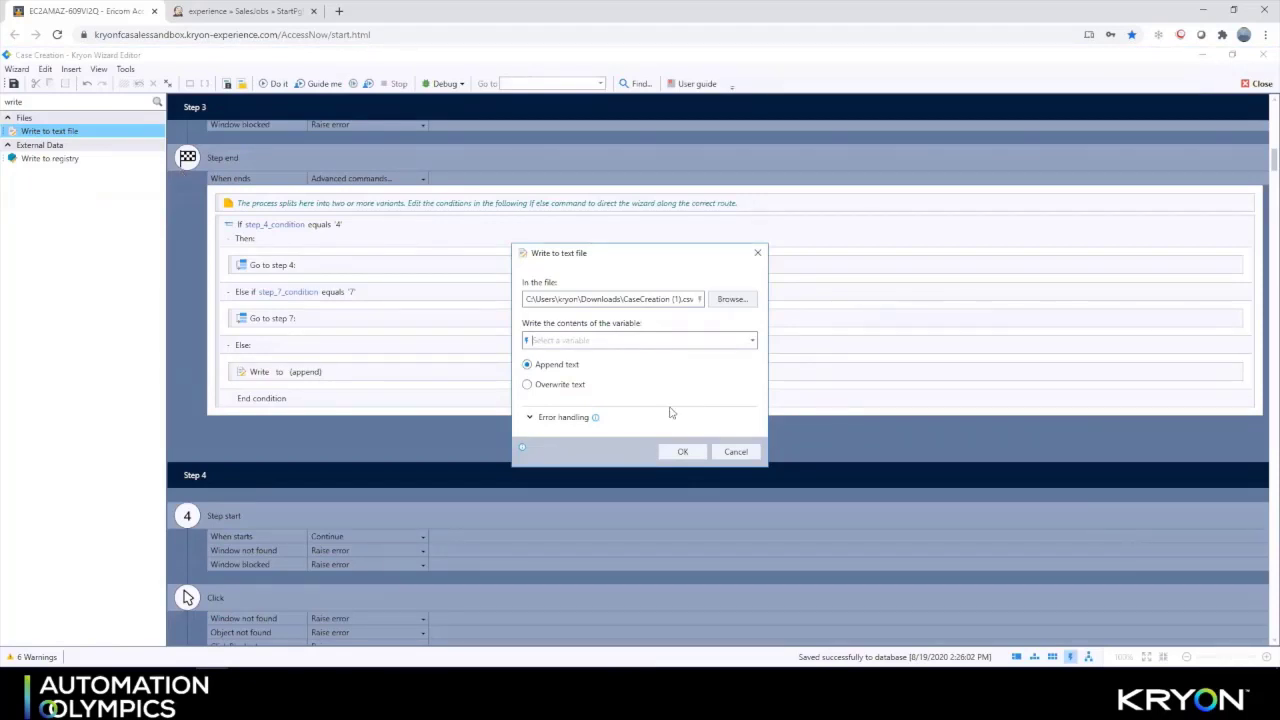
pyautogui.click(750, 343)
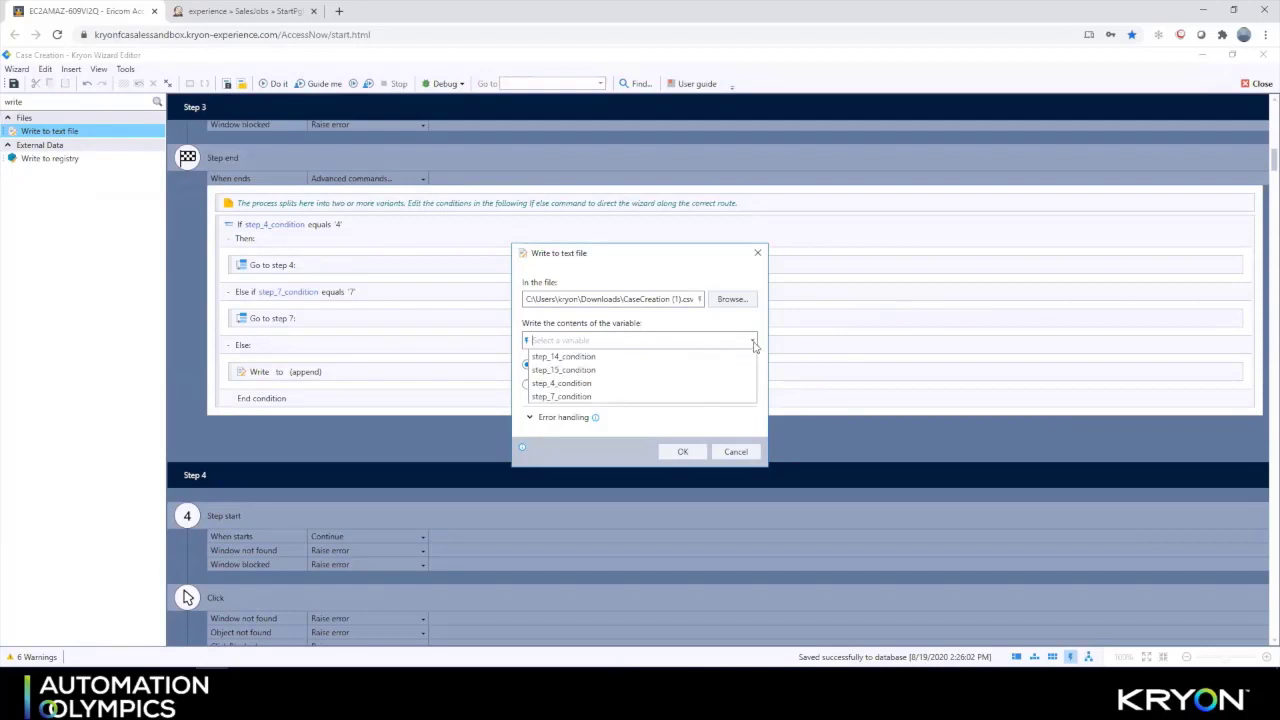
pyautogui.click(719, 357)
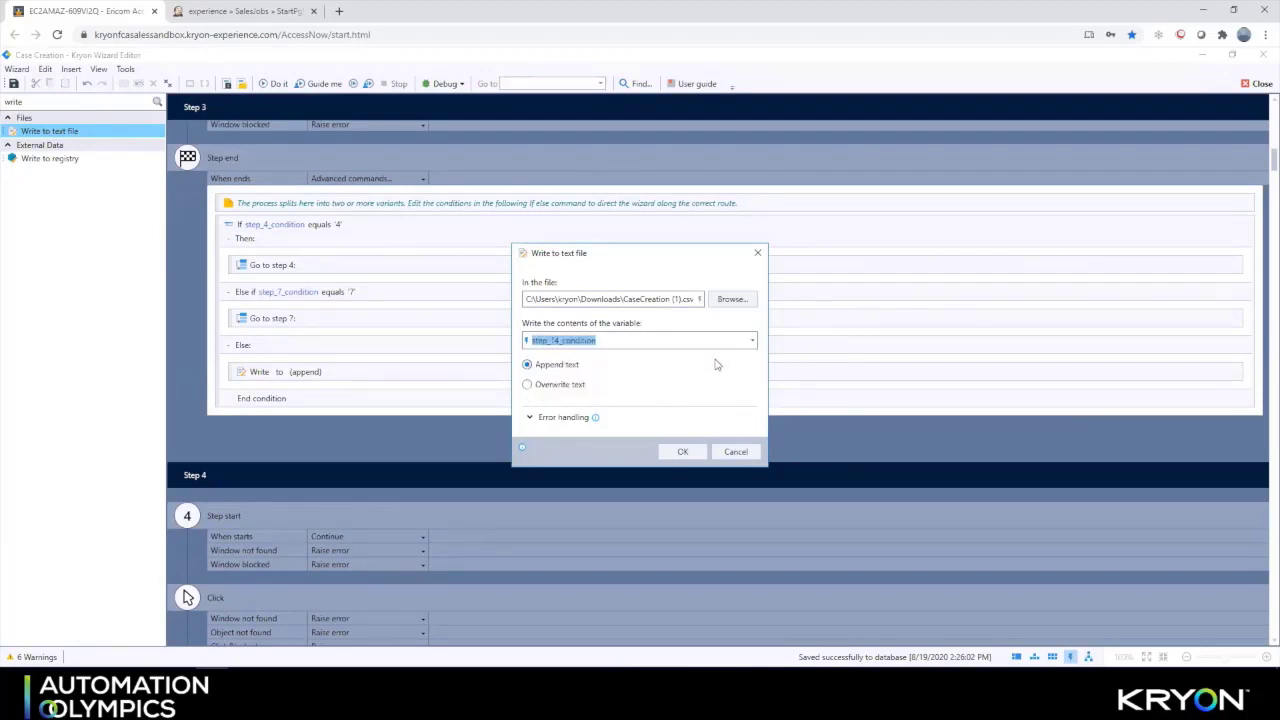
pyautogui.click(682, 451)
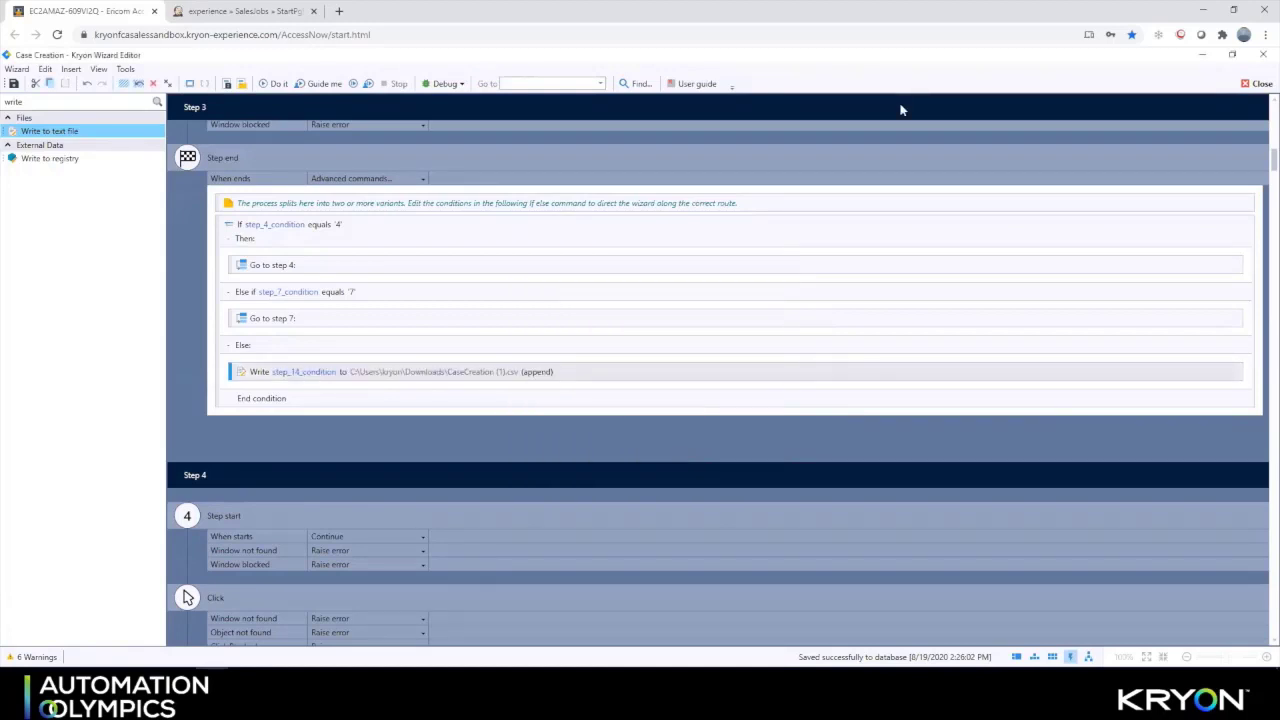
pyautogui.press('Escape')
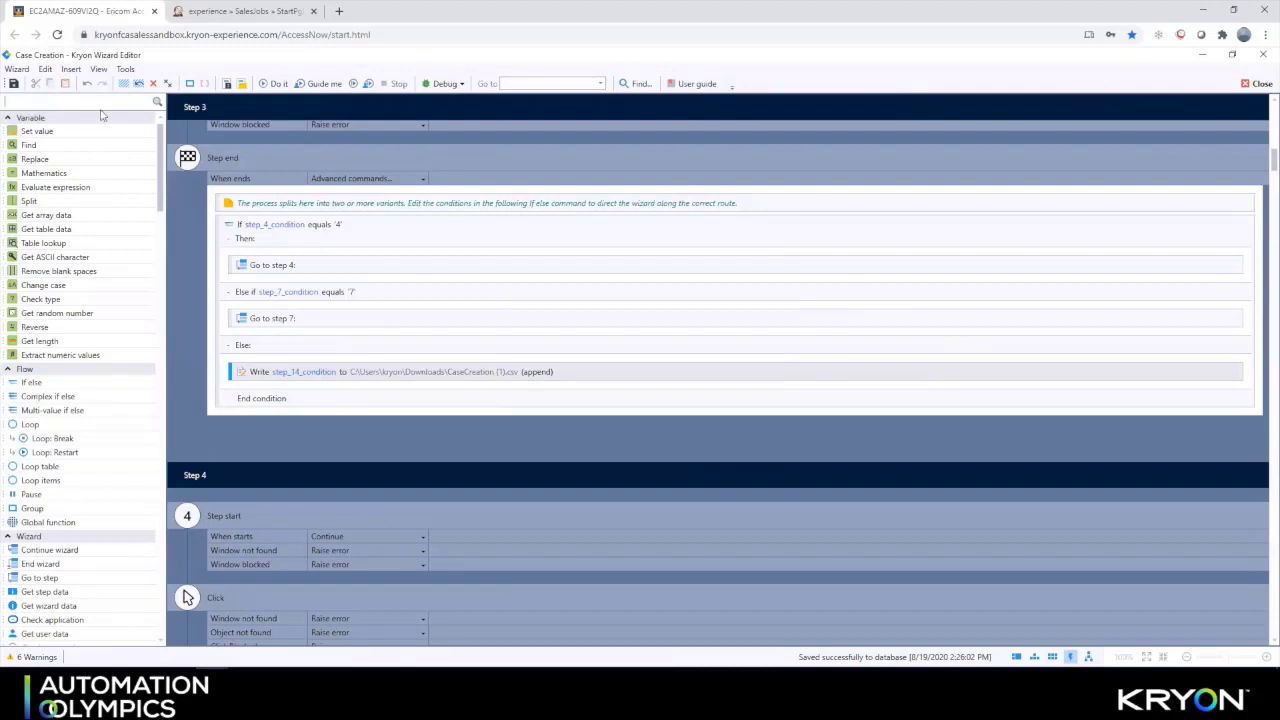
# Add a Get HTML object step to the Else branch storing the 3.37 Euro result in step_15_condition
pyautogui.write('html')
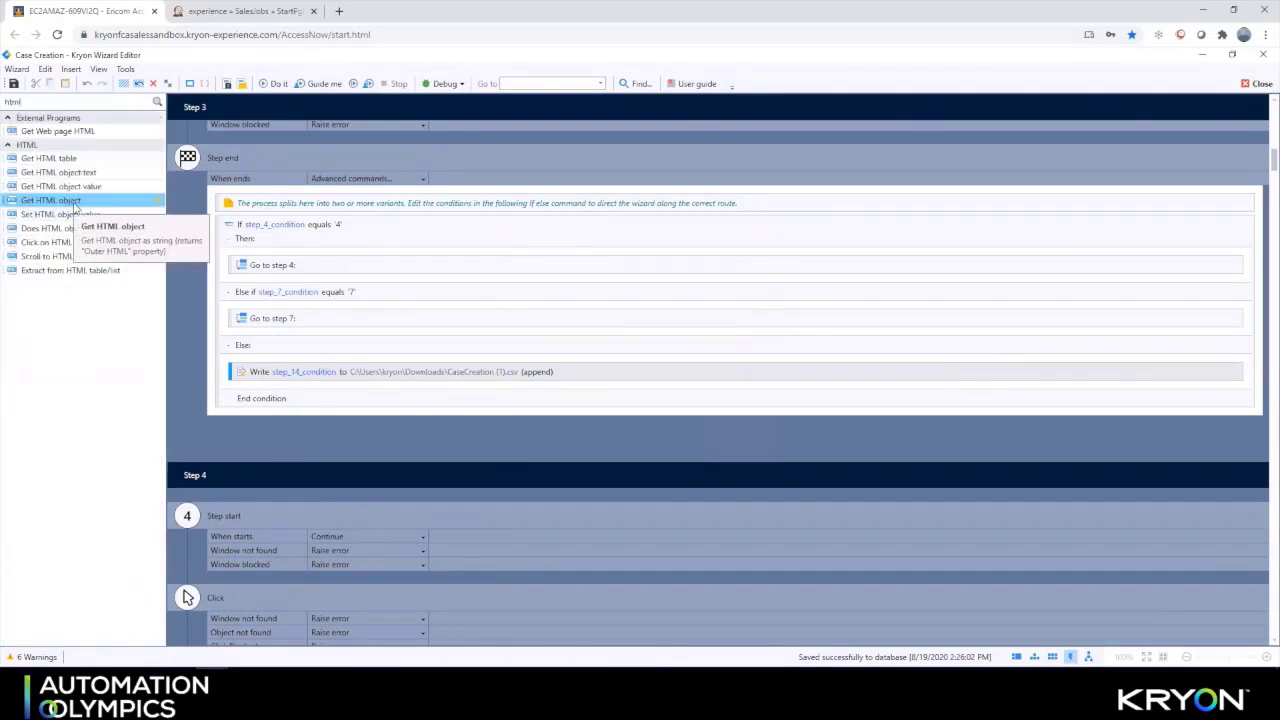
pyautogui.moveTo(75, 207); pyautogui.dragTo(268, 386)
pyautogui.click(620, 325)
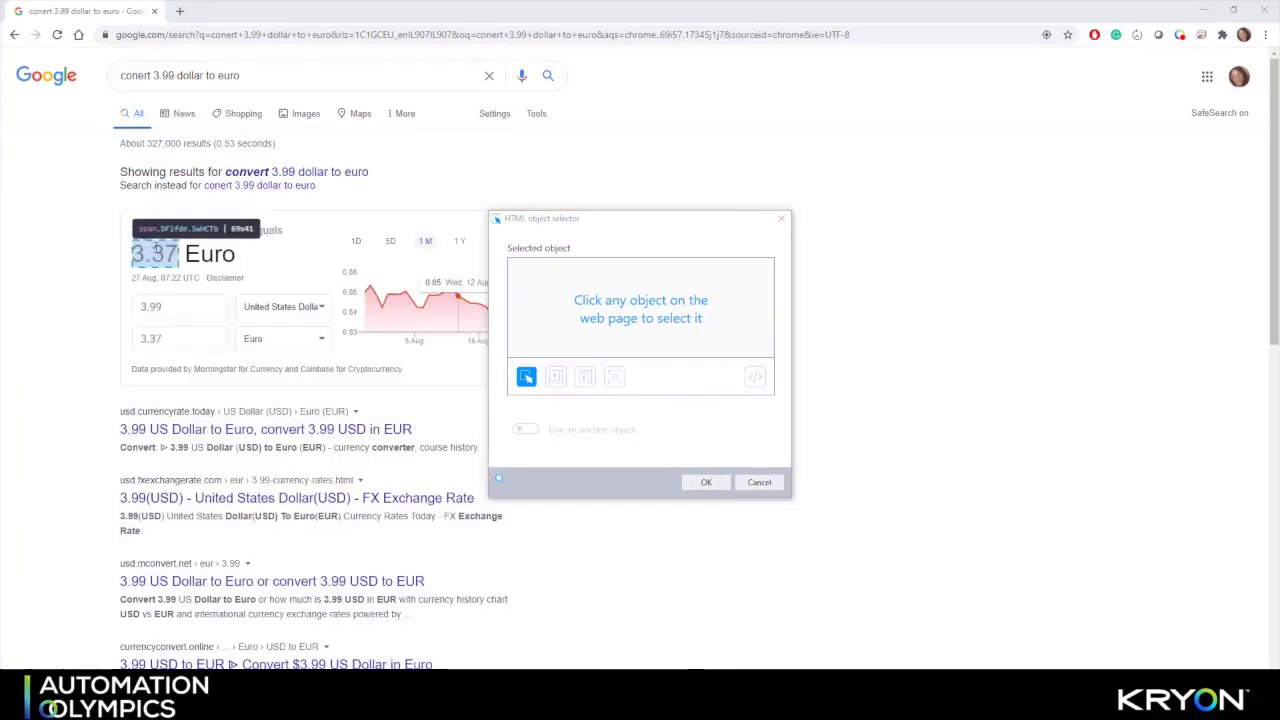
pyautogui.click(168, 254)
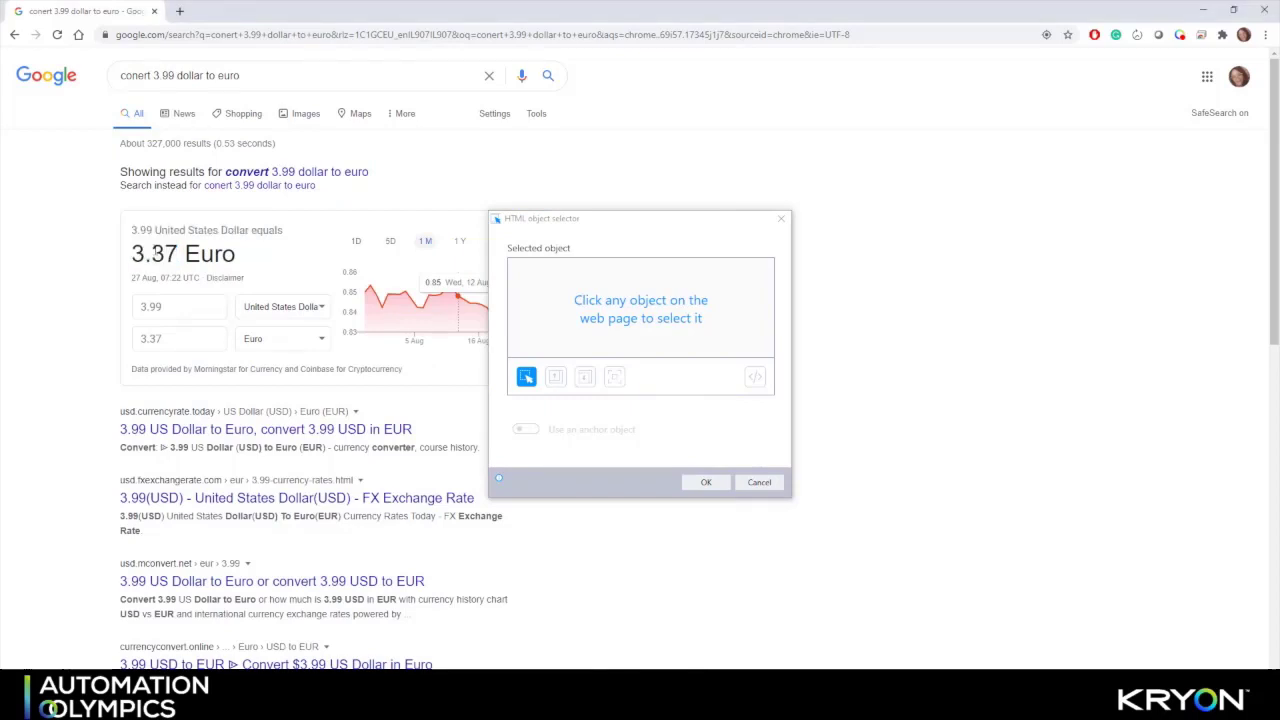
pyautogui.click(705, 482)
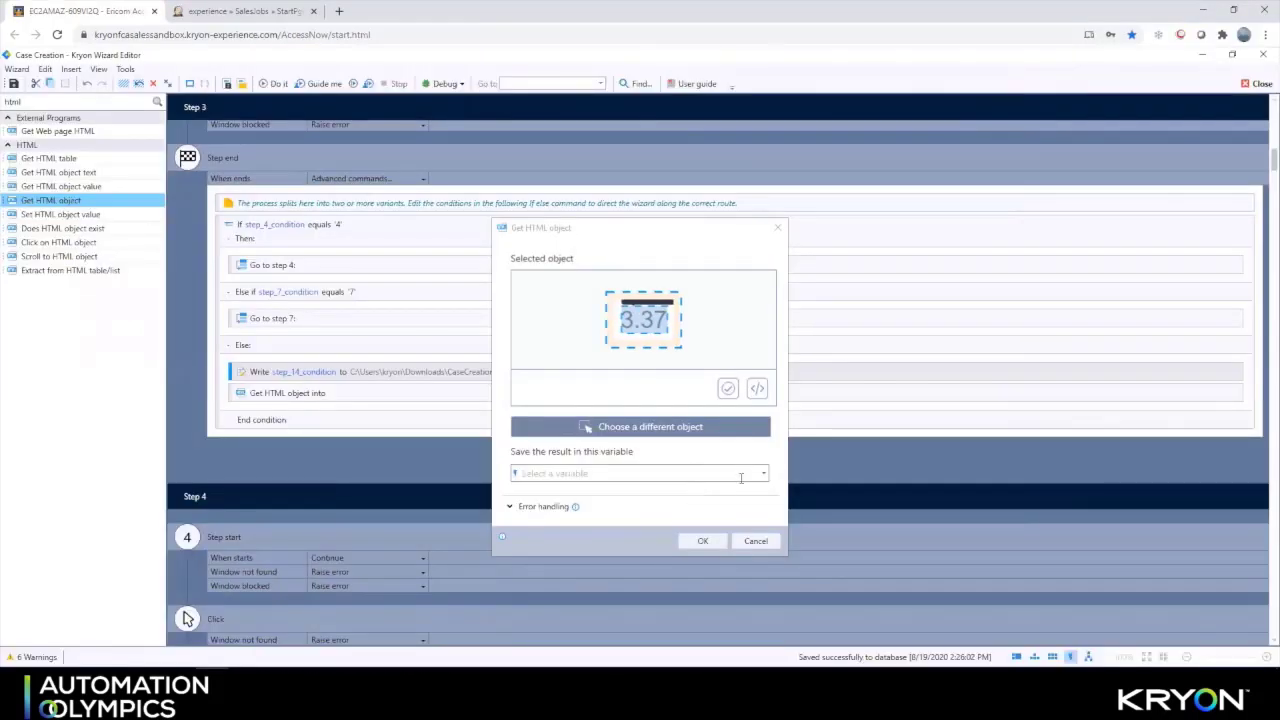
pyautogui.click(763, 475)
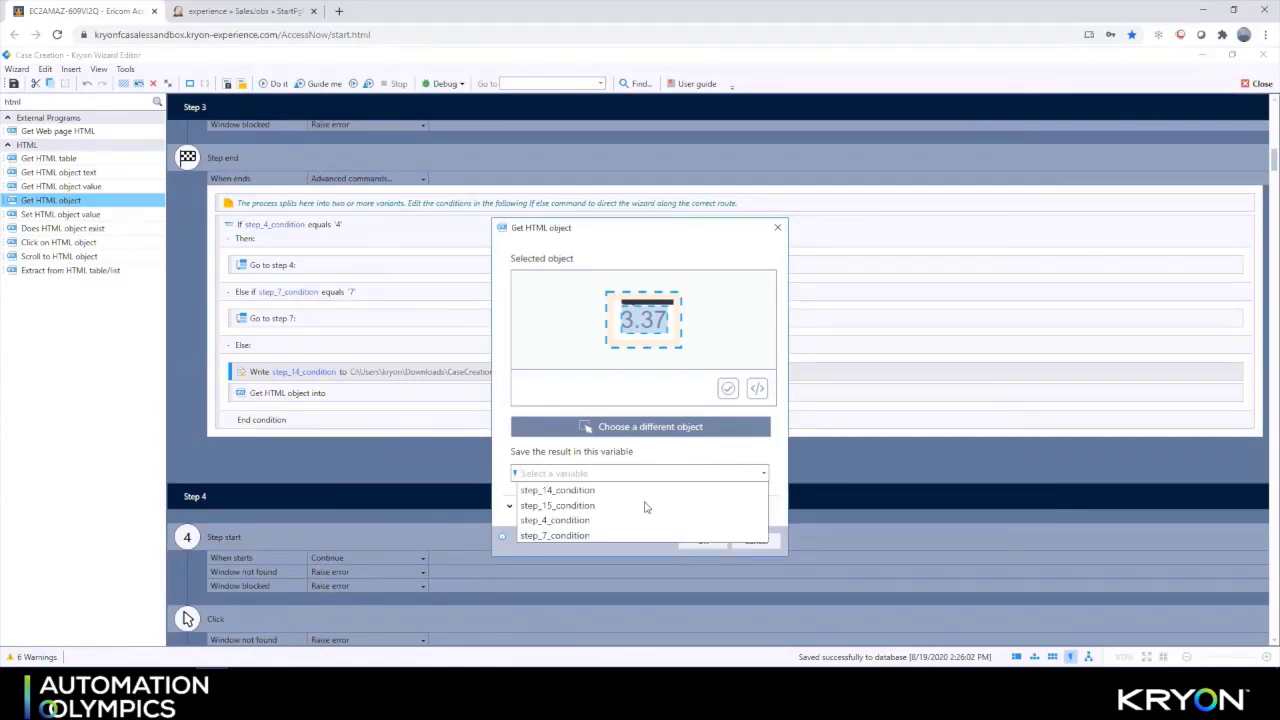
pyautogui.click(604, 507)
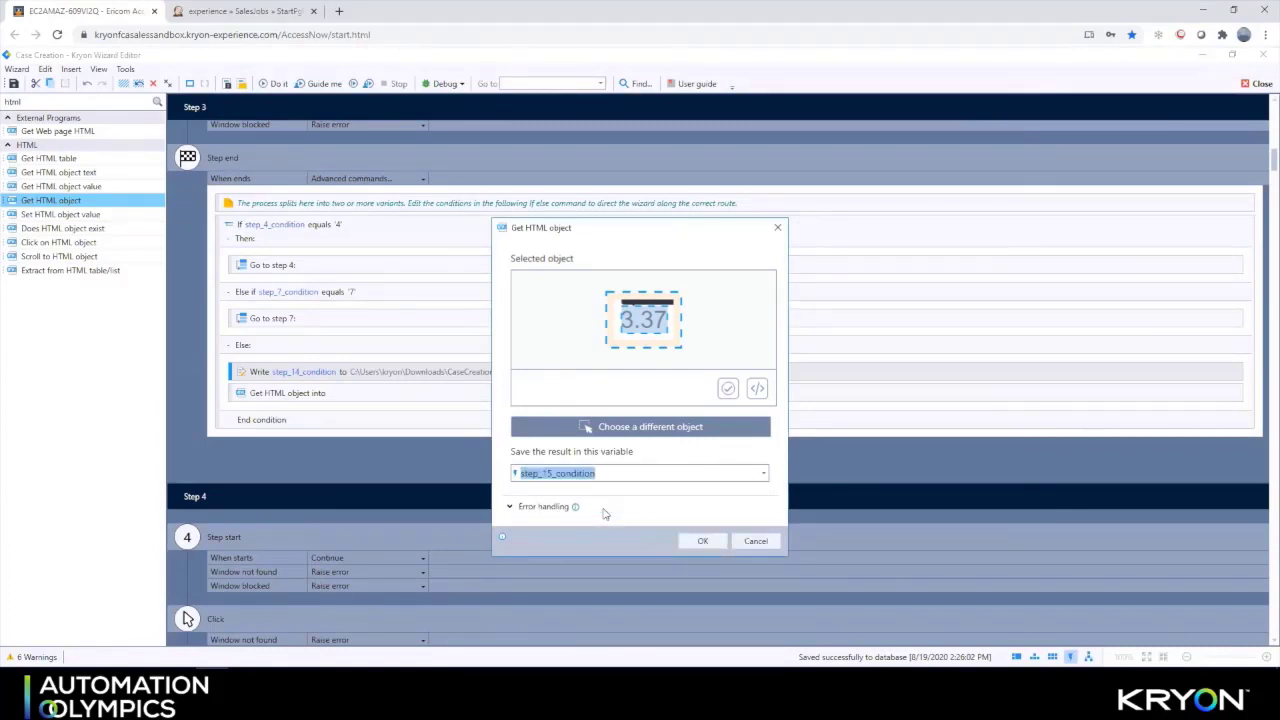
pyautogui.click(700, 541)
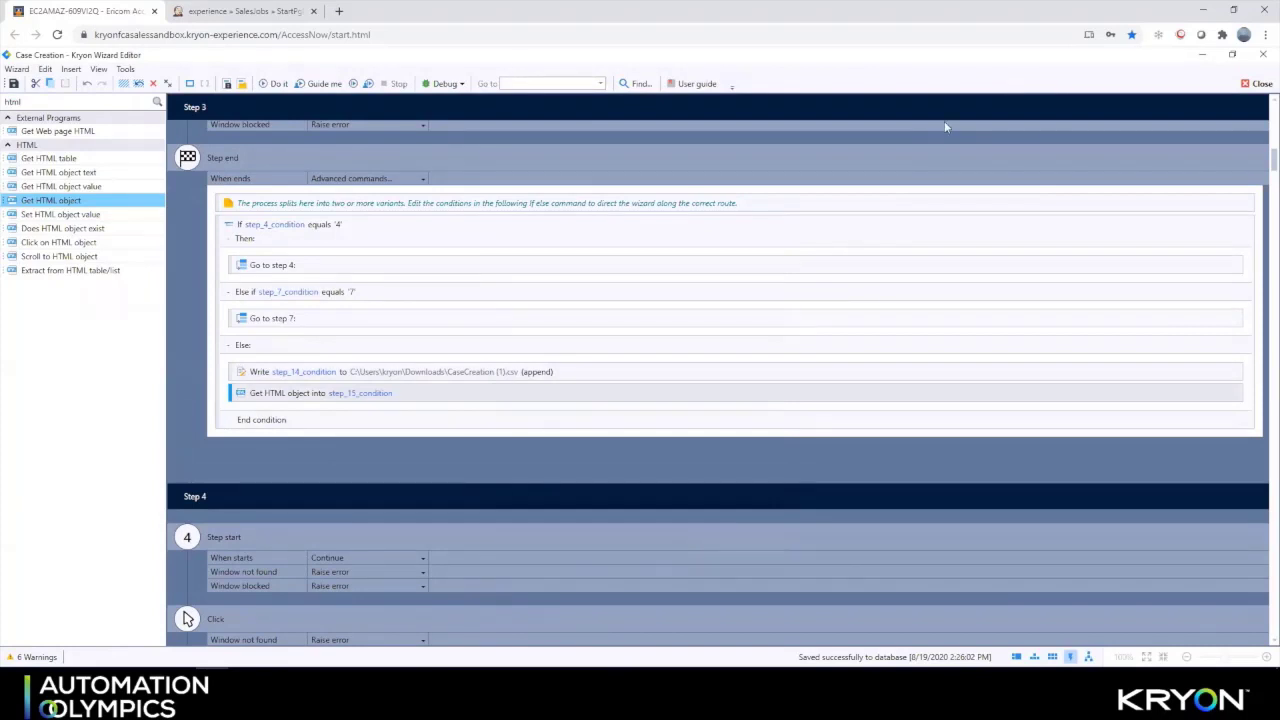
pyautogui.doubleClick(88, 102)
pyautogui.press('BackSpace')
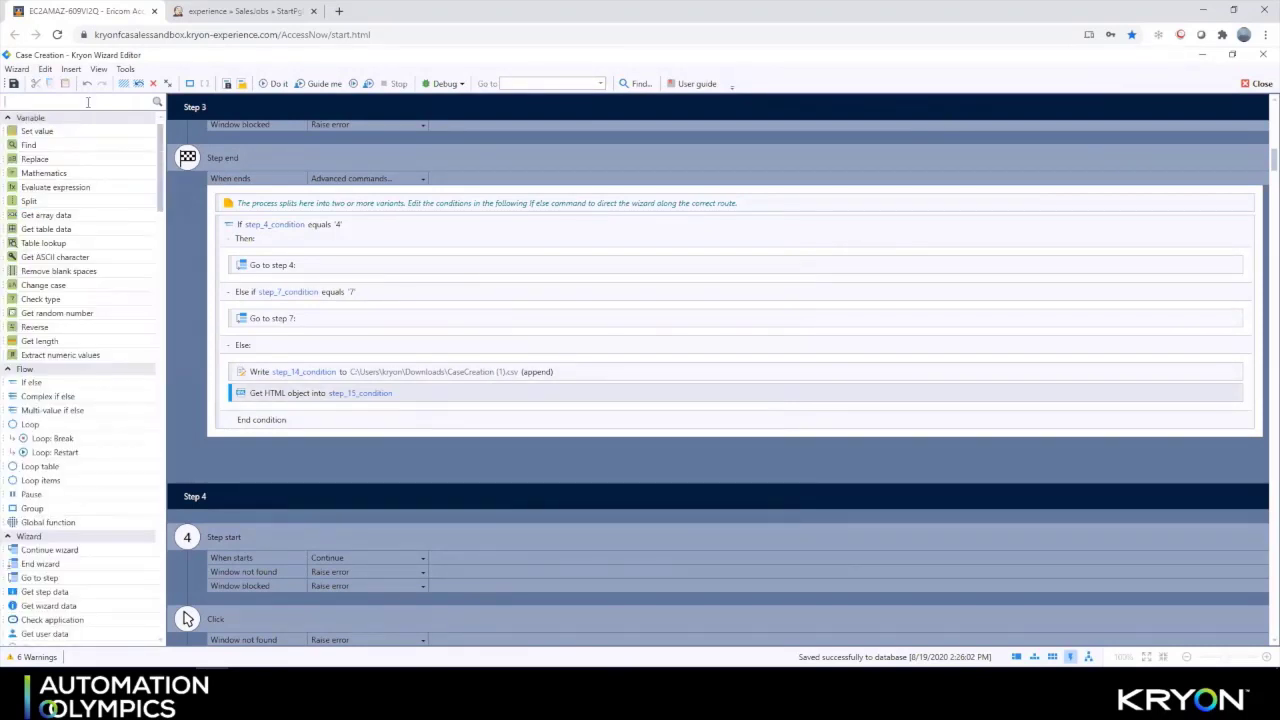
pyautogui.write('cog')
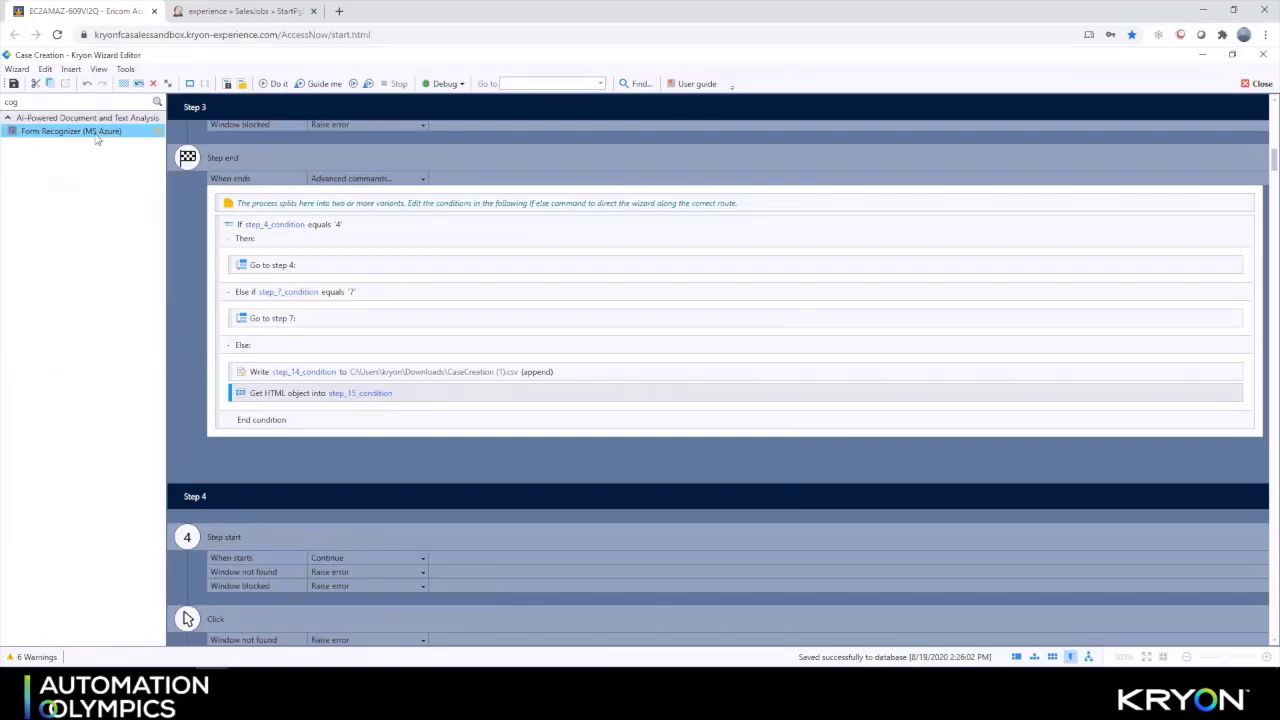
pyautogui.moveTo(97, 140); pyautogui.dragTo(313, 310)
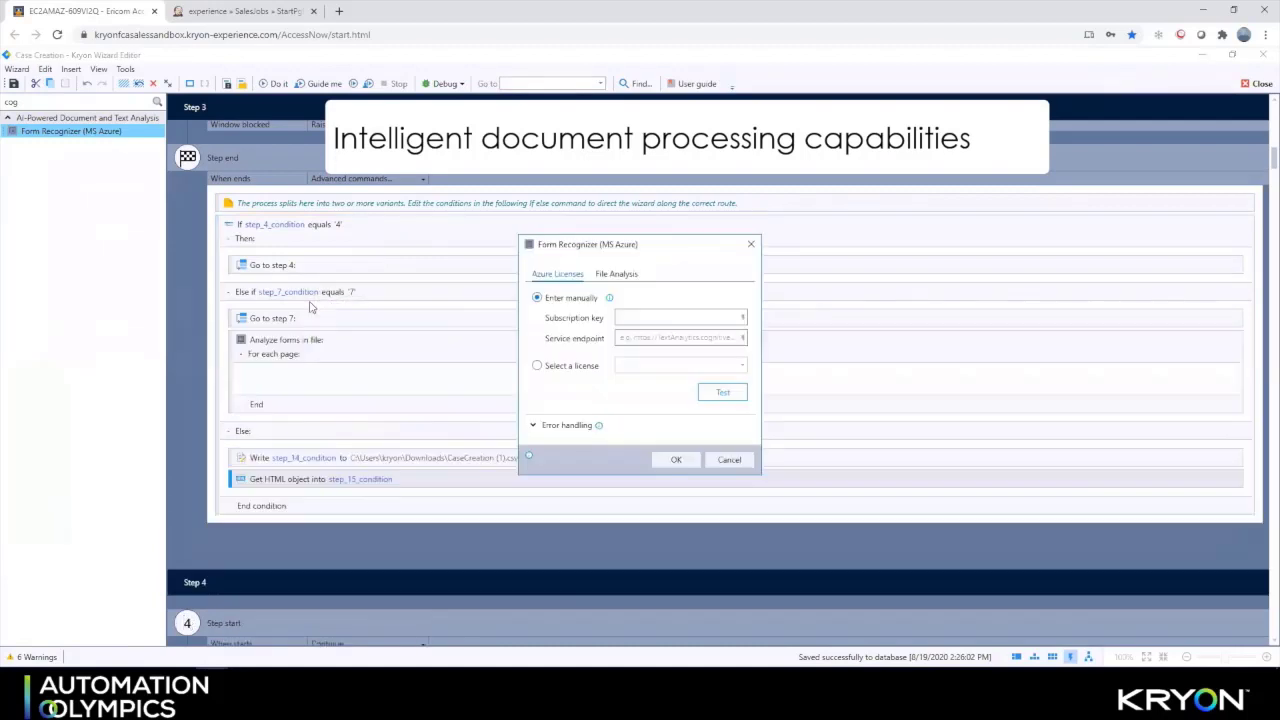
pyautogui.click(620, 275)
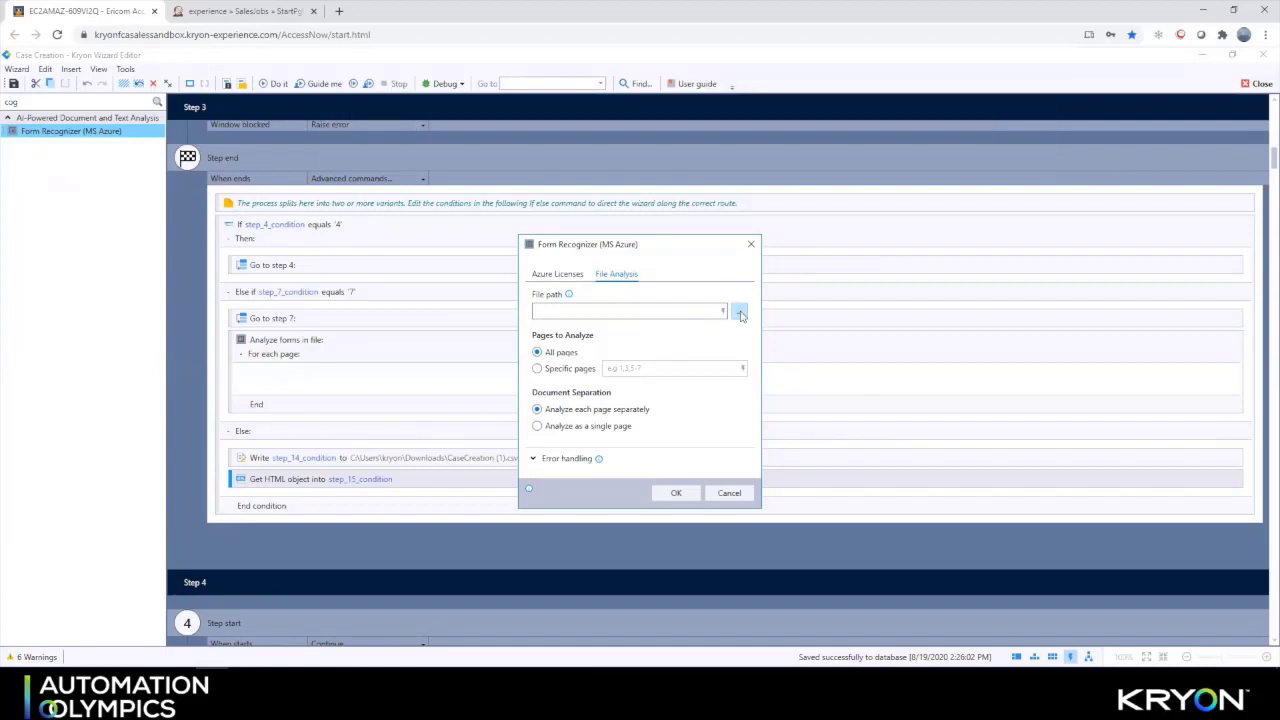
pyautogui.click(739, 313)
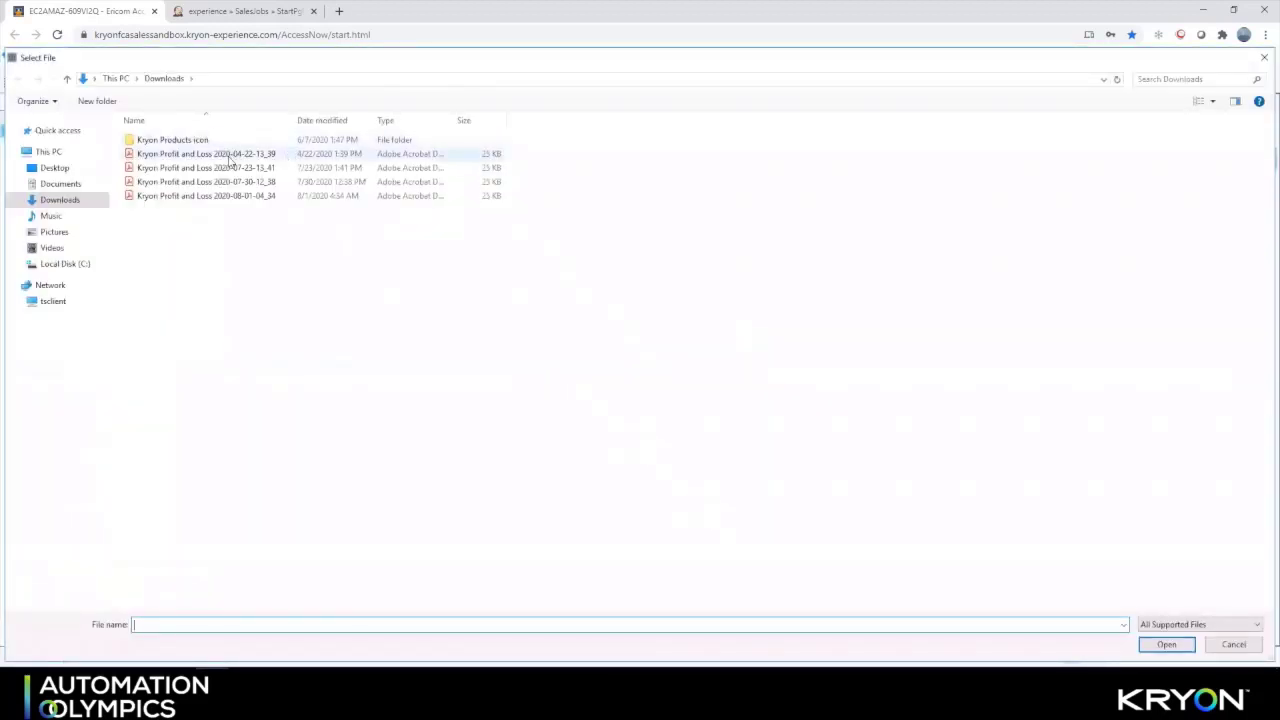
pyautogui.doubleClick(240, 155)
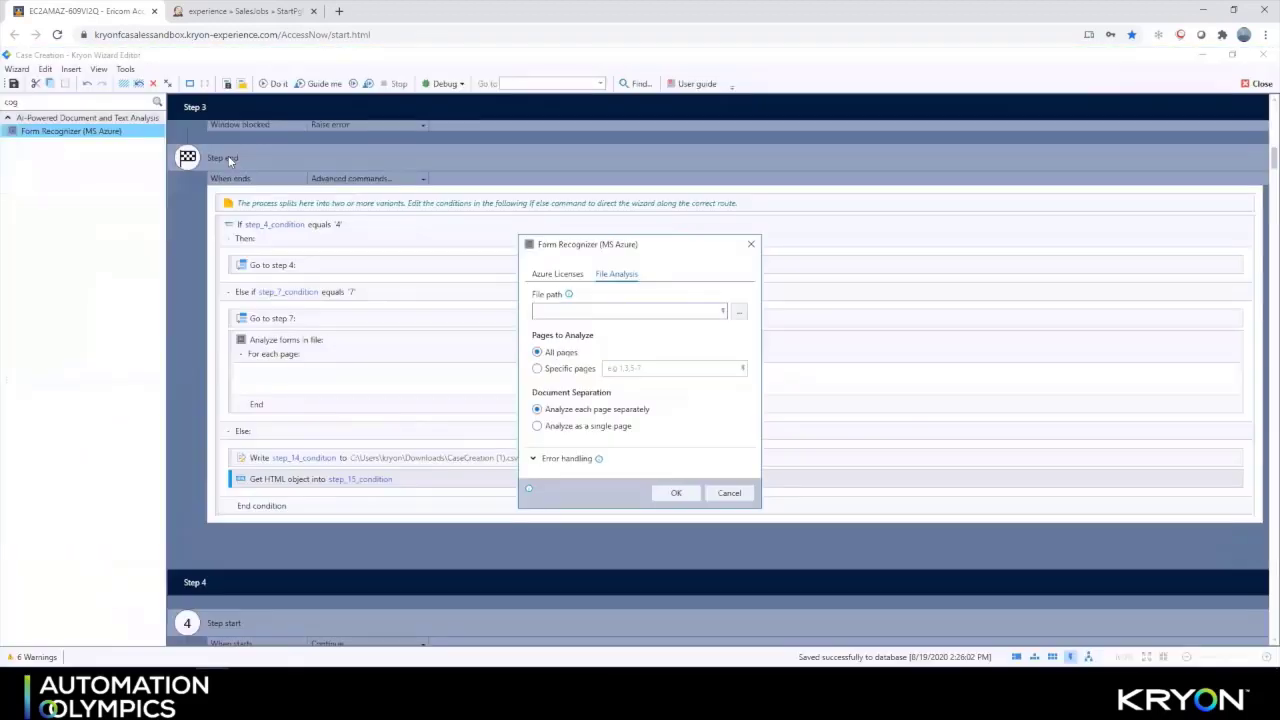
pyautogui.click(537, 368)
pyautogui.click(620, 371)
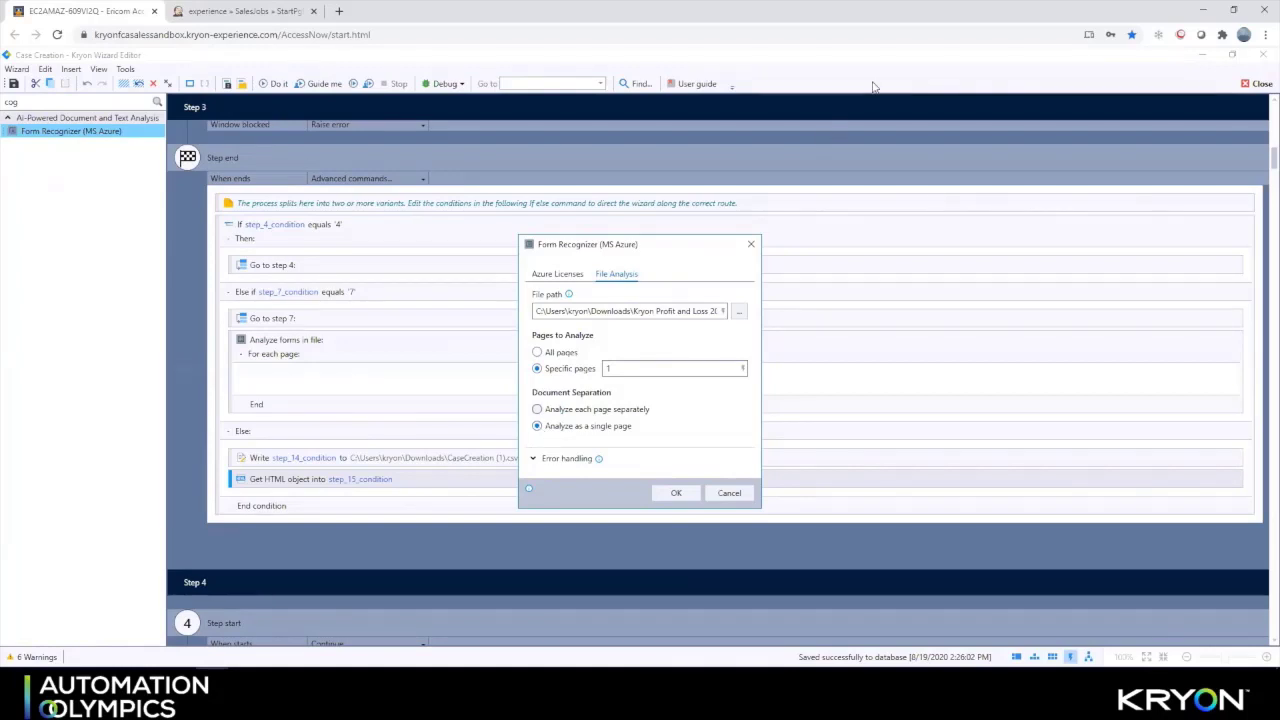
pyautogui.press('Escape')
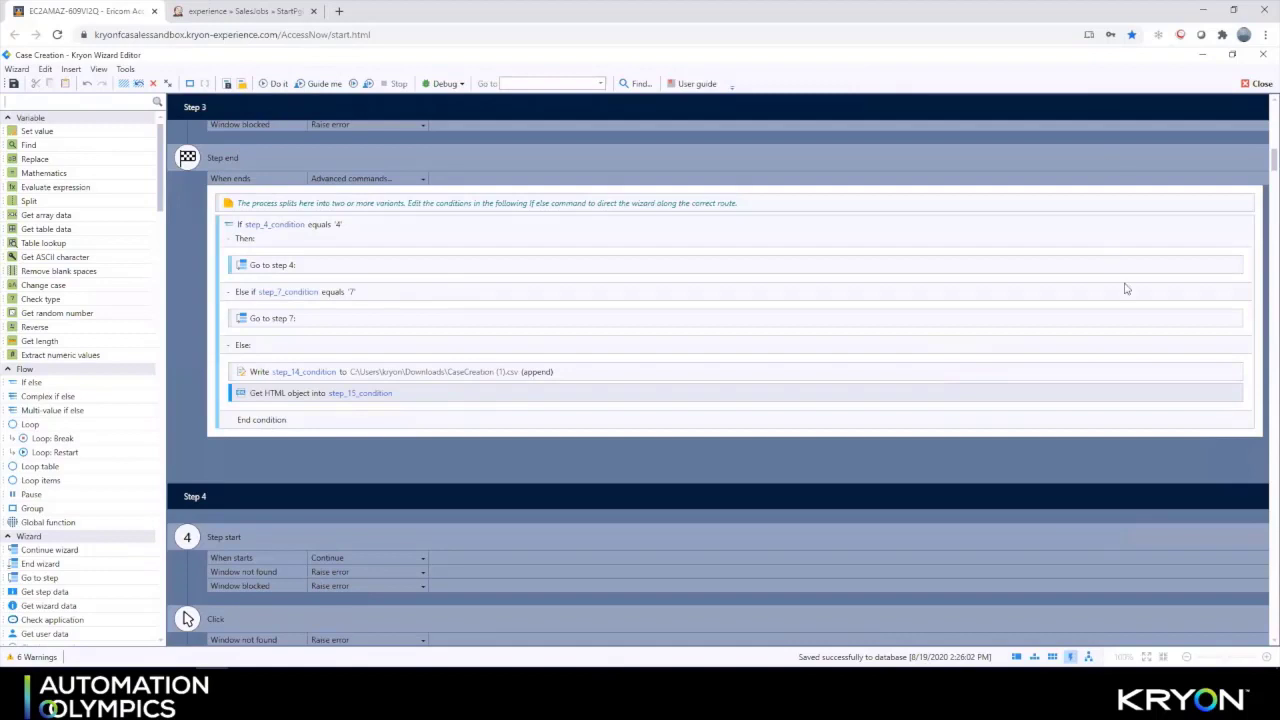
# Show the wizard as a flowchart, zoom in twice, and scroll down to Step28 and the end node
pyautogui.click(1088, 657)
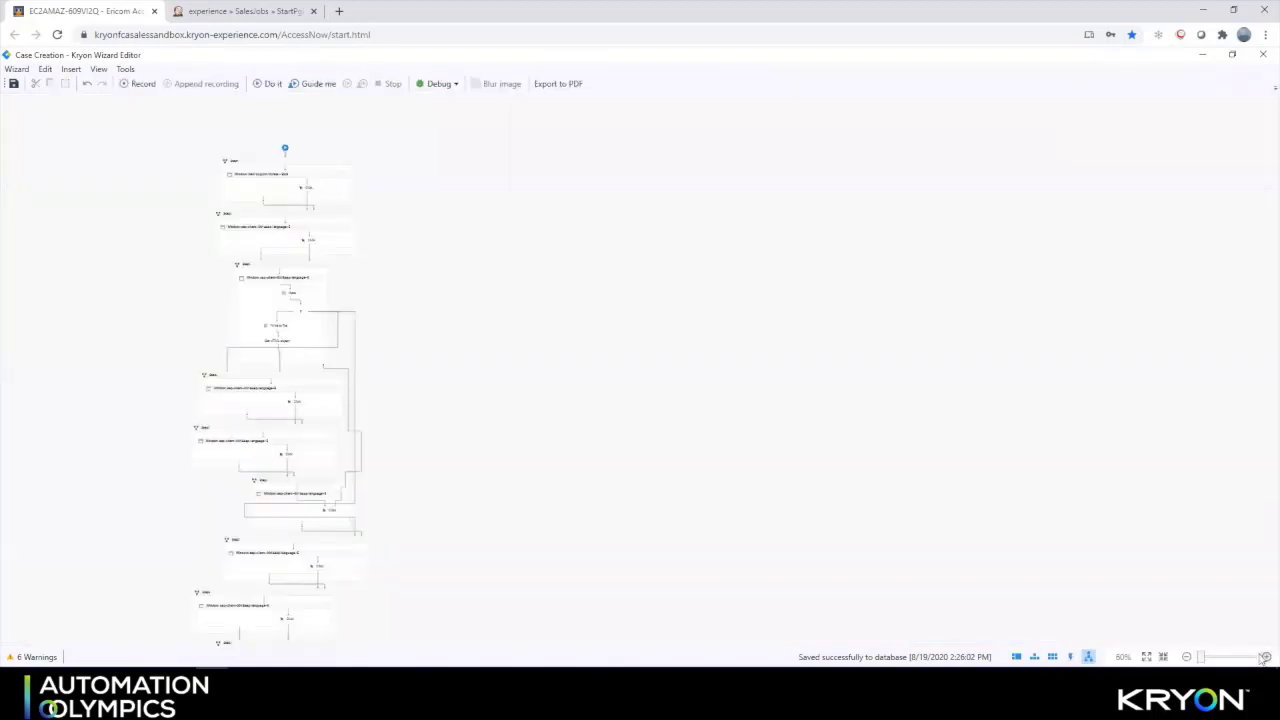
pyautogui.click(1265, 657)
pyautogui.click(1265, 657)
pyautogui.click(1265, 657)
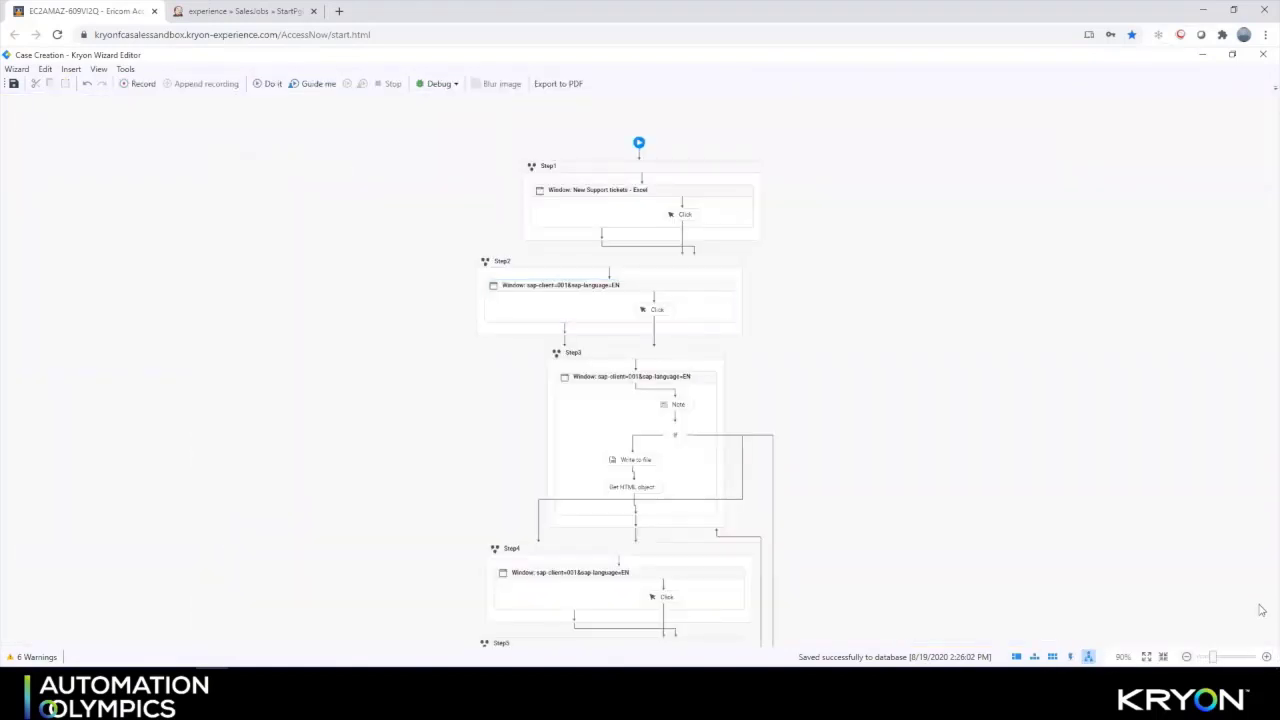
pyautogui.scroll(-15, 894, 468)
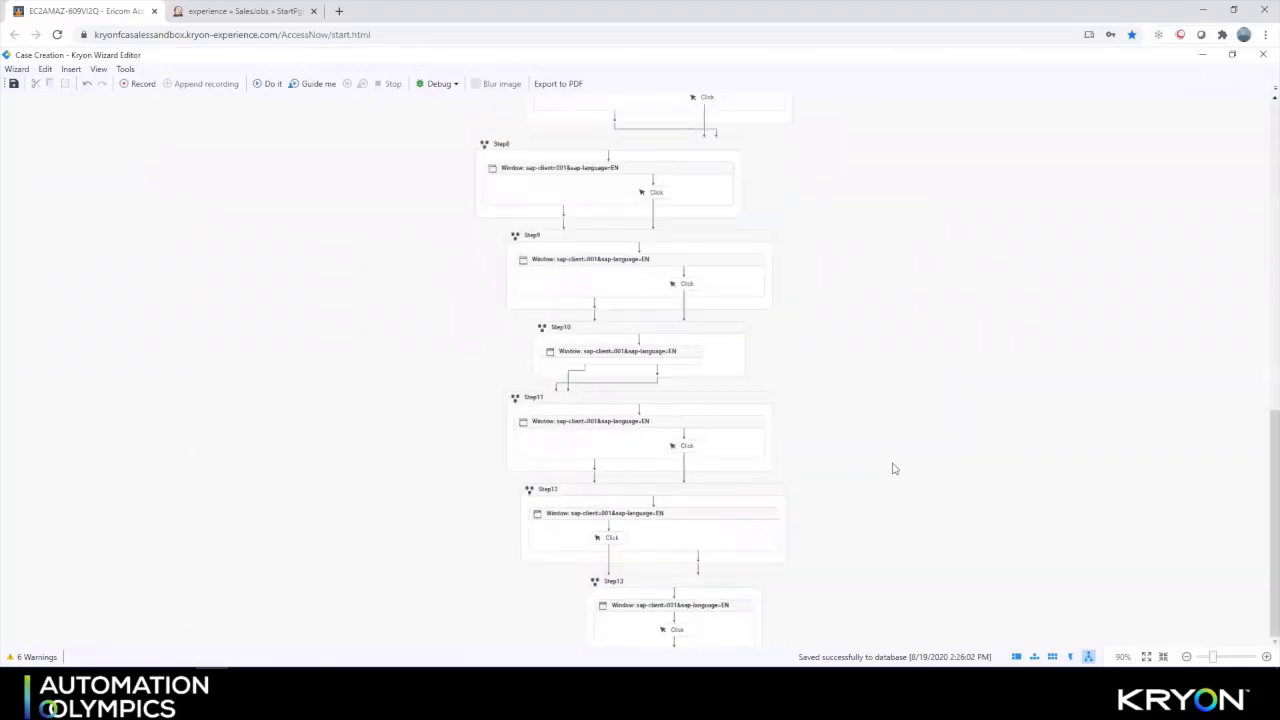
pyautogui.scroll(-15, 894, 468)
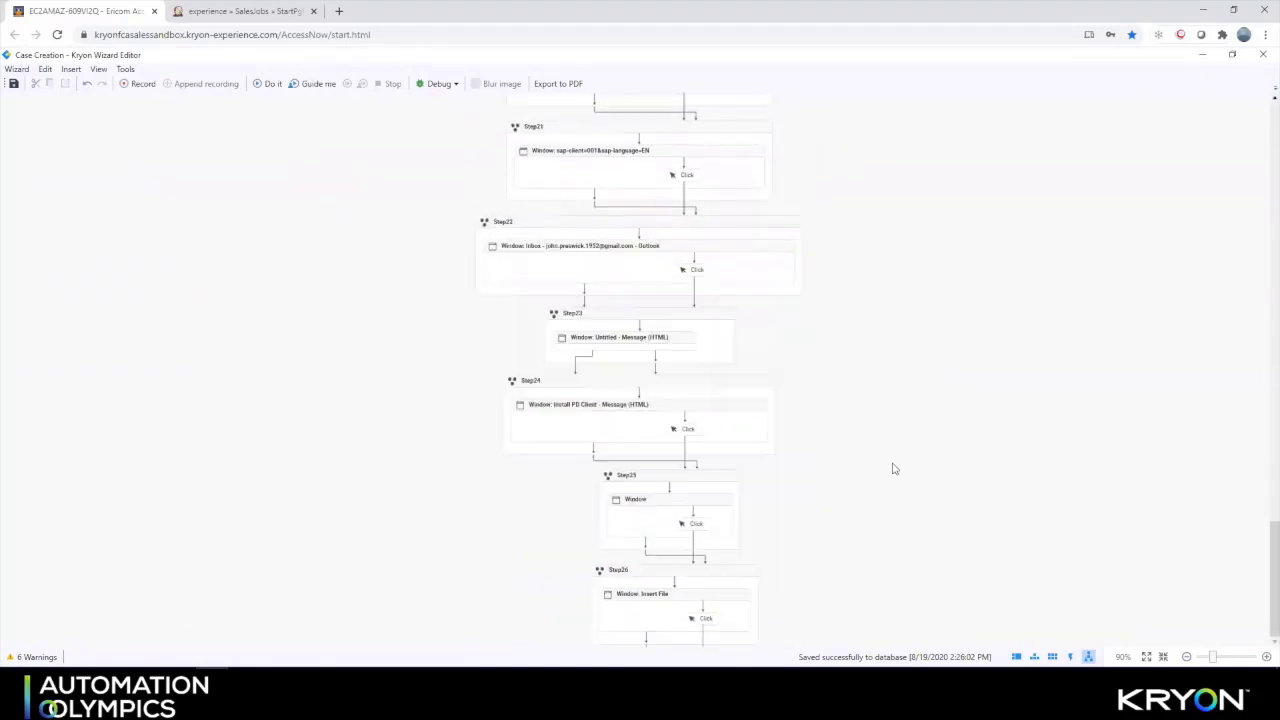
pyautogui.scroll(-3, 894, 468)
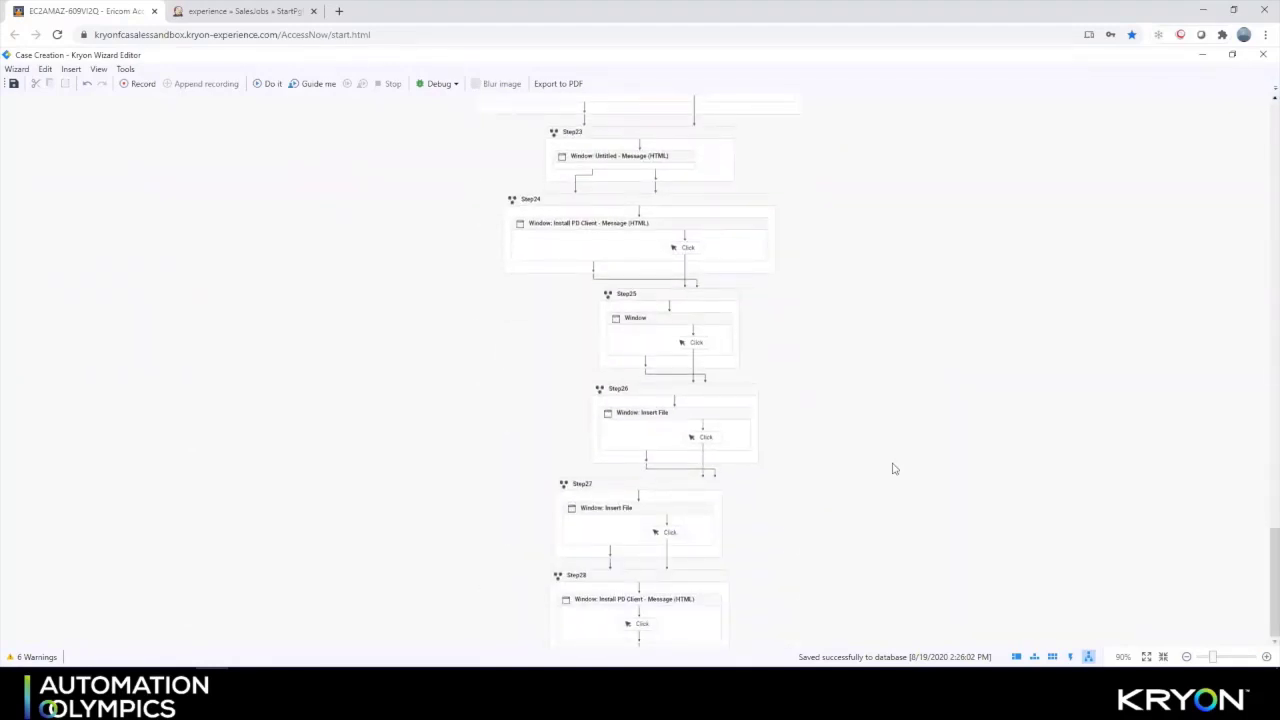
pyautogui.scroll(-10, 894, 468)
pyautogui.scroll(6, 891, 466)
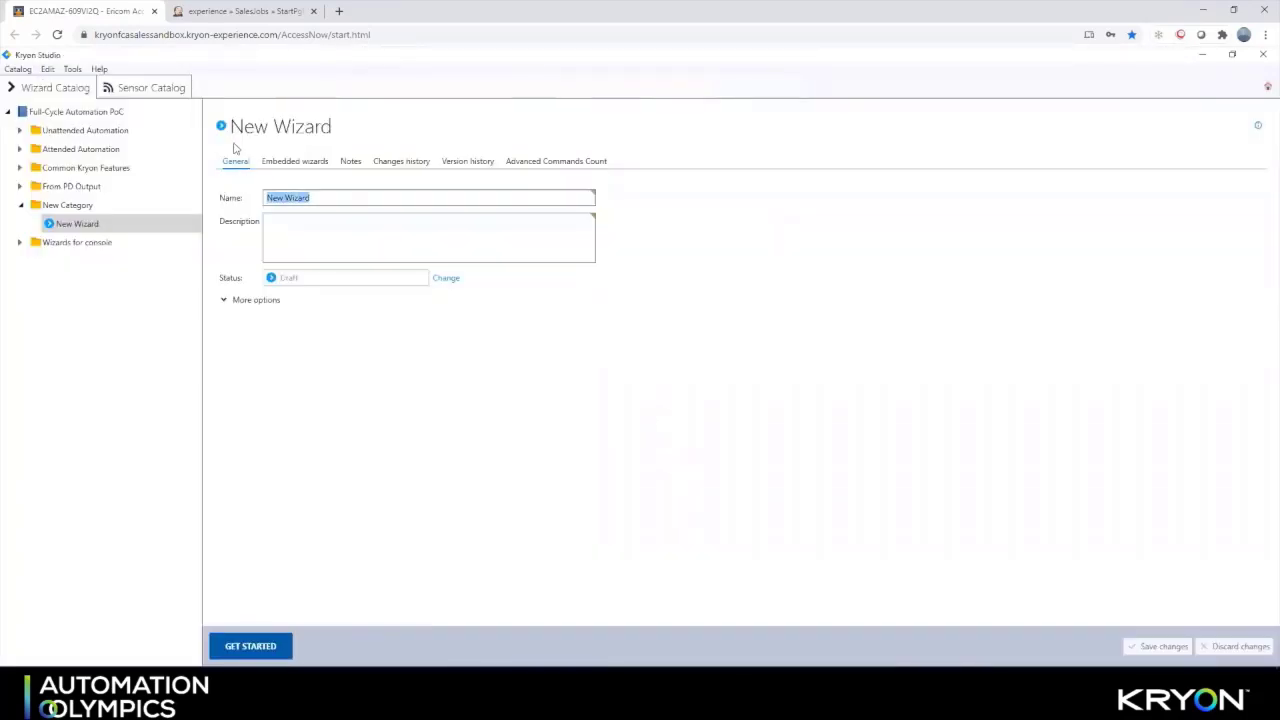
# Name the wizard 'Record Case Creation', open it in the Wizard Editor, and start recording
pyautogui.write('Record')
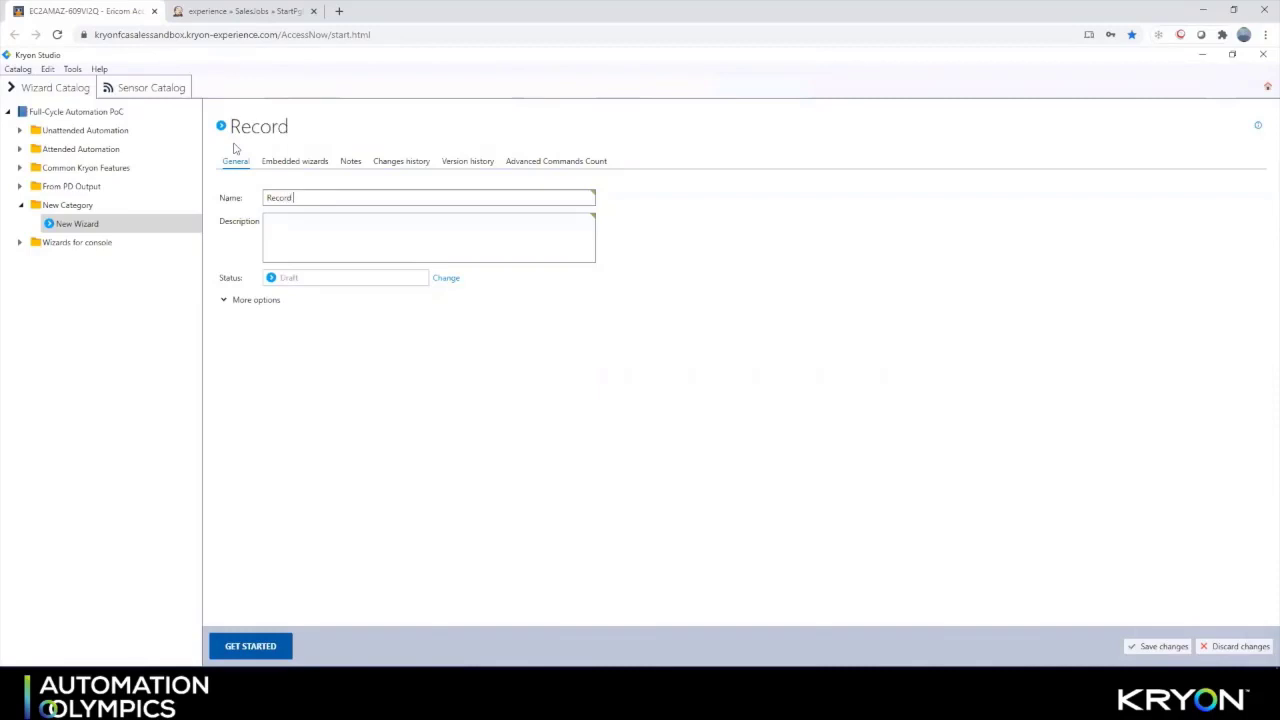
pyautogui.write(' Case  Crea')
pyautogui.press('BackSpace')
pyautogui.press('BackSpace')
pyautogui.write('ea')
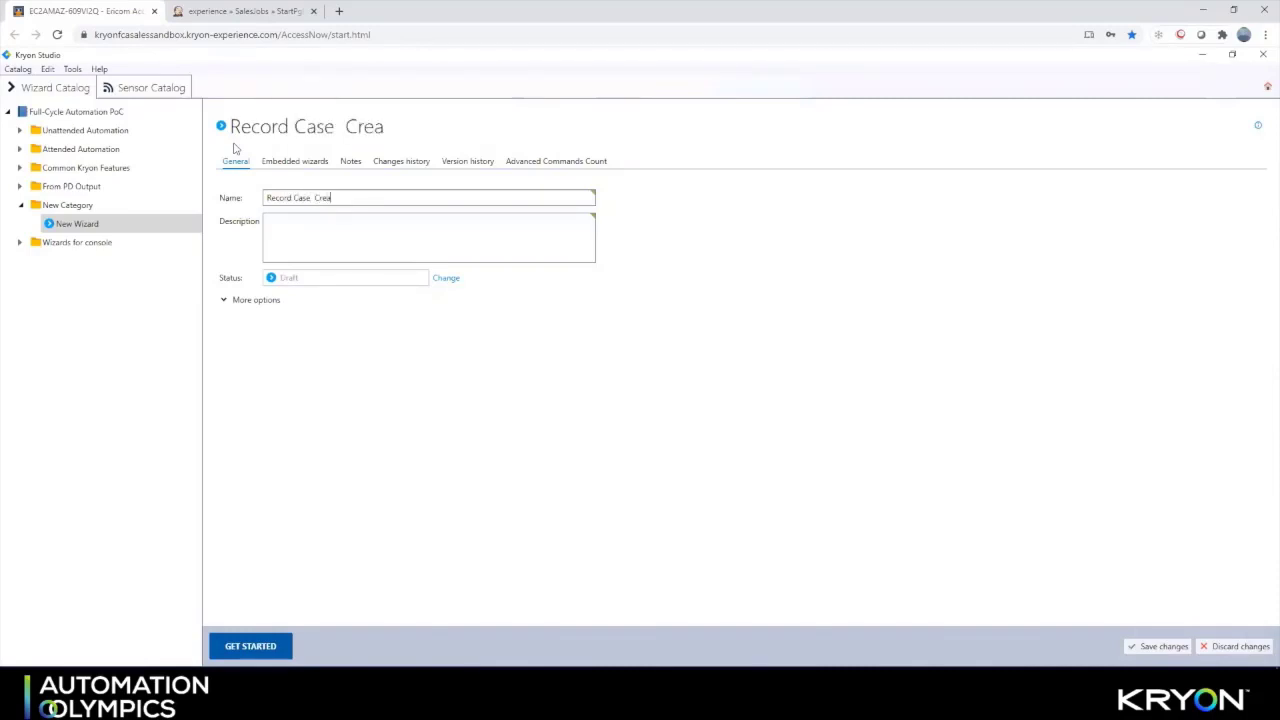
pyautogui.write('tion')
pyautogui.click(257, 646)
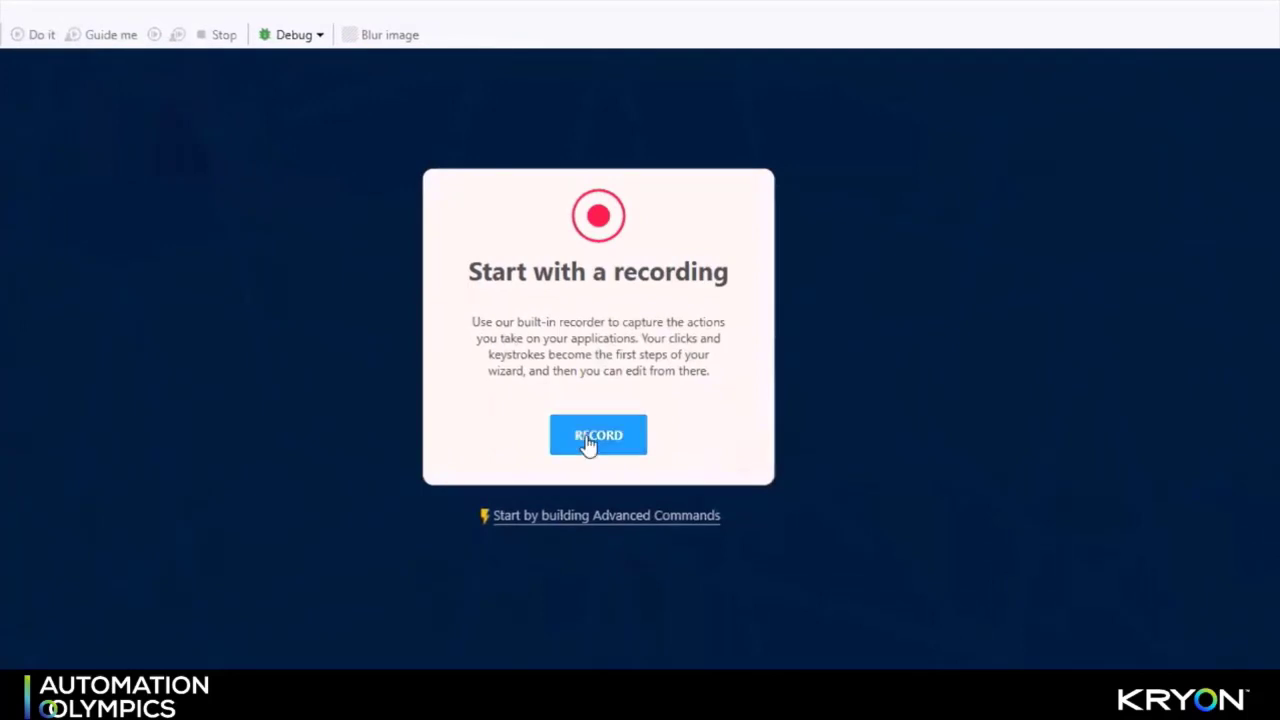
pyautogui.click(590, 438)
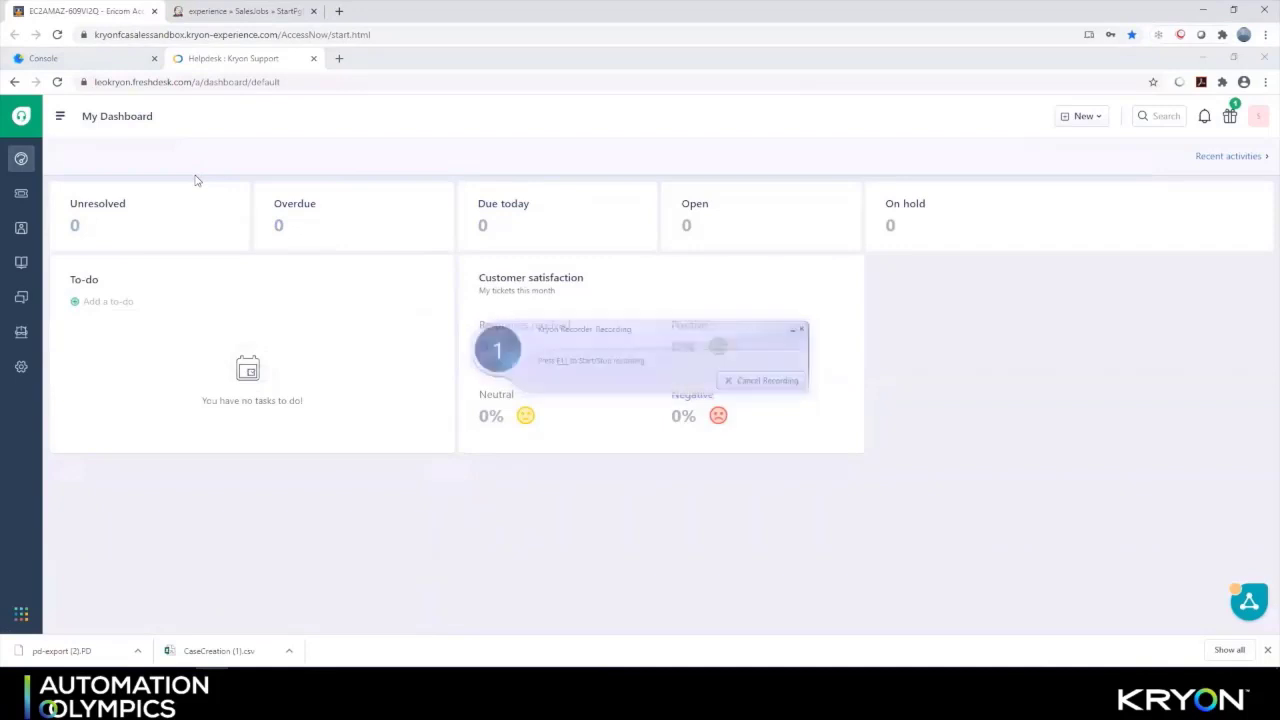
# Filter the unresolved tickets to Urgent priority with the Me agent filter removed
pyautogui.click(112, 207)
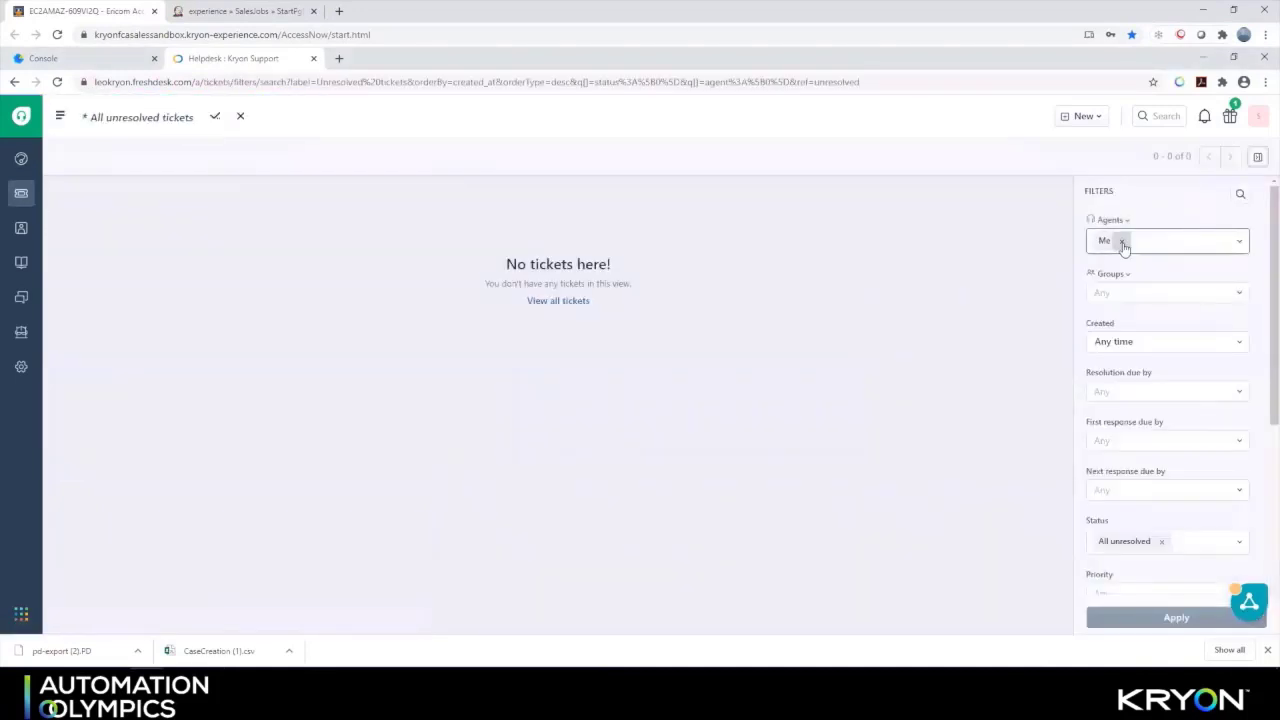
pyautogui.click(1161, 538)
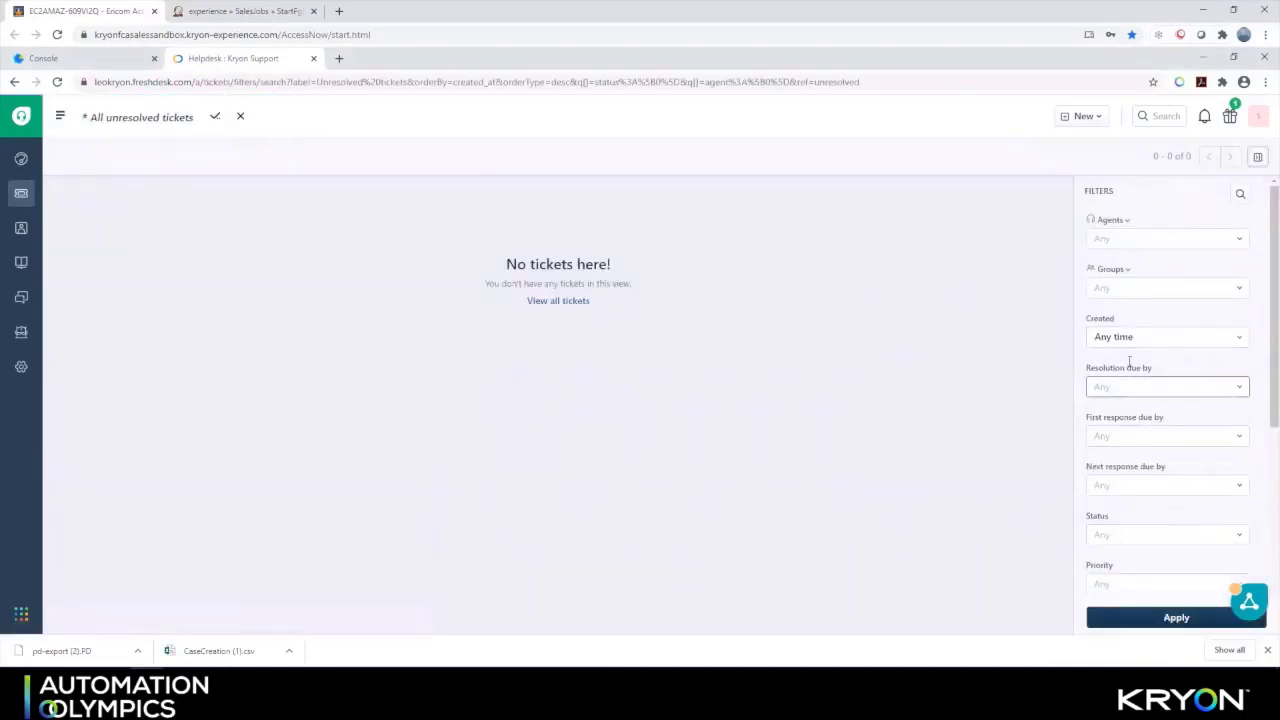
pyautogui.scroll(-3, 1155, 420)
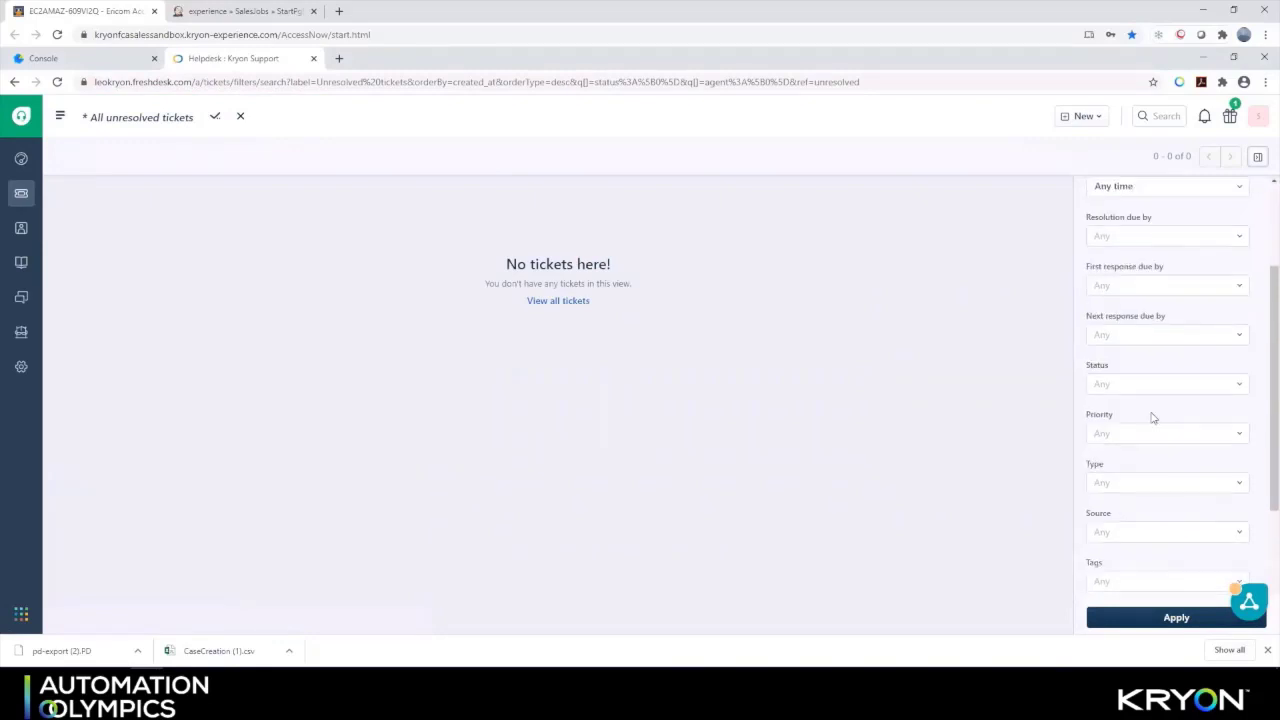
pyautogui.click(1120, 436)
pyautogui.click(1120, 538)
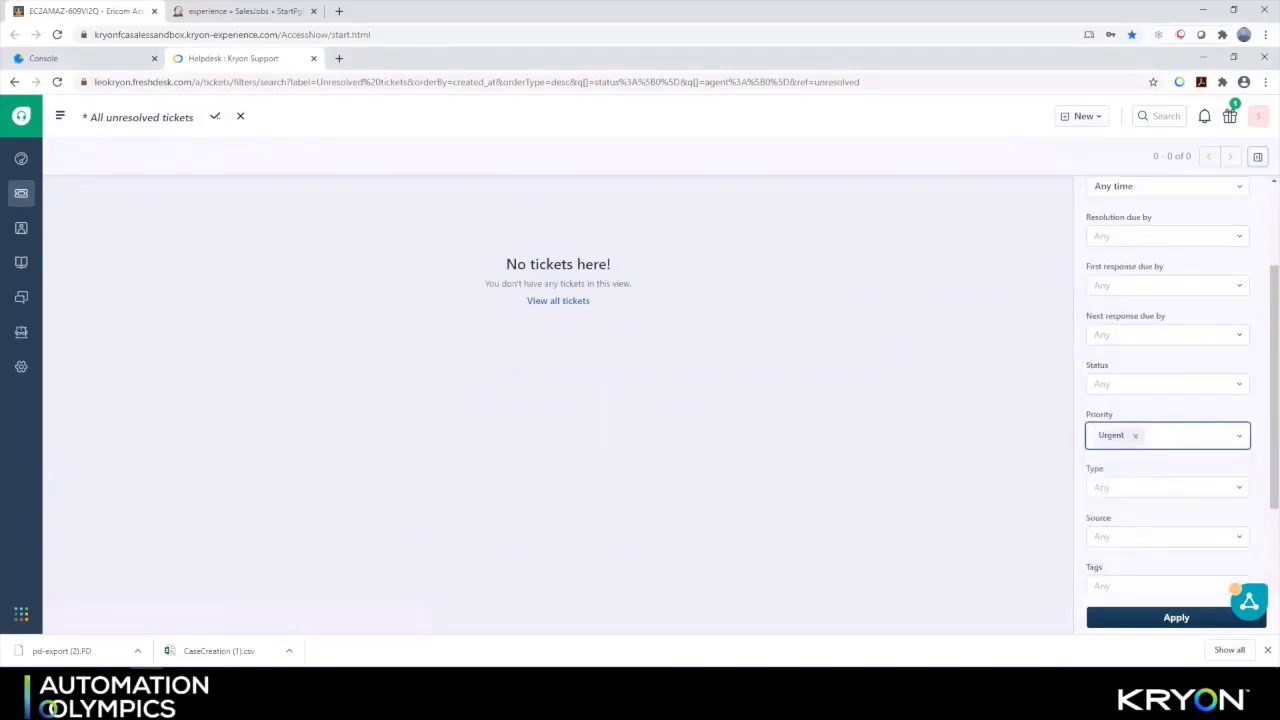
pyautogui.click(1157, 619)
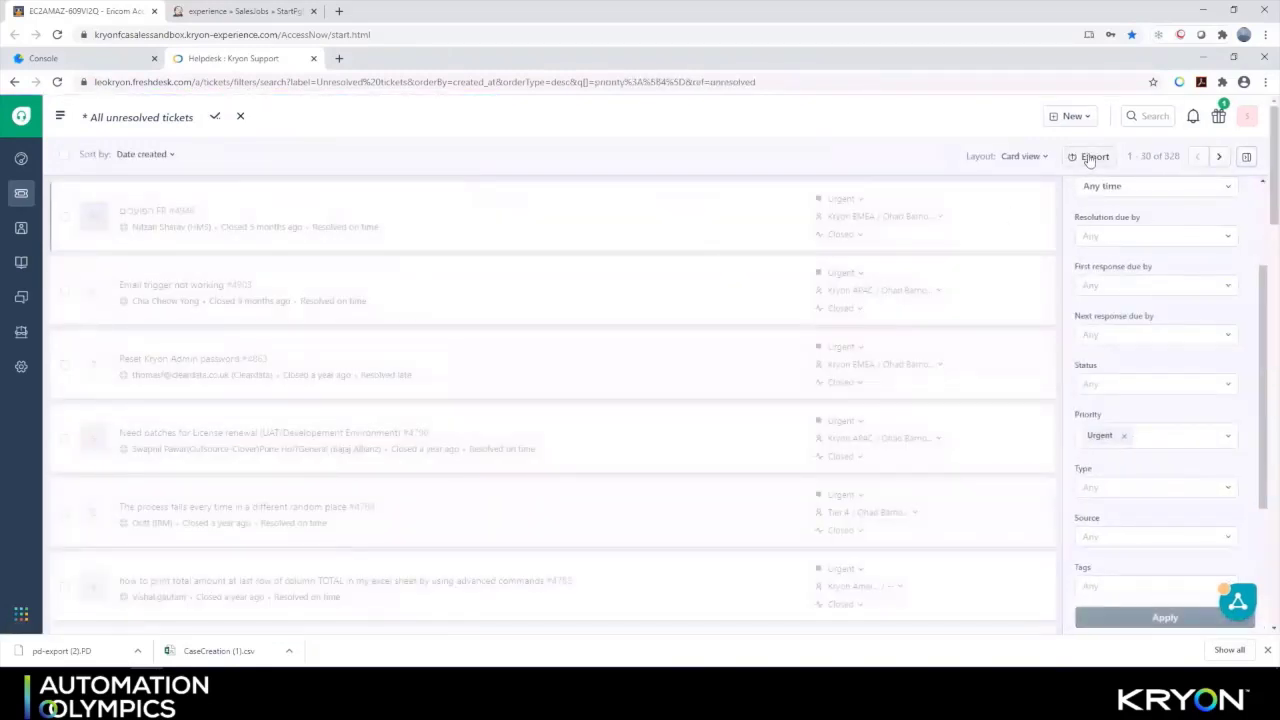
# Export the filtered tickets as an Excel file and open CaseCreation (1).csv
pyautogui.click(1090, 158)
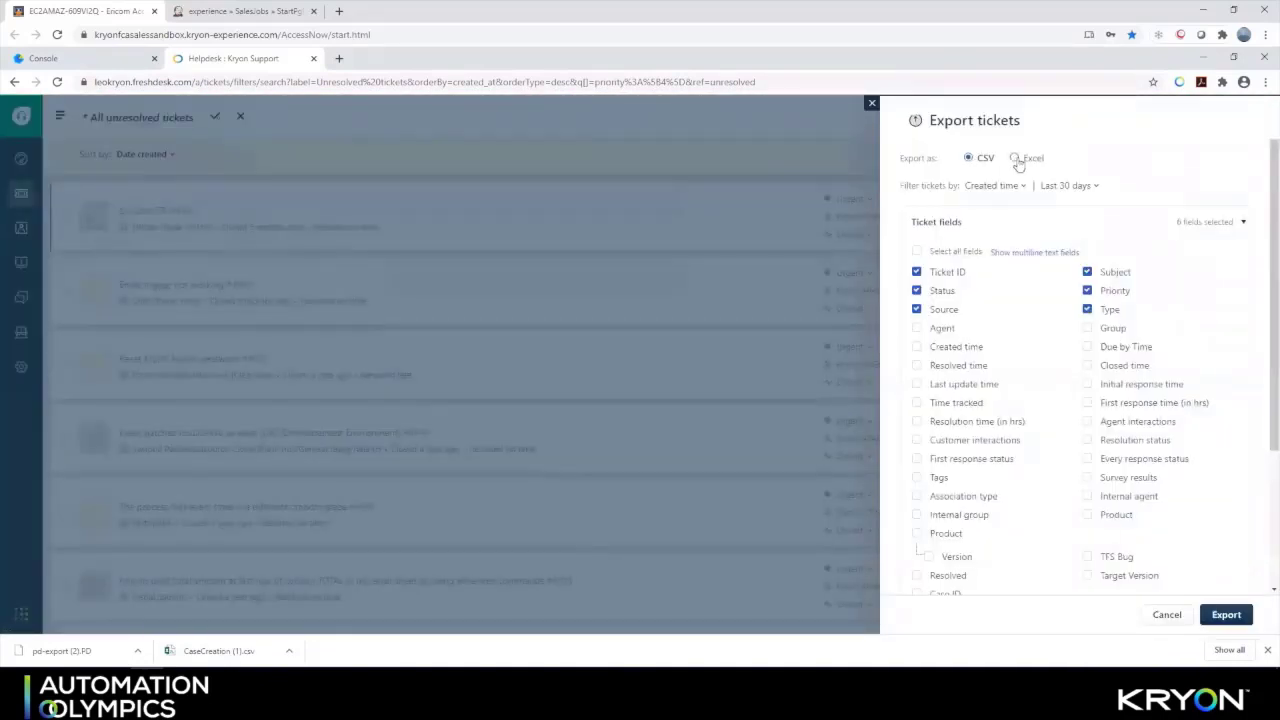
pyautogui.click(1018, 158)
pyautogui.click(1224, 615)
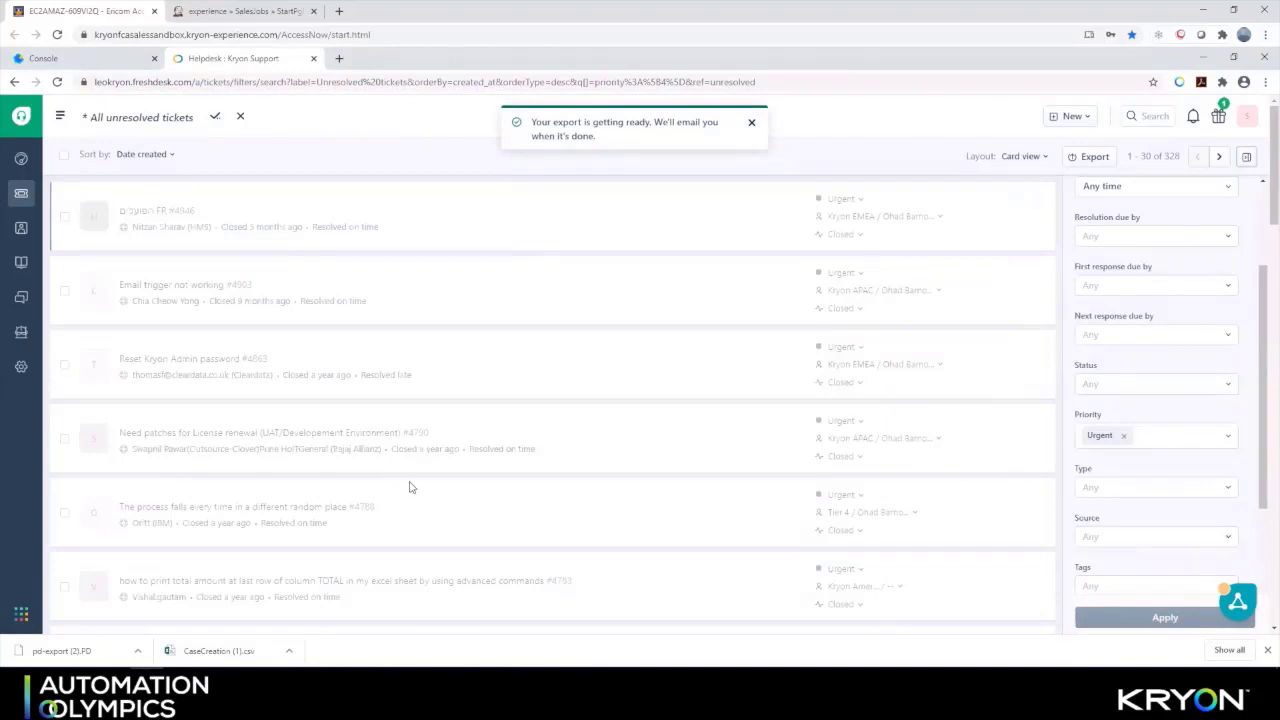
pyautogui.click(241, 655)
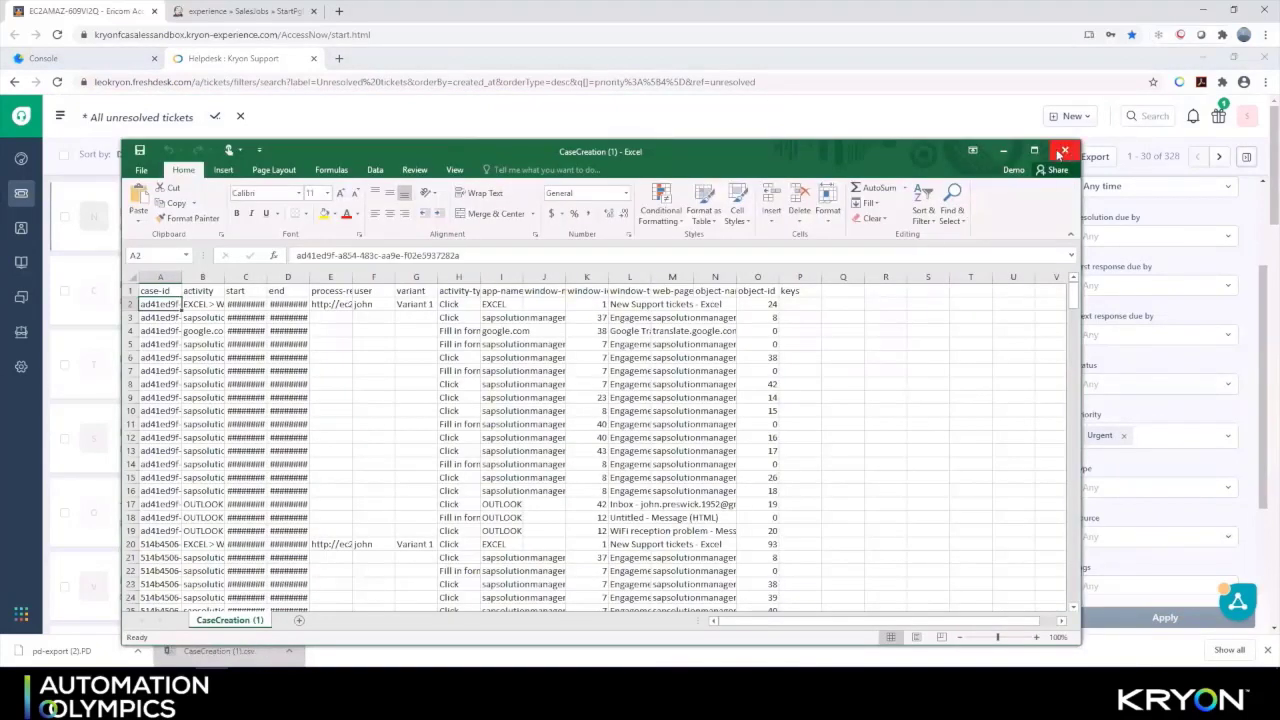
# Send the recipient an 'Urgent Cases' e-mail with the most recent file attached, then finish the recording
pyautogui.click(1065, 150)
pyautogui.click(50, 150)
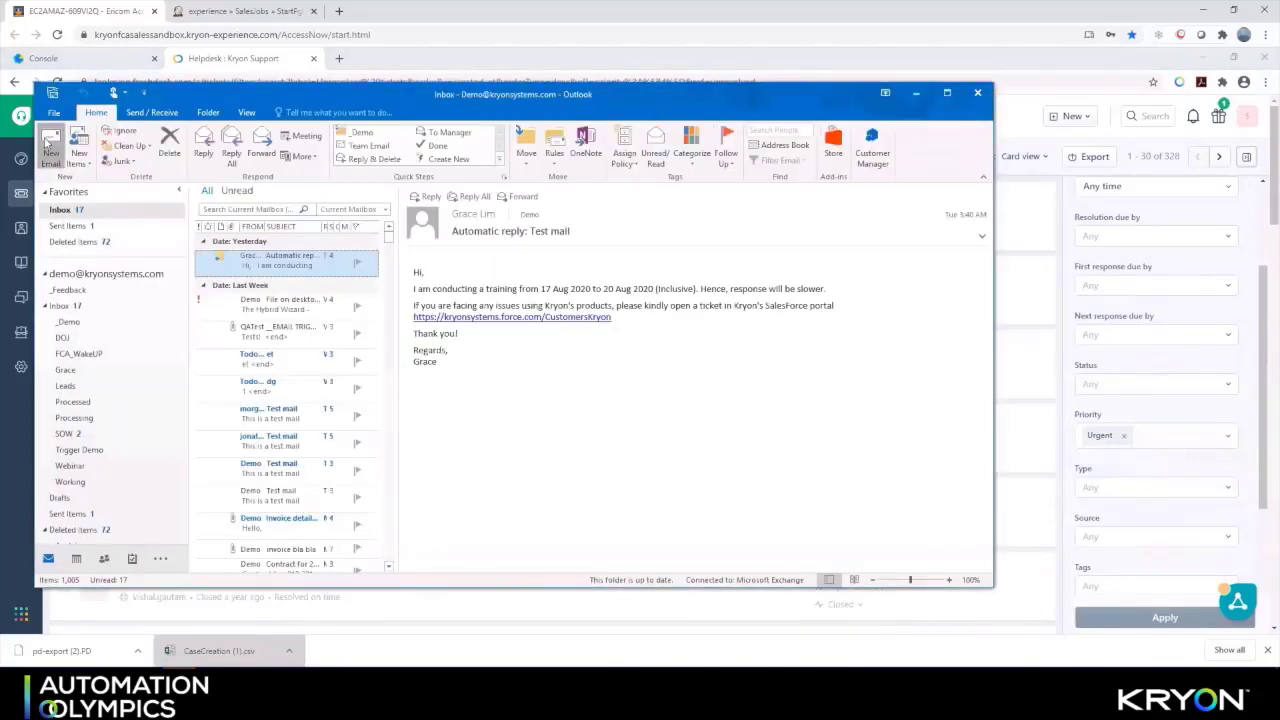
pyautogui.press('Tab')
pyautogui.press('Tab')
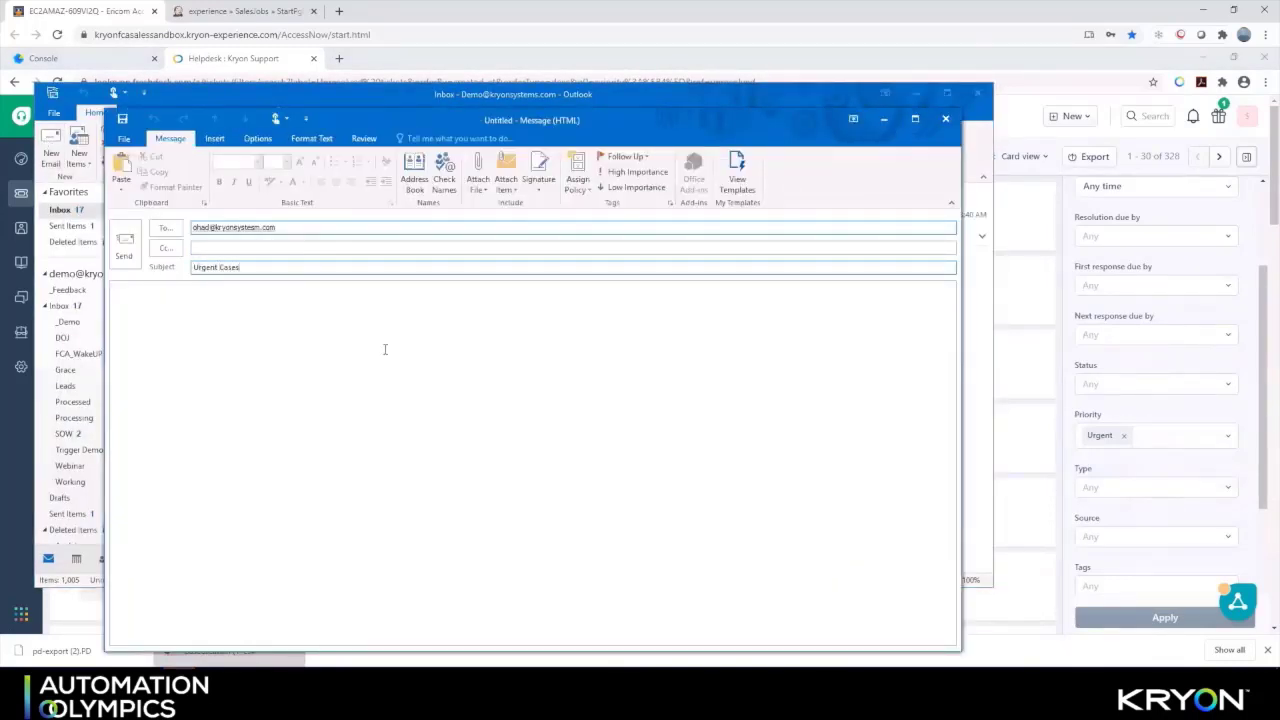
pyautogui.click(484, 174)
pyautogui.click(540, 225)
pyautogui.click(124, 245)
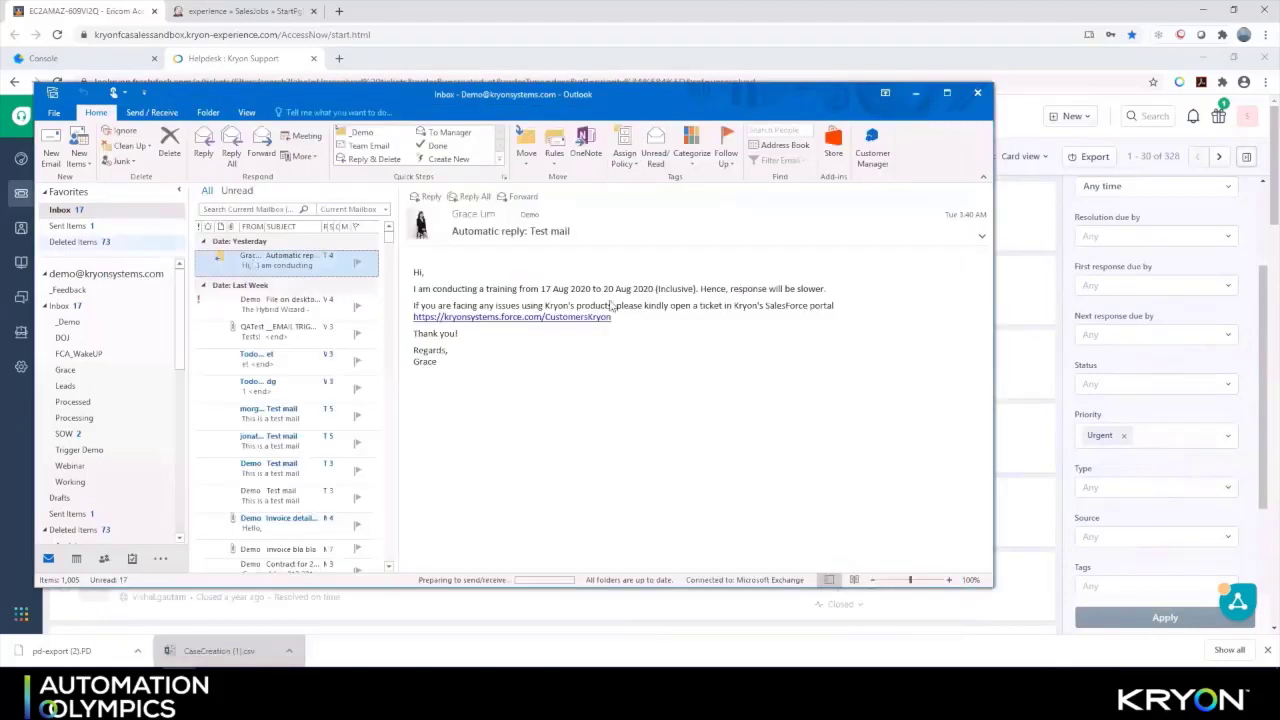
pyautogui.press('F11')
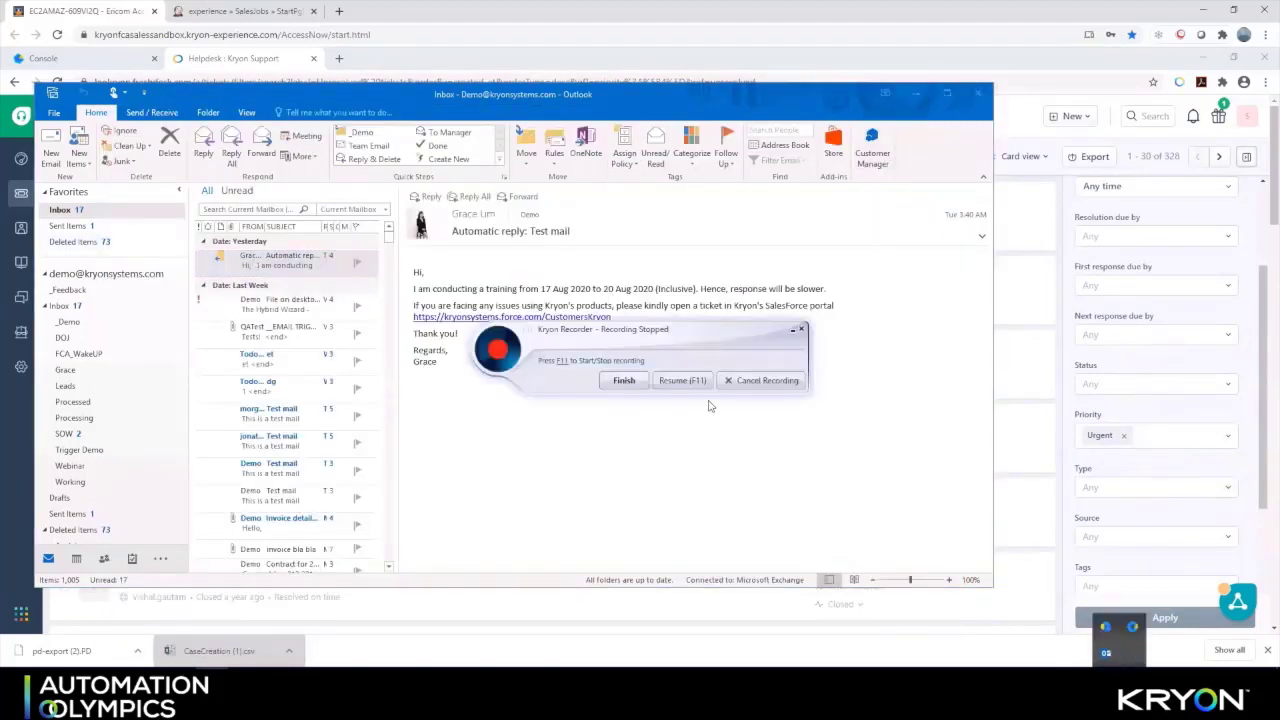
pyautogui.click(630, 384)
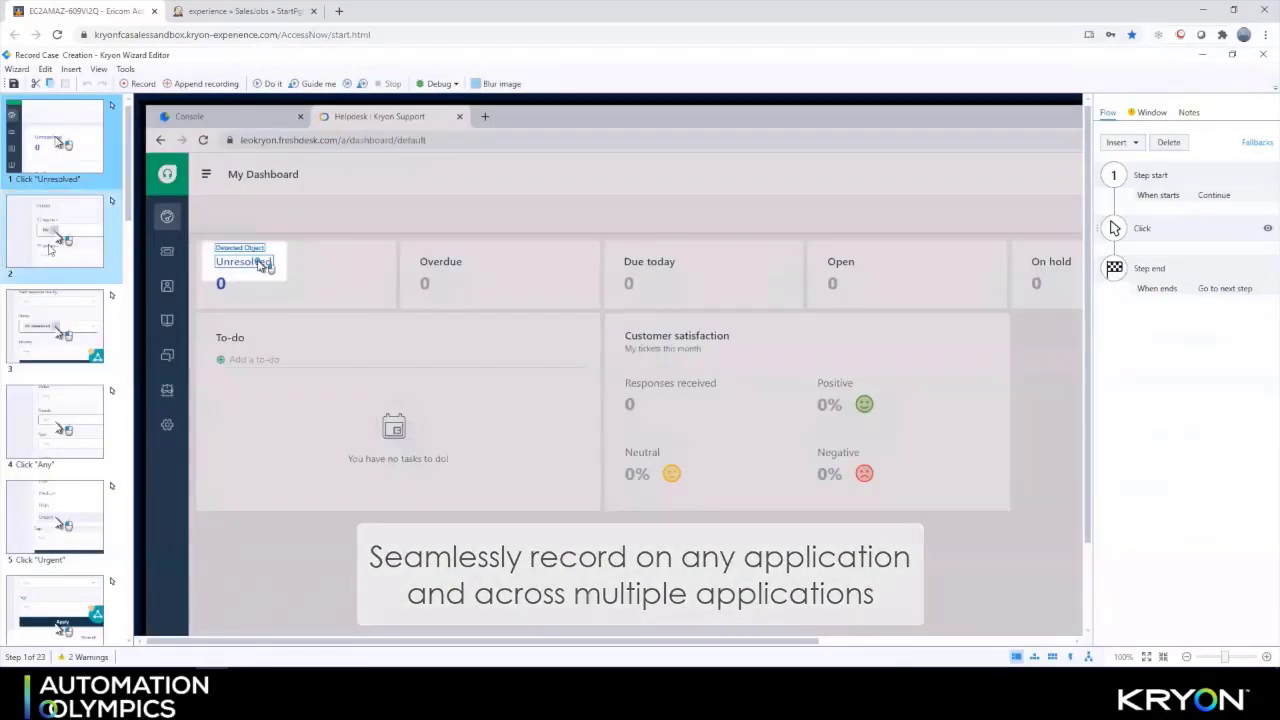
# Review recorded steps 2, 3, 4, 9 and 10, then replay the wizard with Do it
pyautogui.click(49, 249)
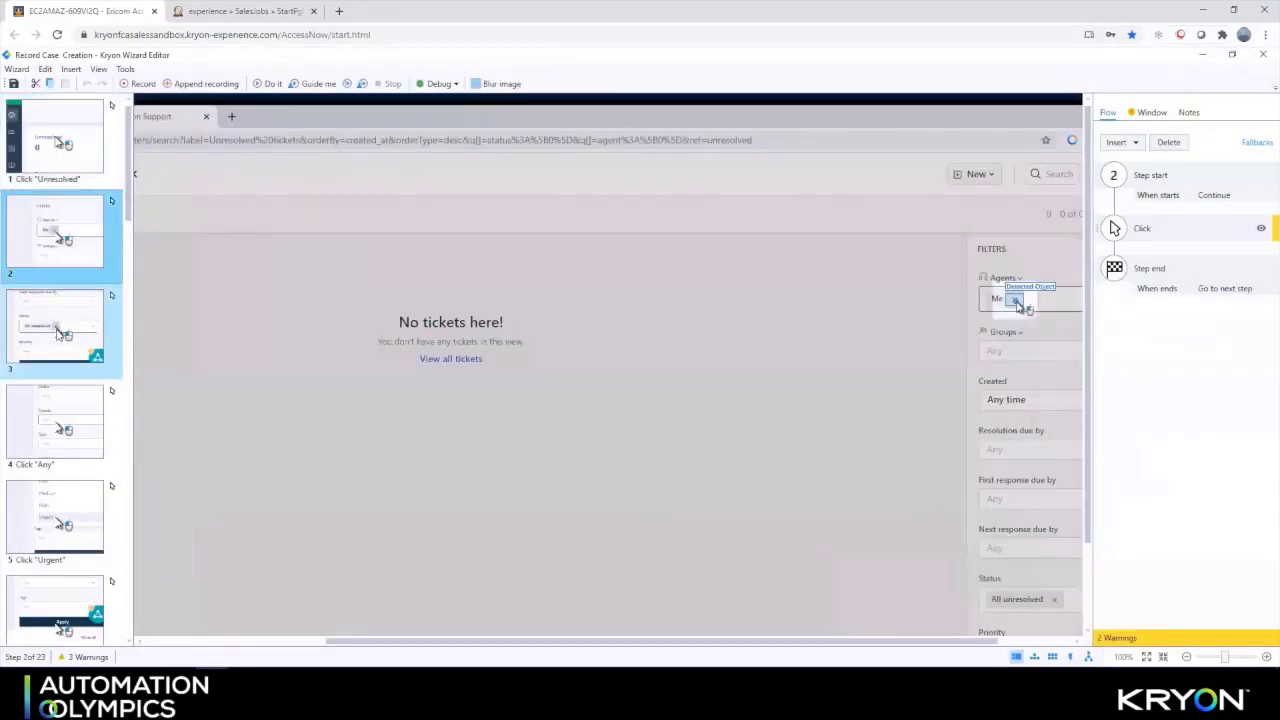
pyautogui.click(60, 340)
pyautogui.click(77, 432)
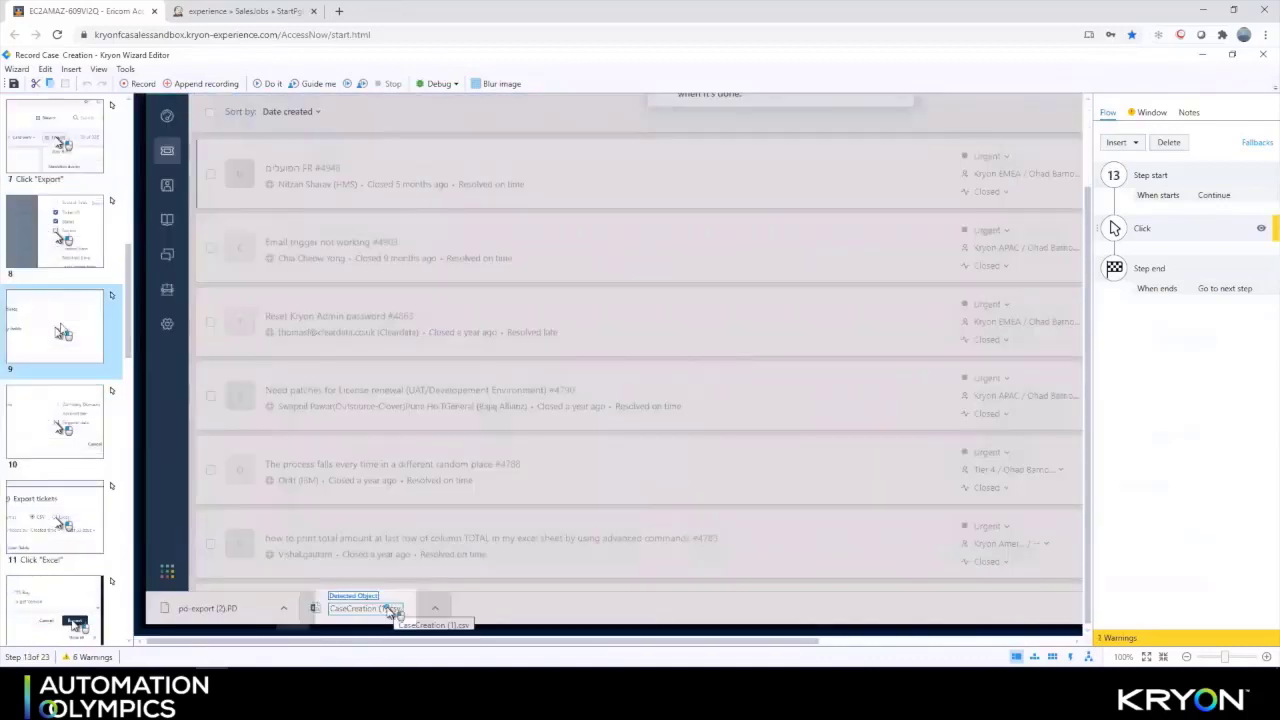
pyautogui.click(60, 330)
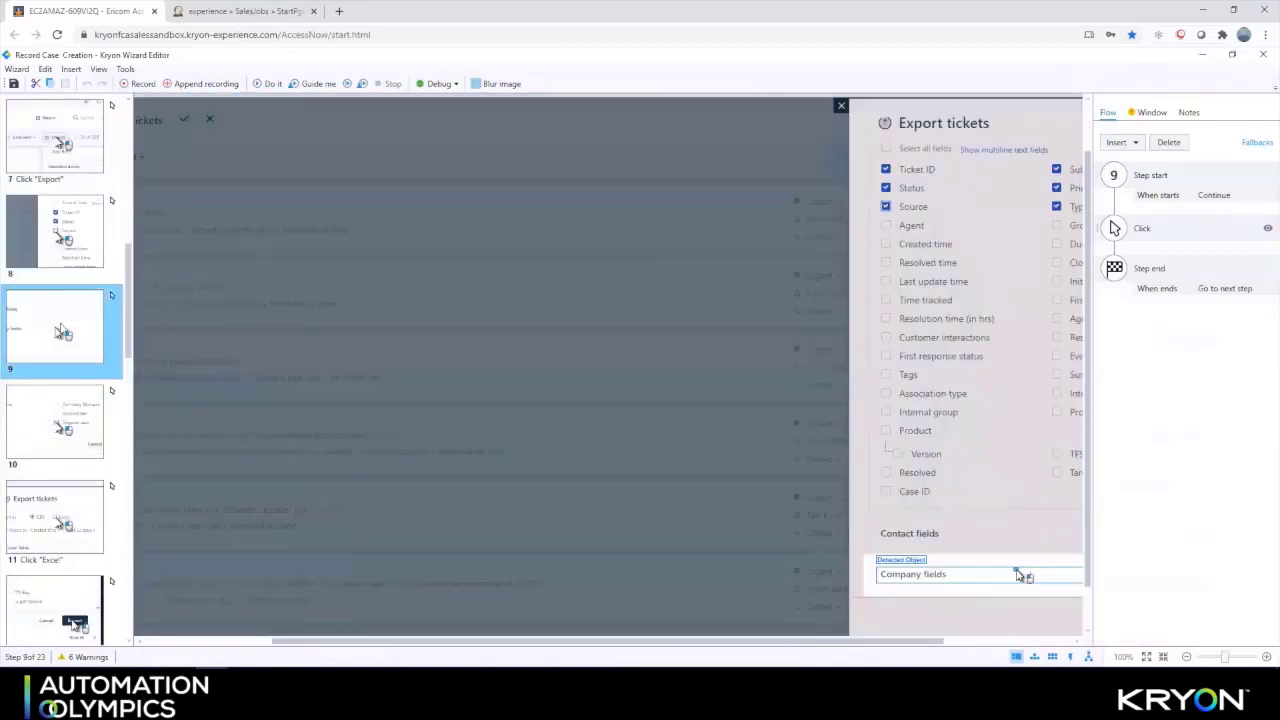
pyautogui.click(45, 420)
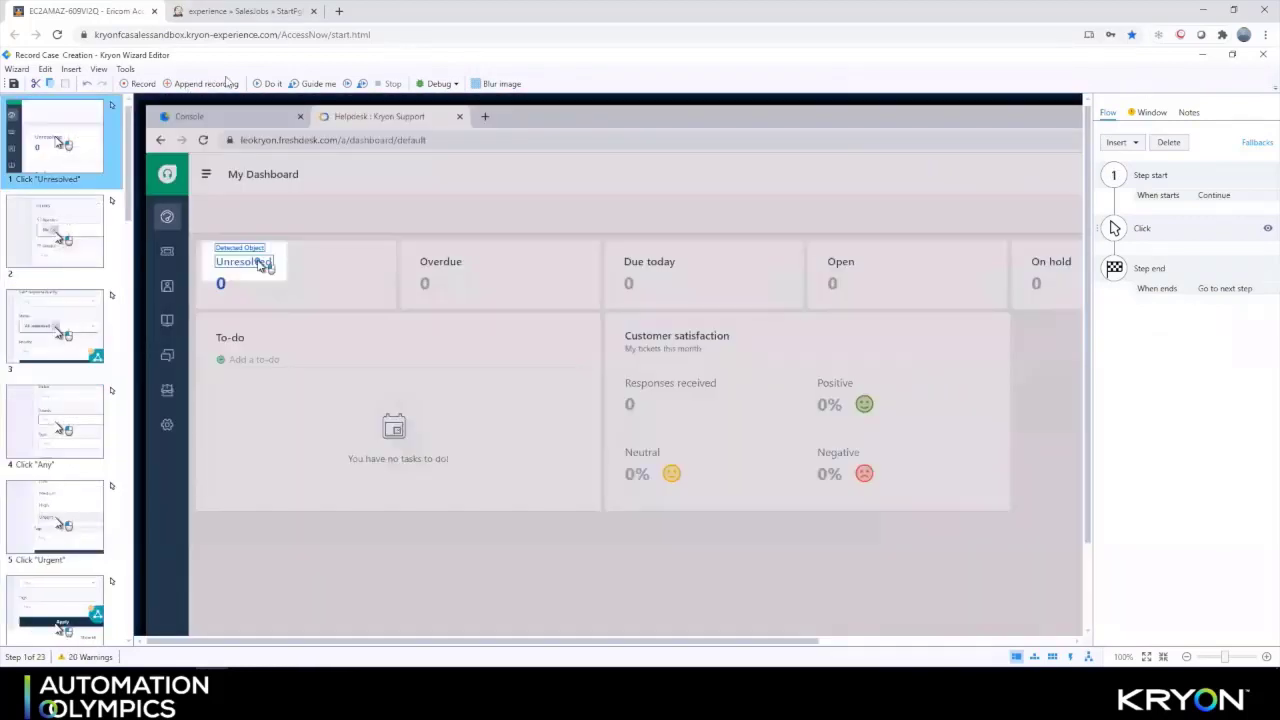
pyautogui.click(268, 83)
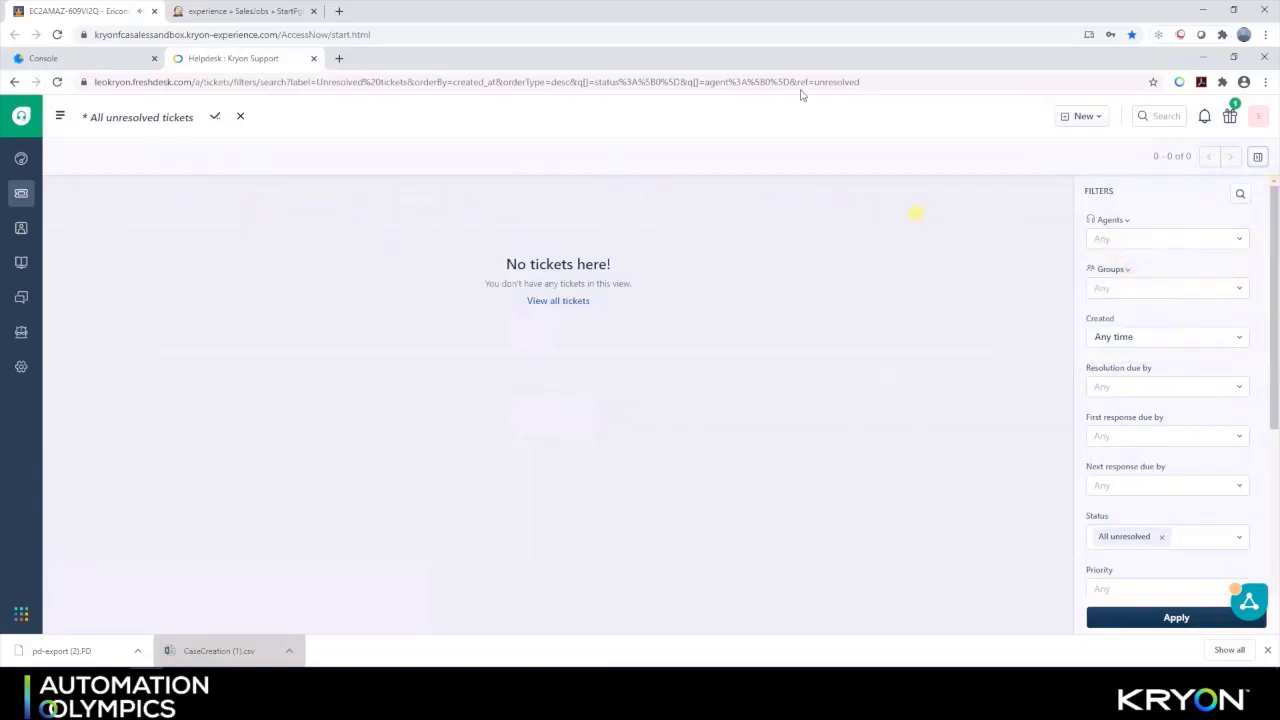
# Open the Agents filter dropdown while the replay runs
pyautogui.click(1139, 241)
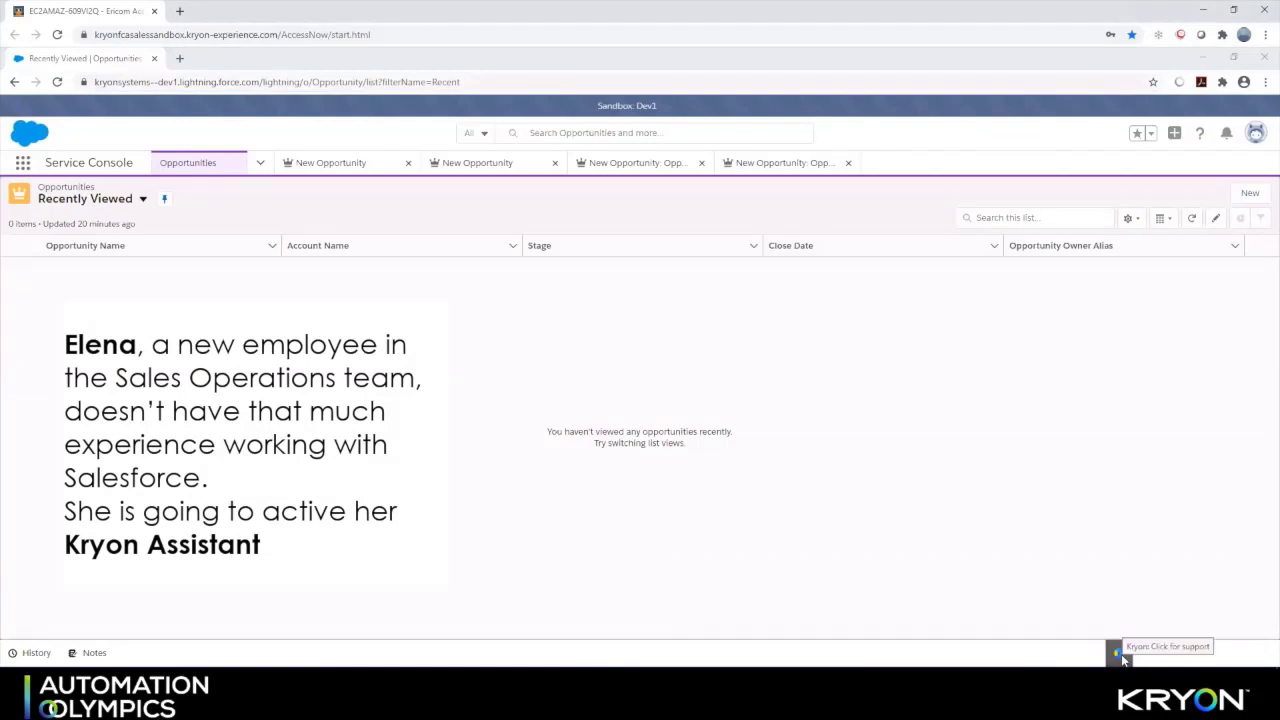
# Search the Kryon Assistant for 'create' and run Create New Opportunity in Guide Me mode
pyautogui.click(1119, 653)
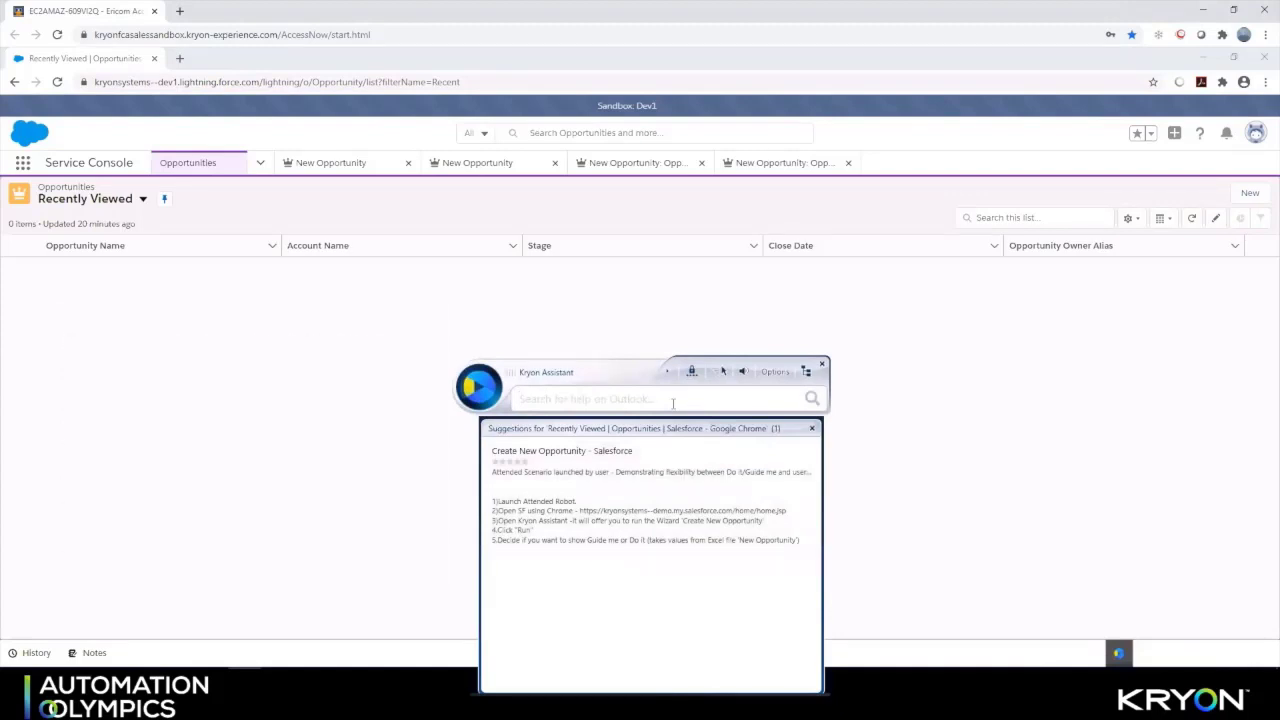
pyautogui.write('c')
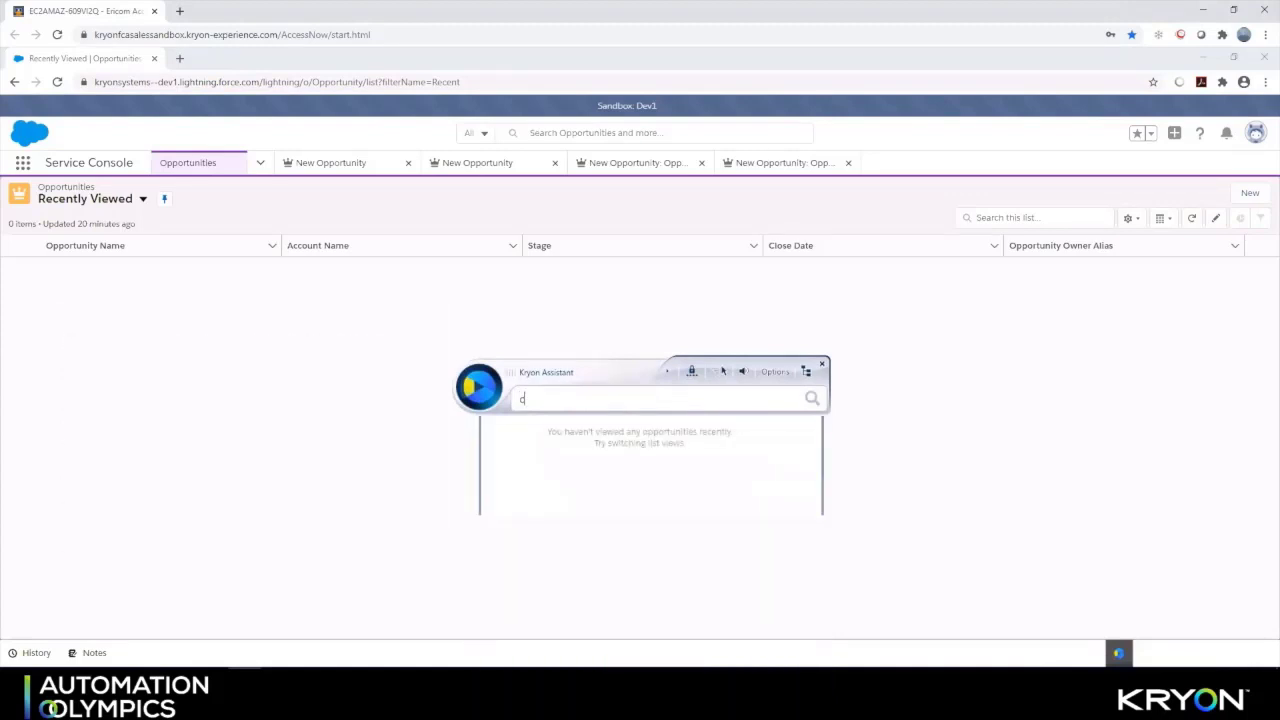
pyautogui.write('re')
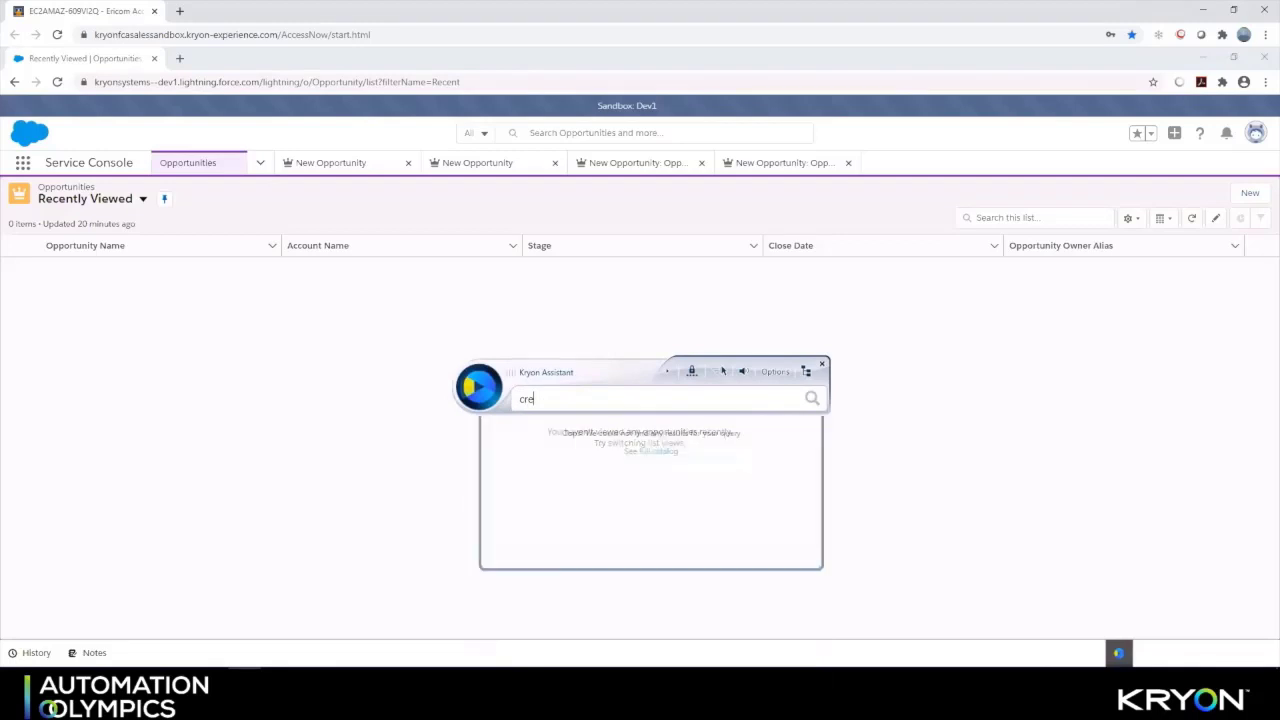
pyautogui.write('ate')
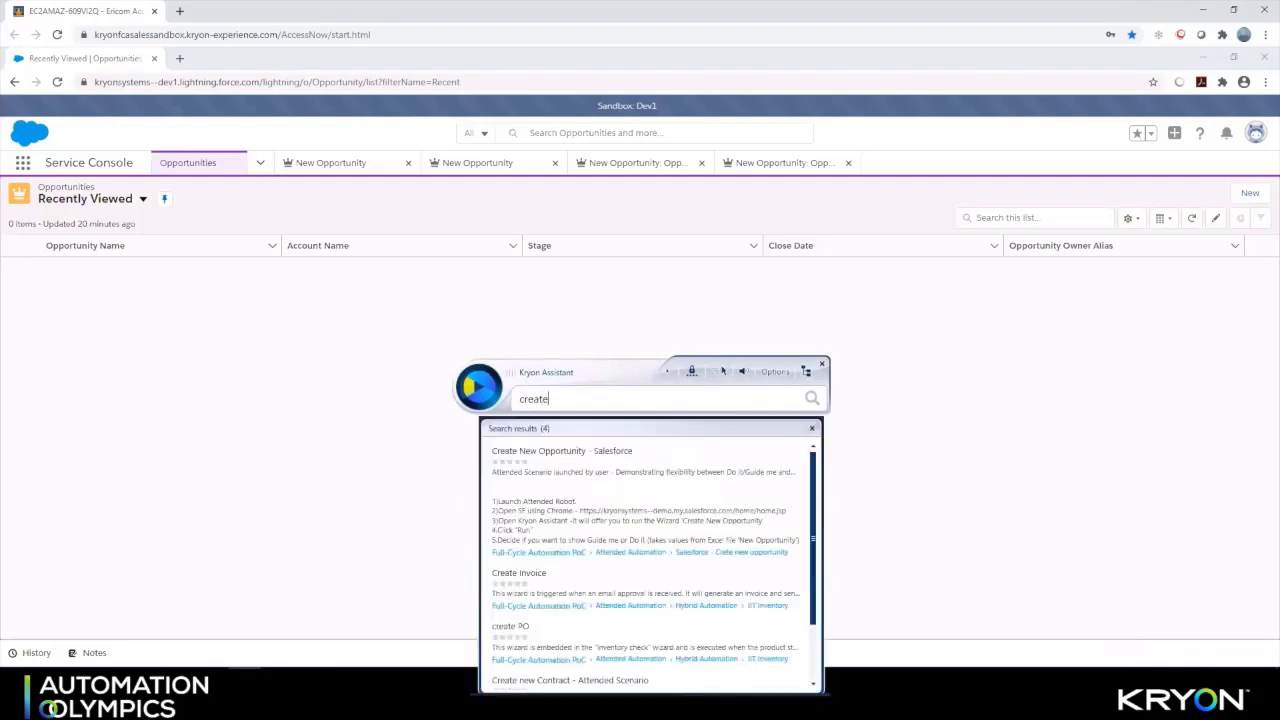
pyautogui.moveTo(694, 510)
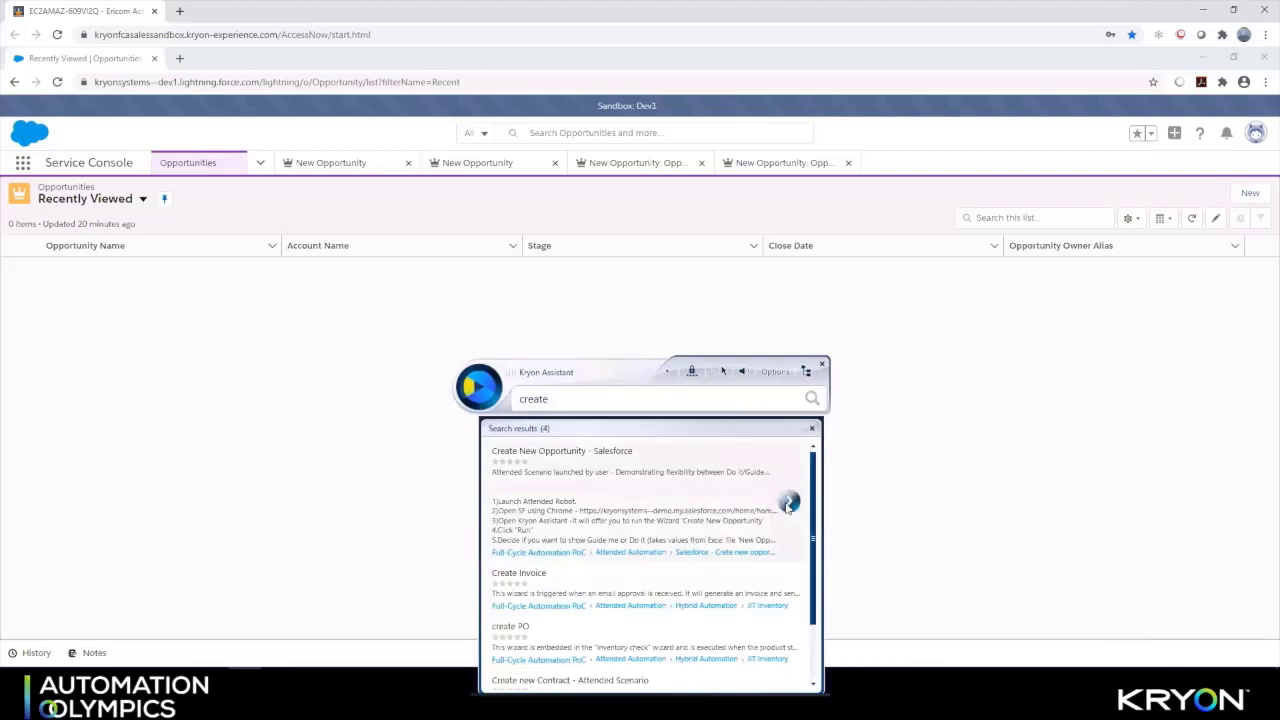
pyautogui.click(789, 501)
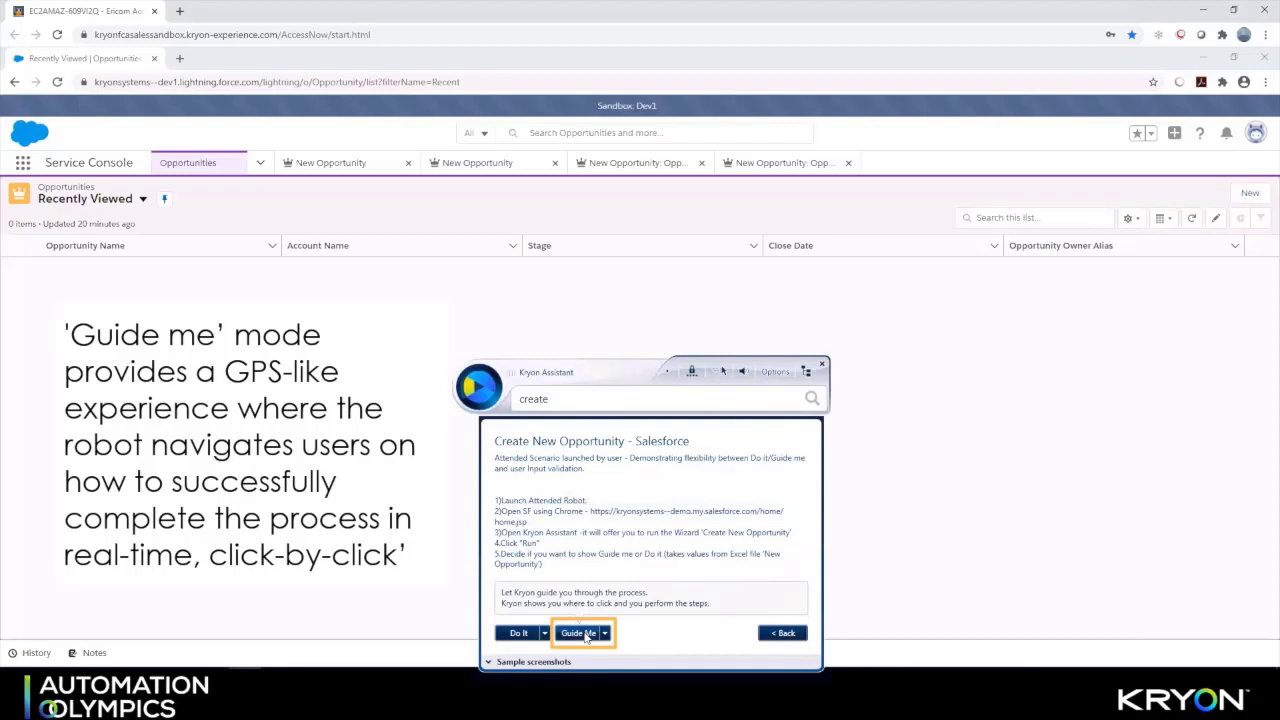
pyautogui.click(586, 637)
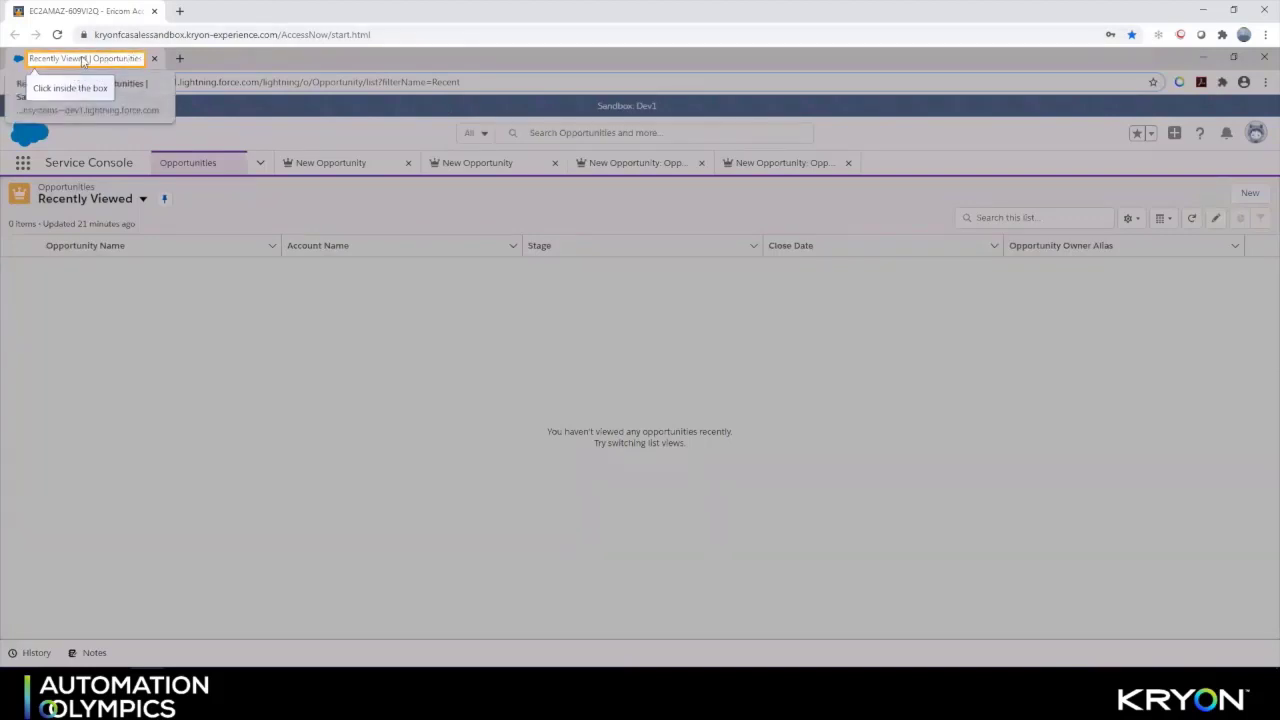
# In the guided wizard, enter opportunity name FCA and pick Kryon as the account
pyautogui.click(83, 61)
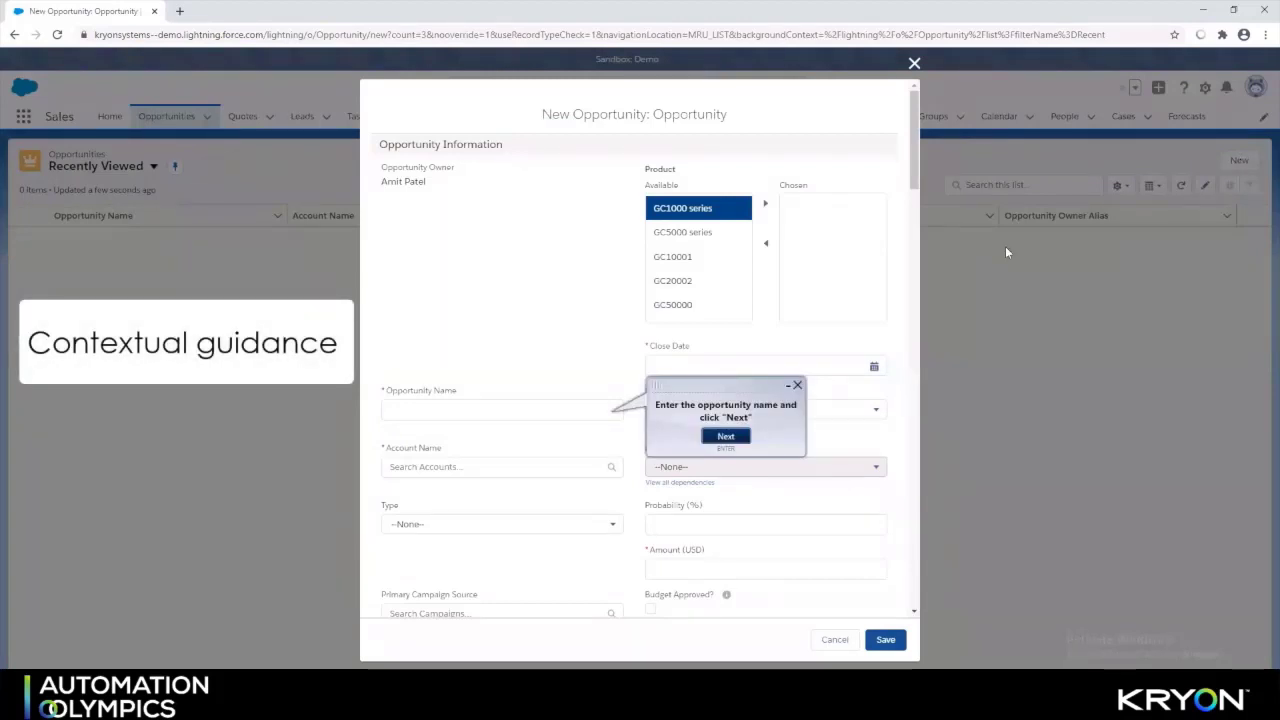
pyautogui.click(481, 412)
pyautogui.write('FCA')
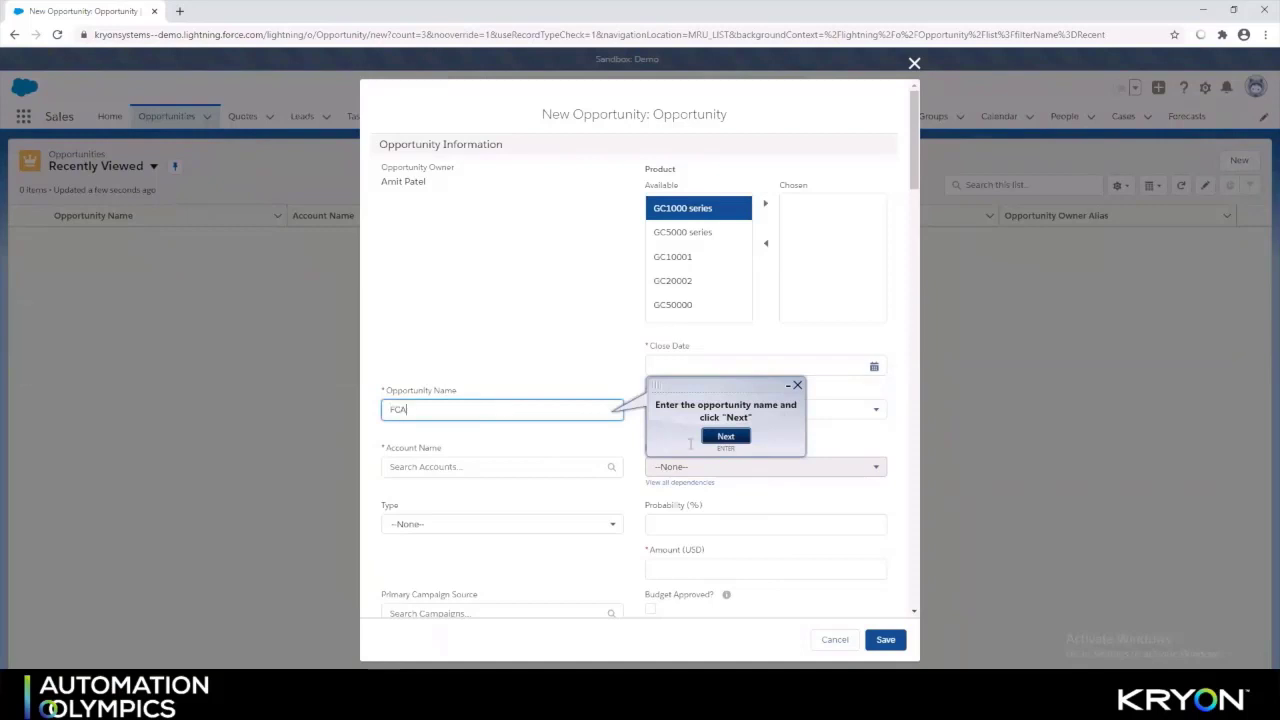
pyautogui.click(728, 438)
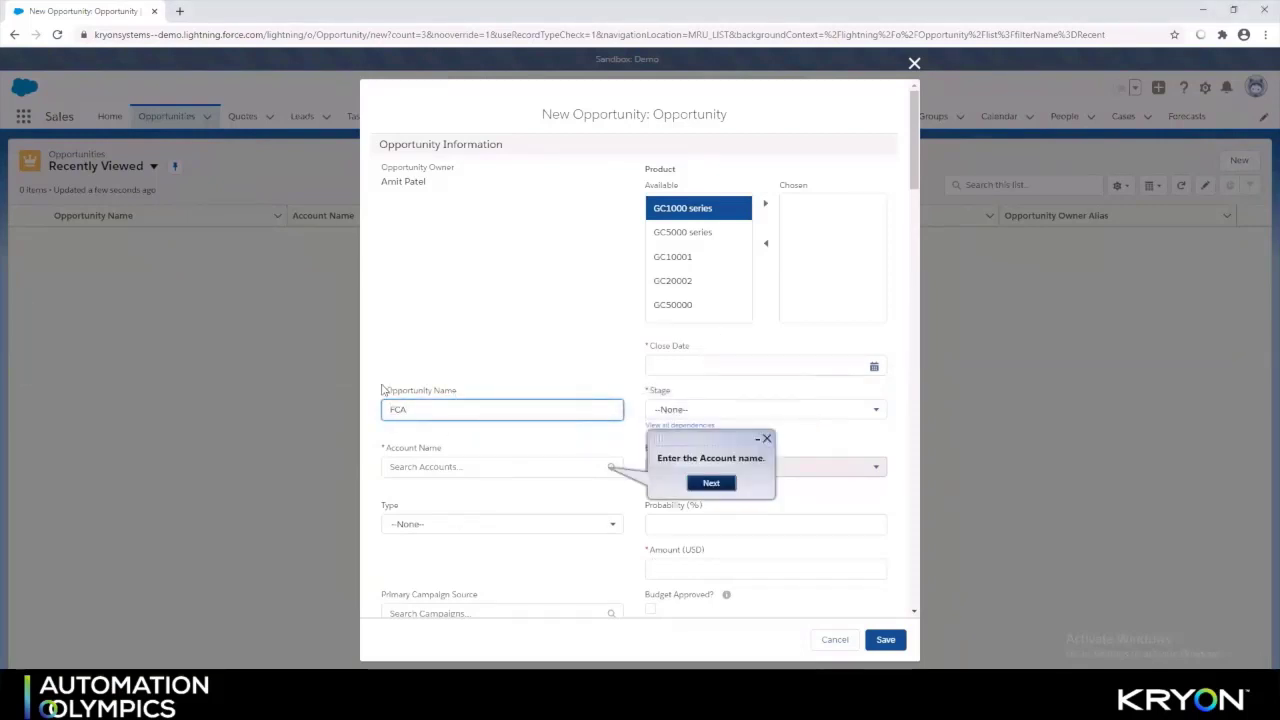
pyautogui.click(548, 466)
pyautogui.write('Kr')
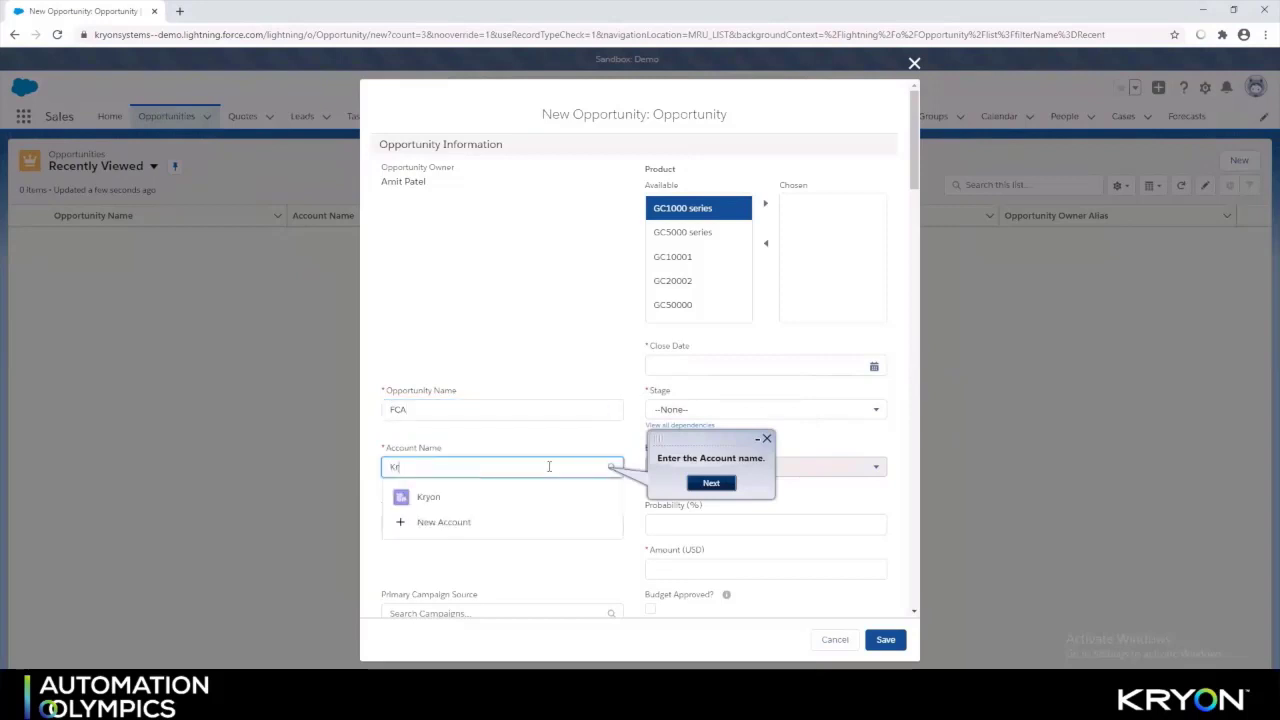
pyautogui.click(467, 522)
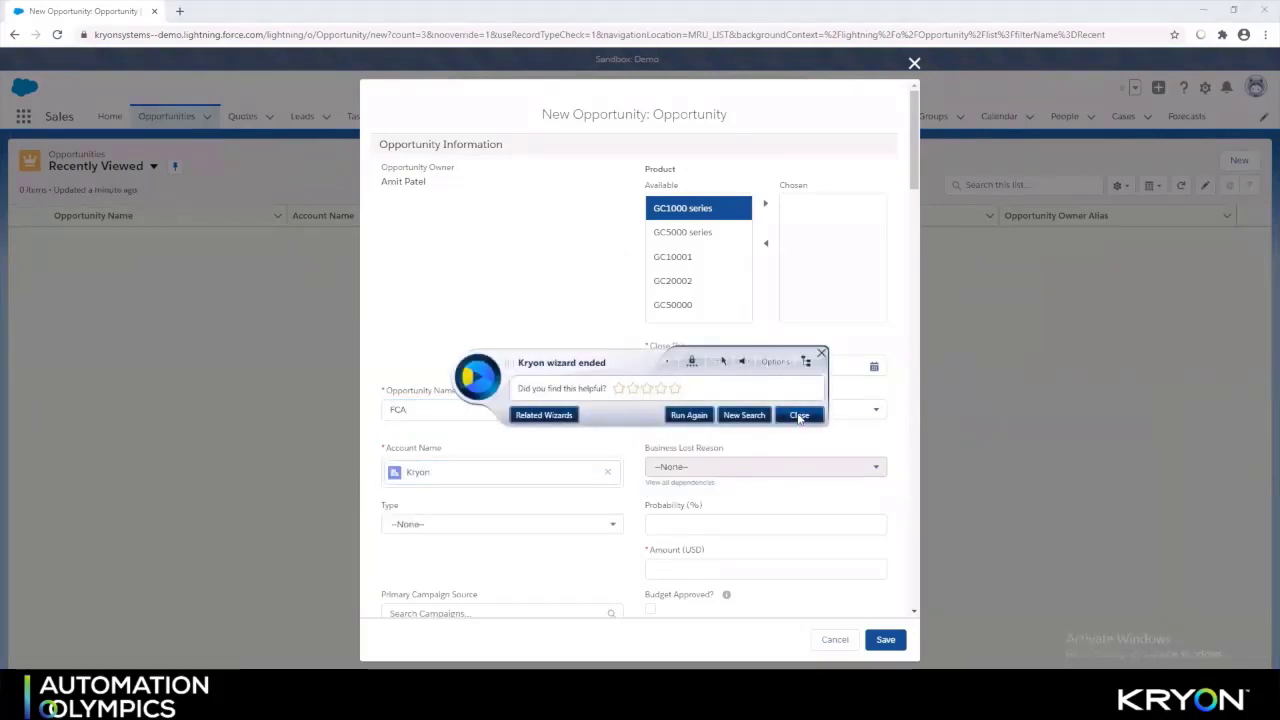
# Close the wizard, cancel the draft opportunity, and return to the Sales Home page
pyautogui.click(800, 416)
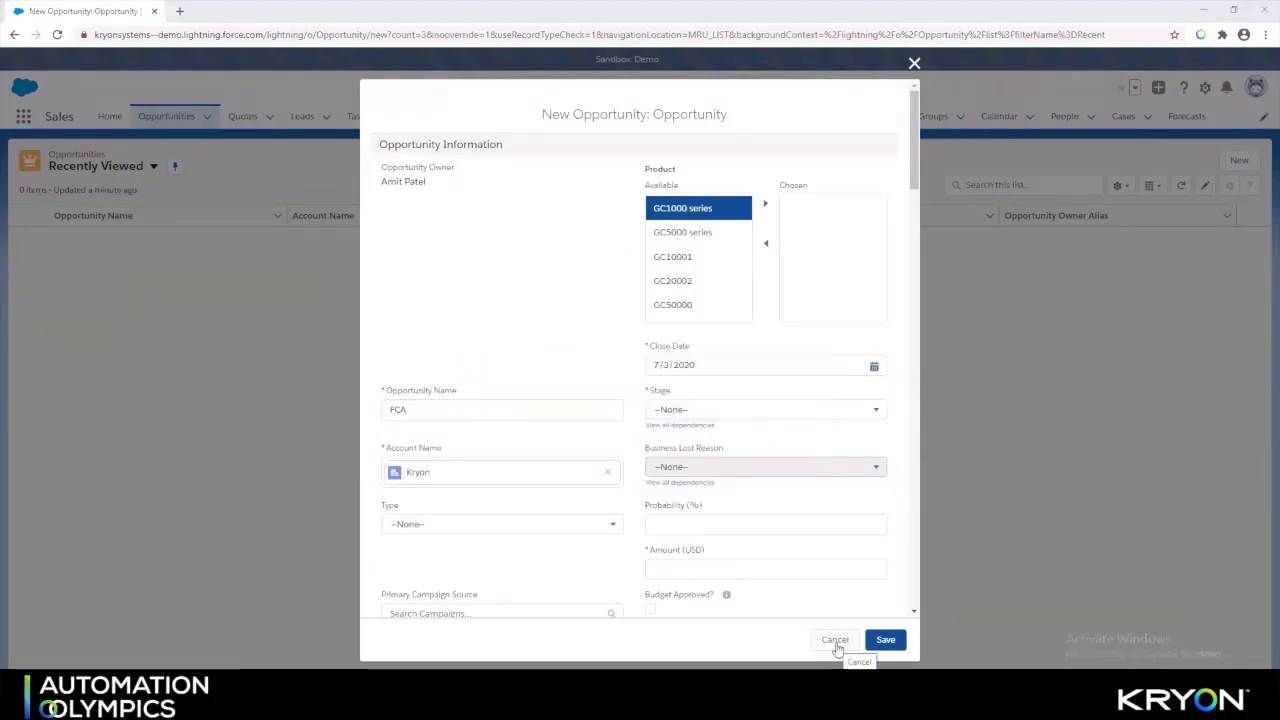
pyautogui.click(835, 639)
pyautogui.click(107, 122)
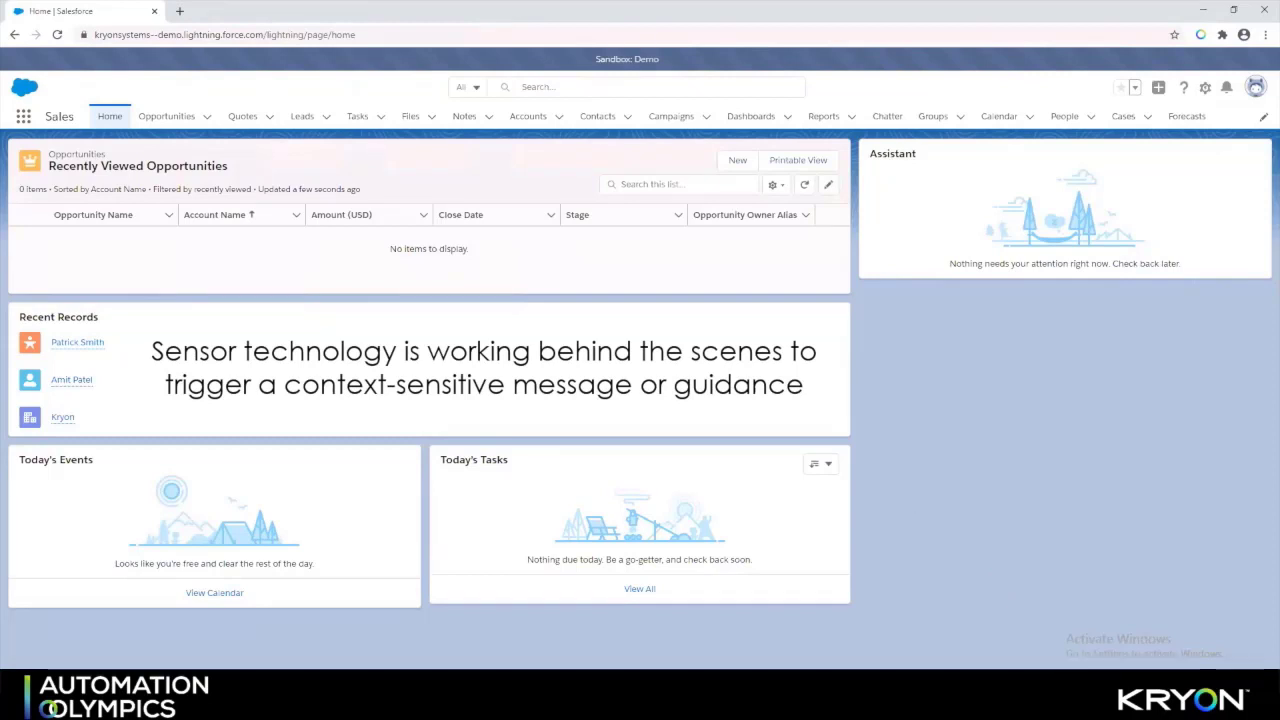
# From the Opportunities list, start a new opportunity named FCA for account Kryon
pyautogui.click(205, 118)
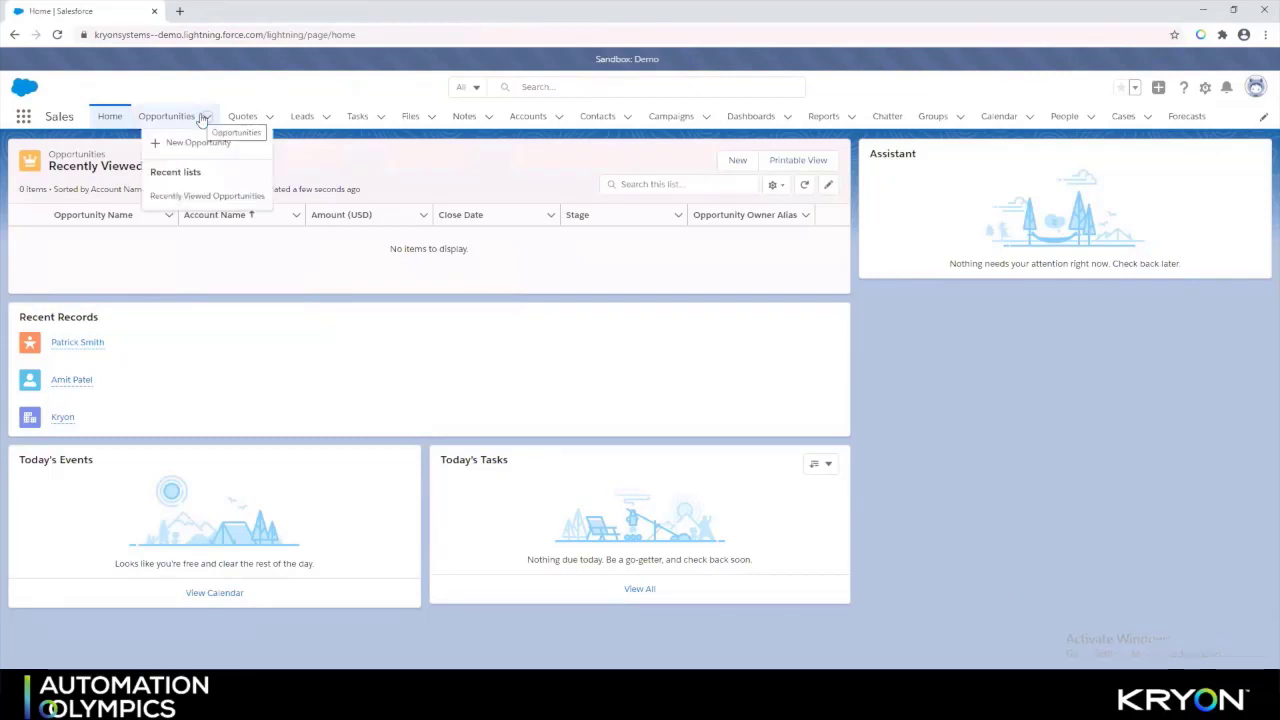
pyautogui.click(186, 120)
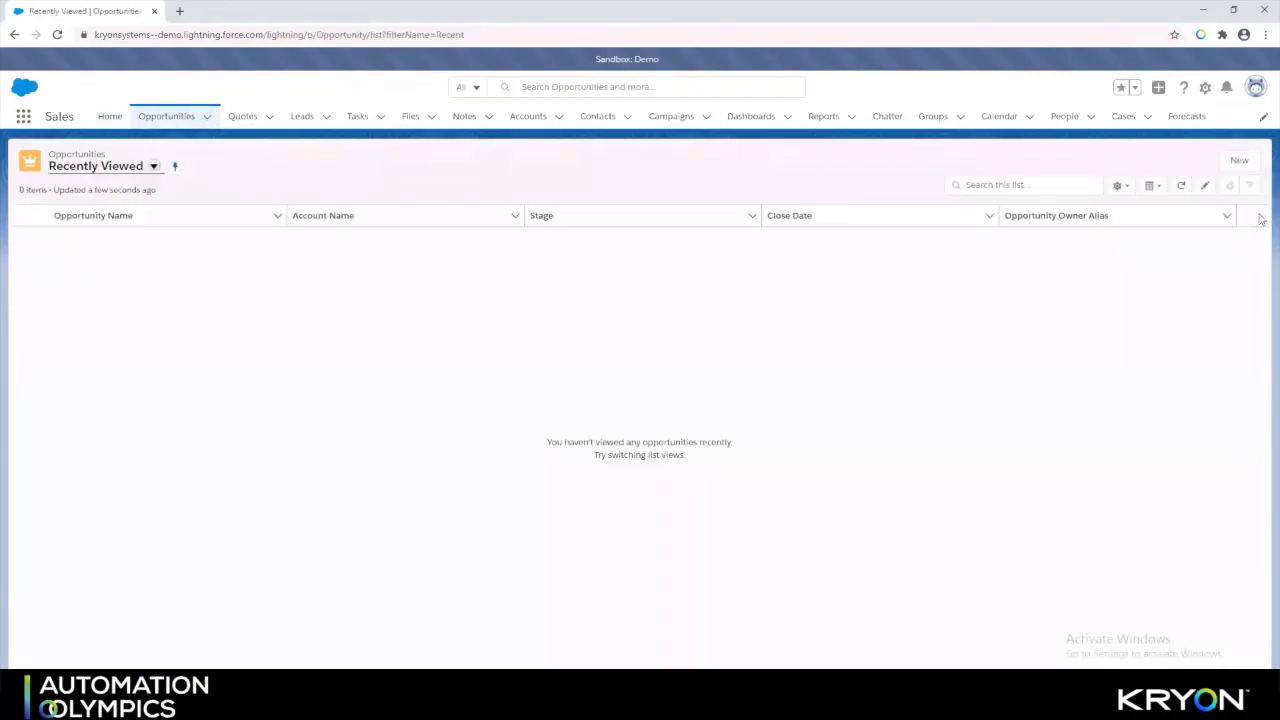
pyautogui.click(1240, 162)
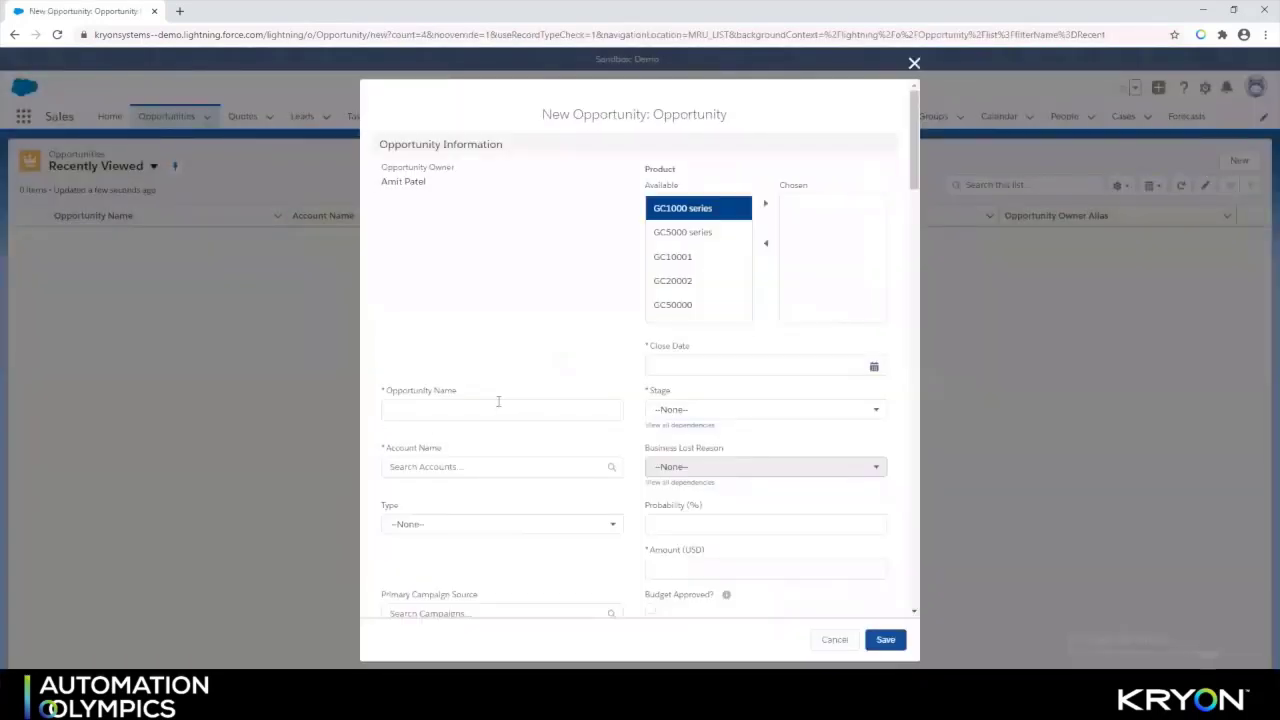
pyautogui.click(498, 401)
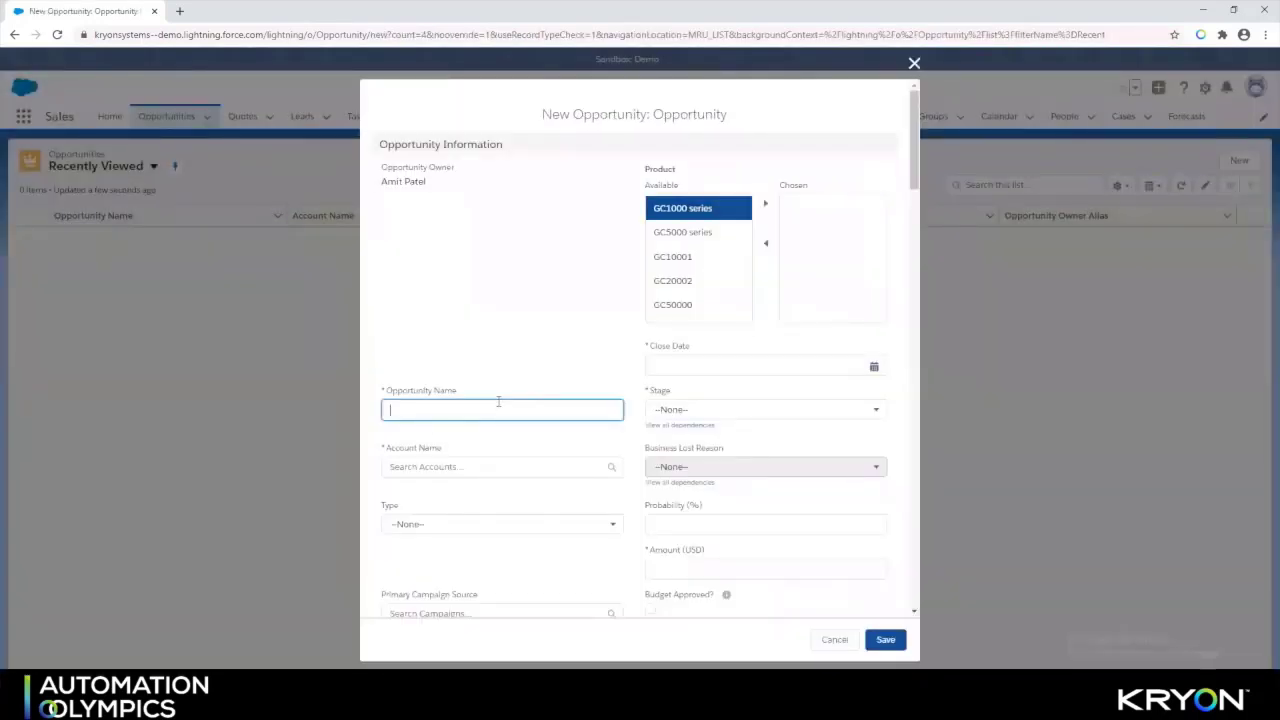
pyautogui.click(580, 470)
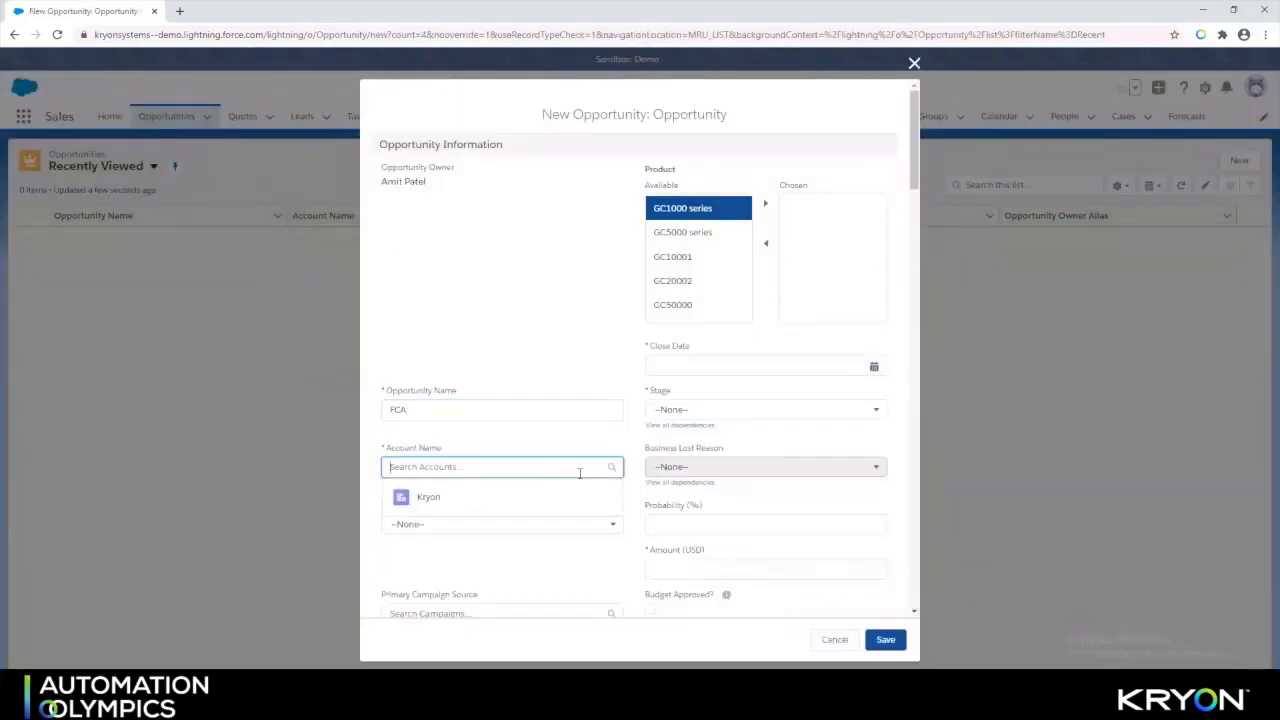
pyautogui.click(502, 505)
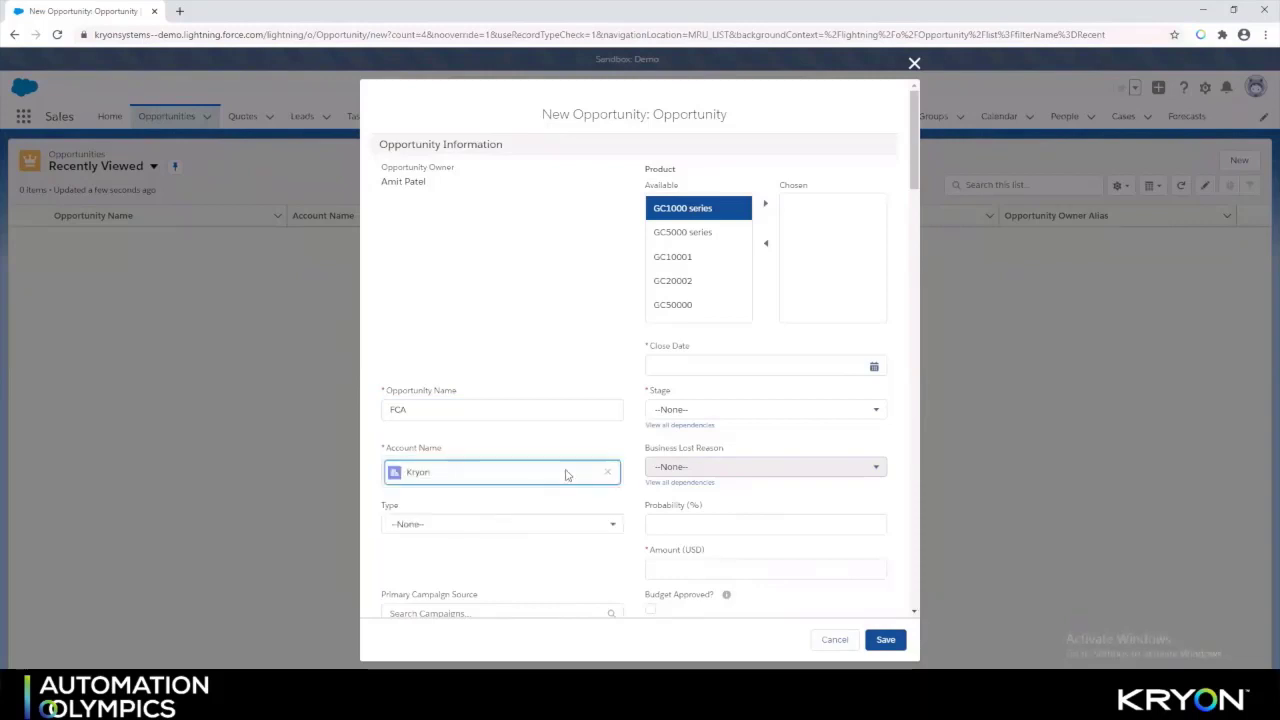
# Set close date to today, stage Prepare Contract, amount 567789, and save
pyautogui.click(866, 372)
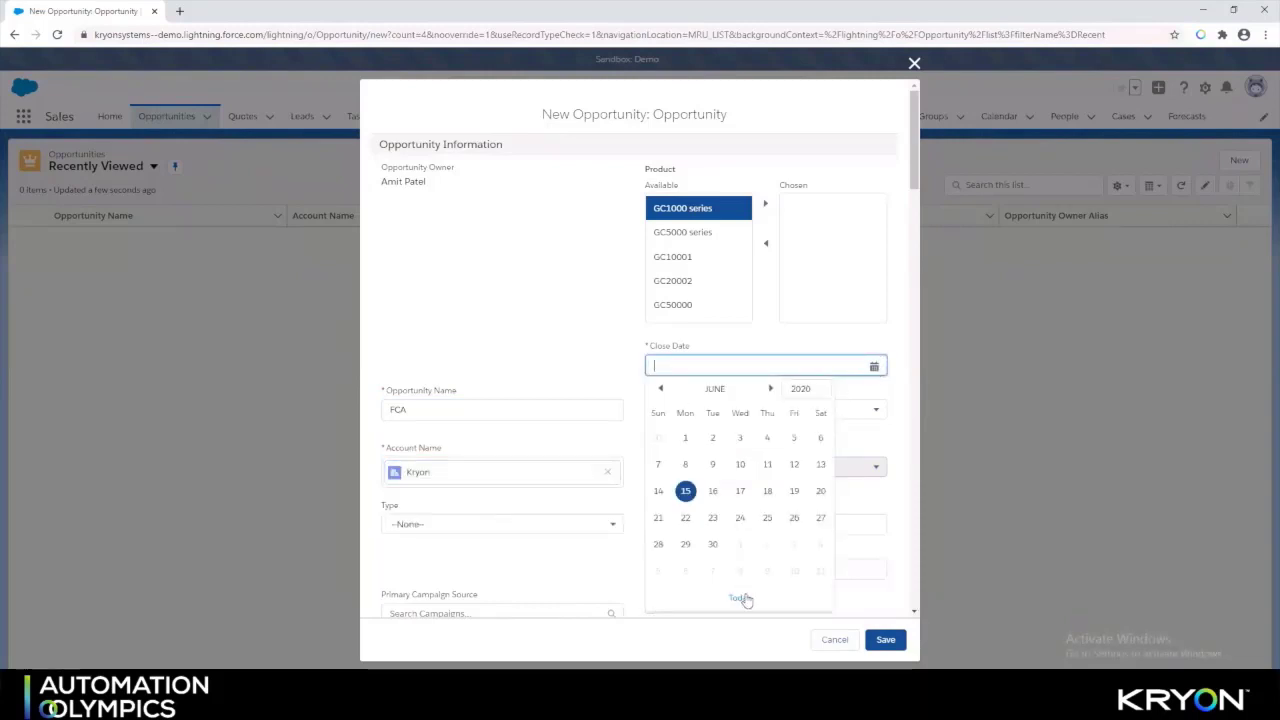
pyautogui.click(739, 598)
pyautogui.click(864, 417)
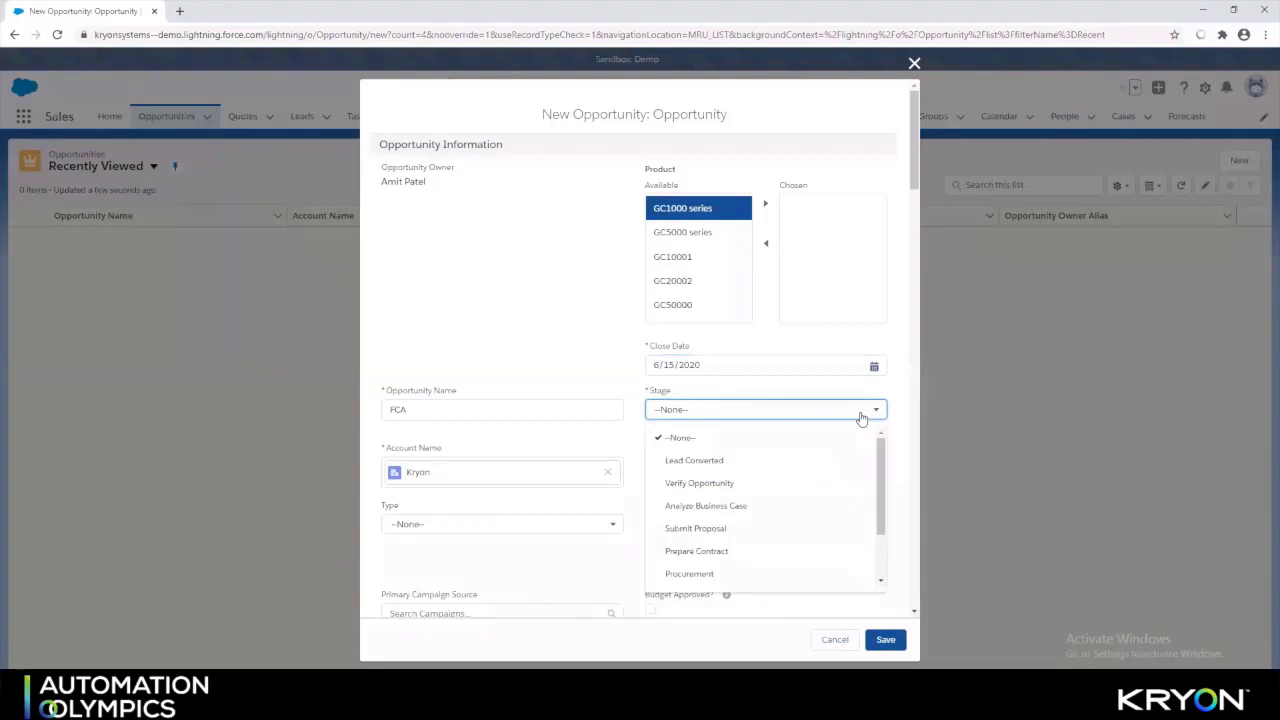
pyautogui.click(703, 551)
pyautogui.click(702, 567)
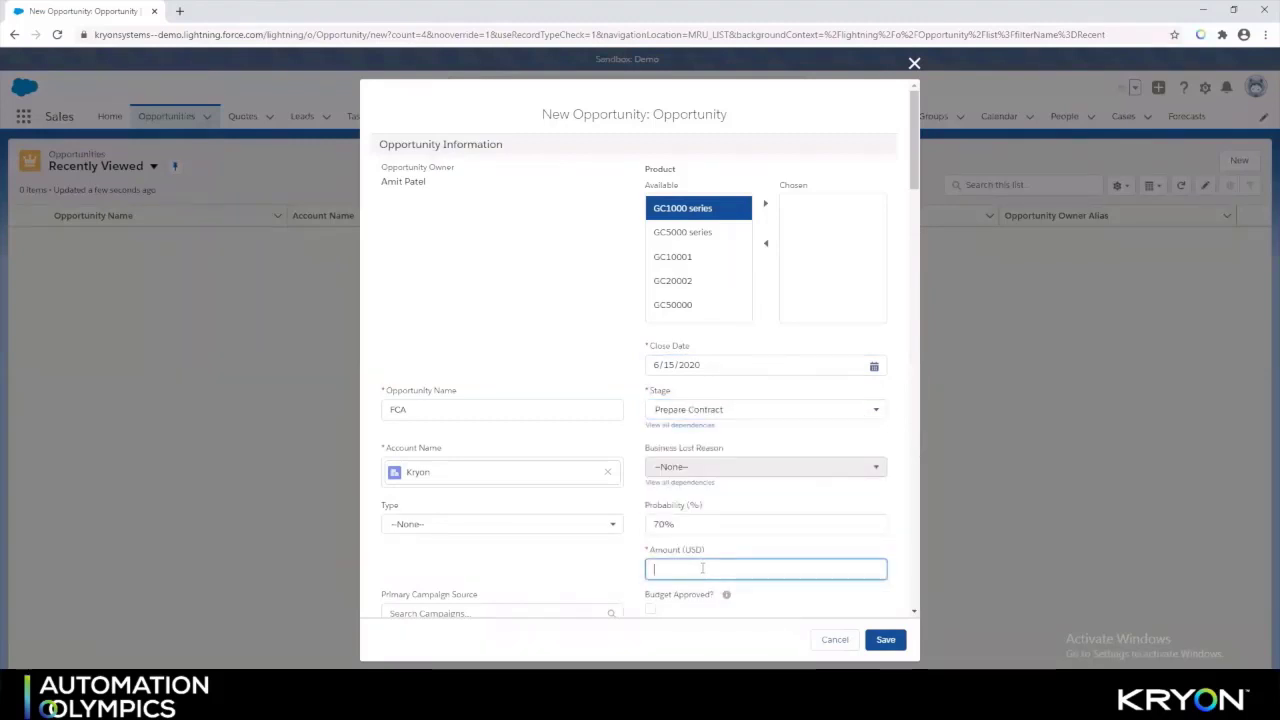
pyautogui.write('567789')
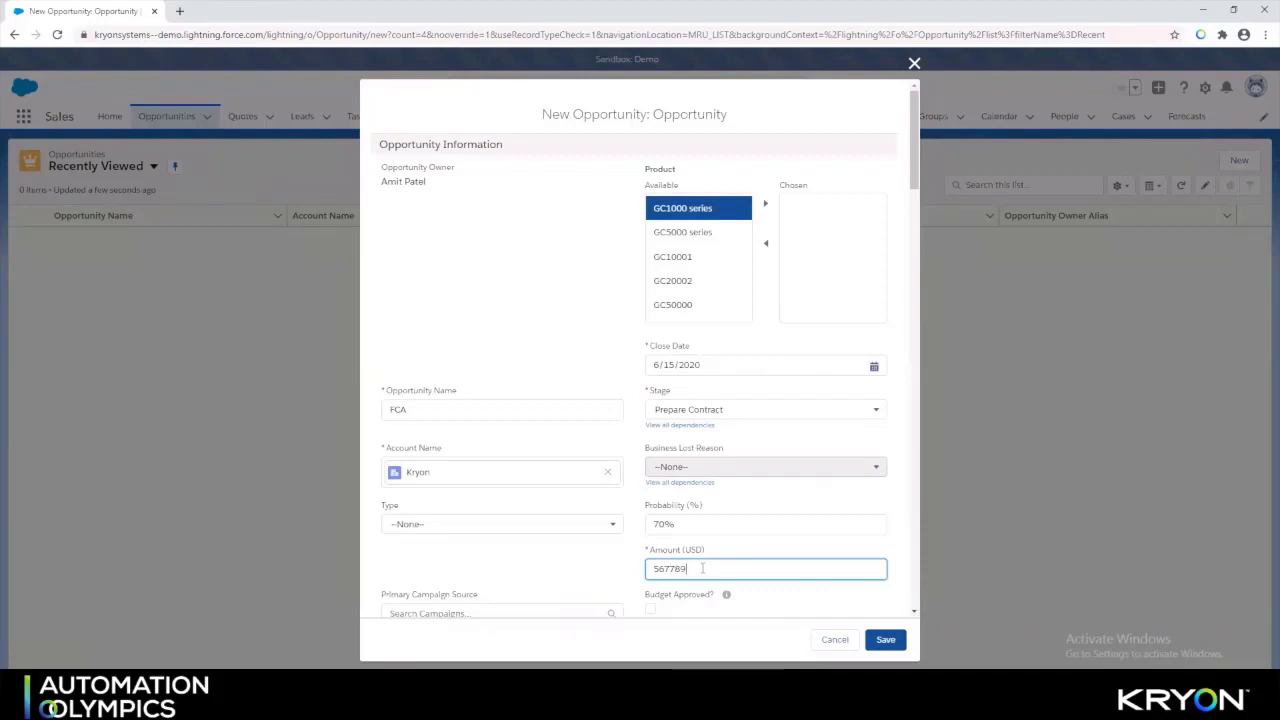
pyautogui.click(885, 641)
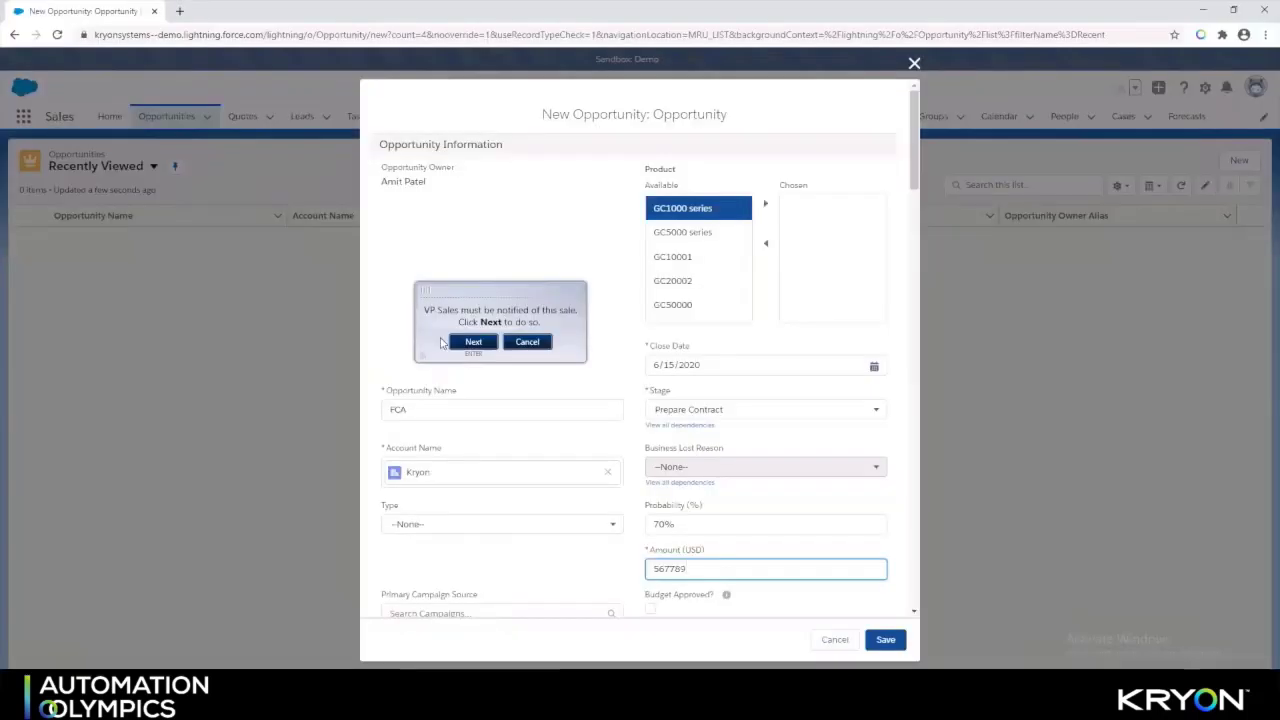
# Accept the Kryon popup's prompt to notify the VP of Sales about the sale
pyautogui.click(455, 342)
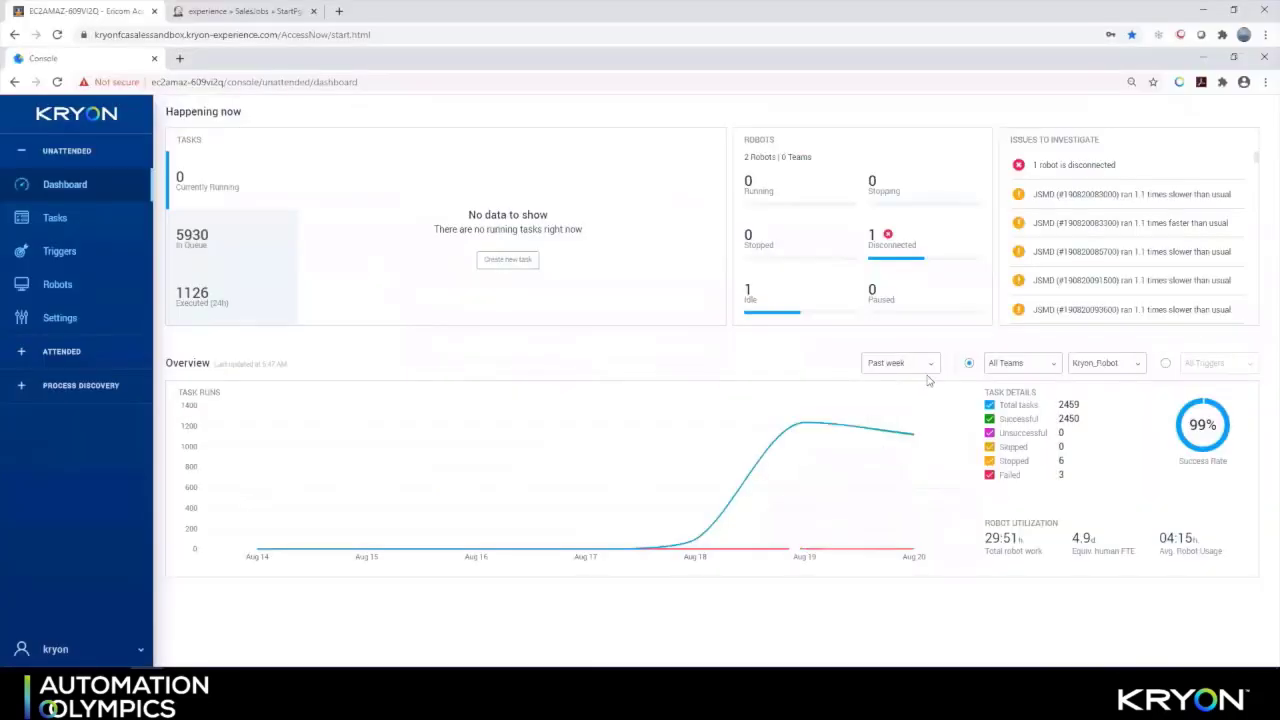
# Show the In Queue tasks and filter the overview to the past week and all robots
pyautogui.click(202, 246)
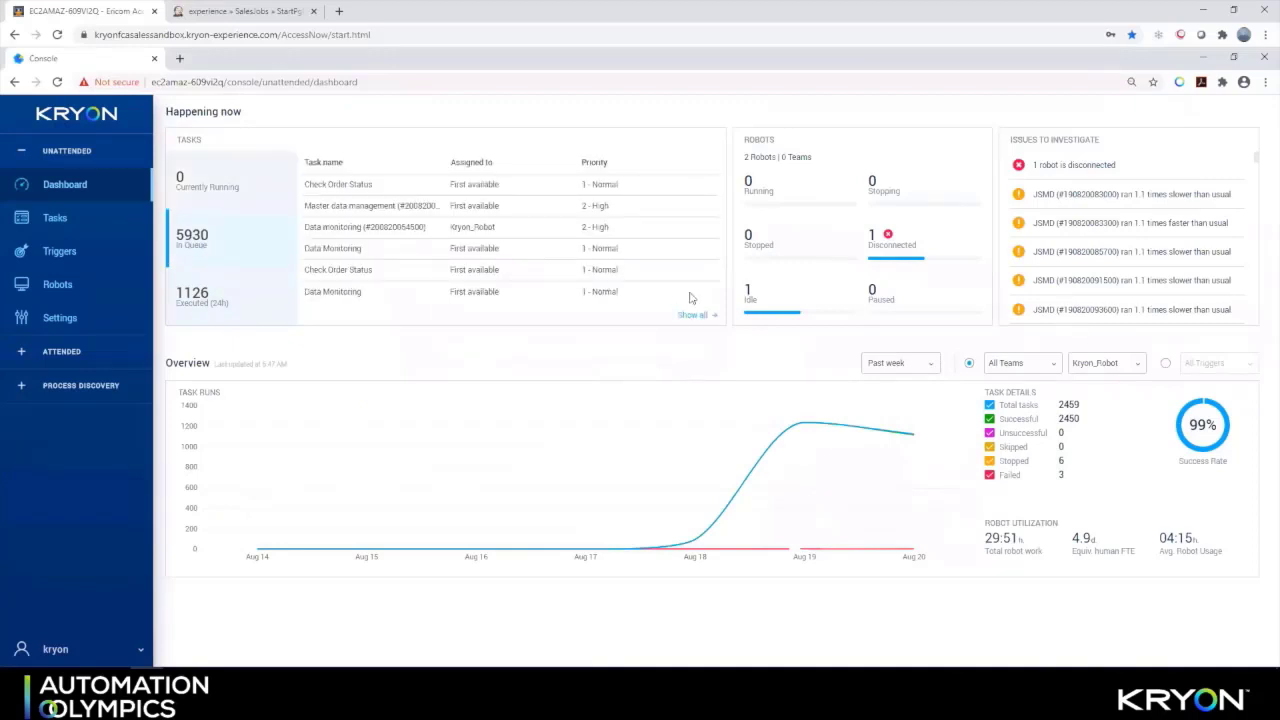
pyautogui.click(934, 366)
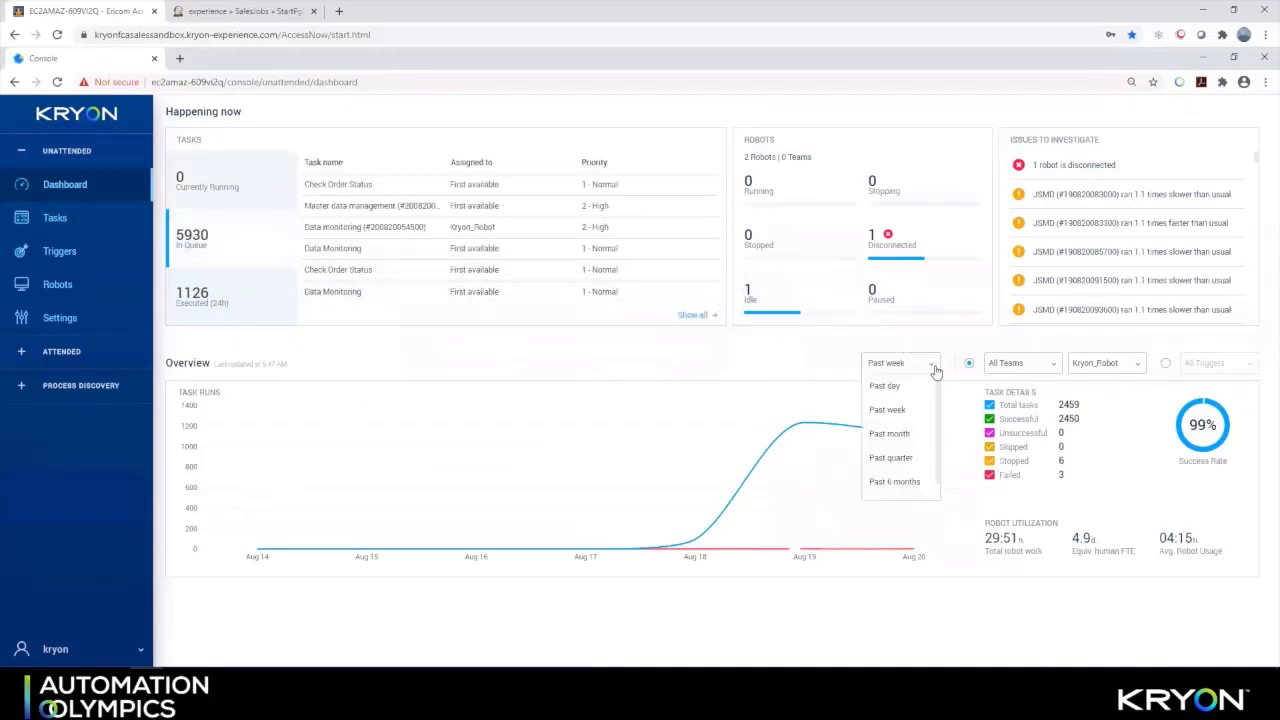
pyautogui.click(969, 349)
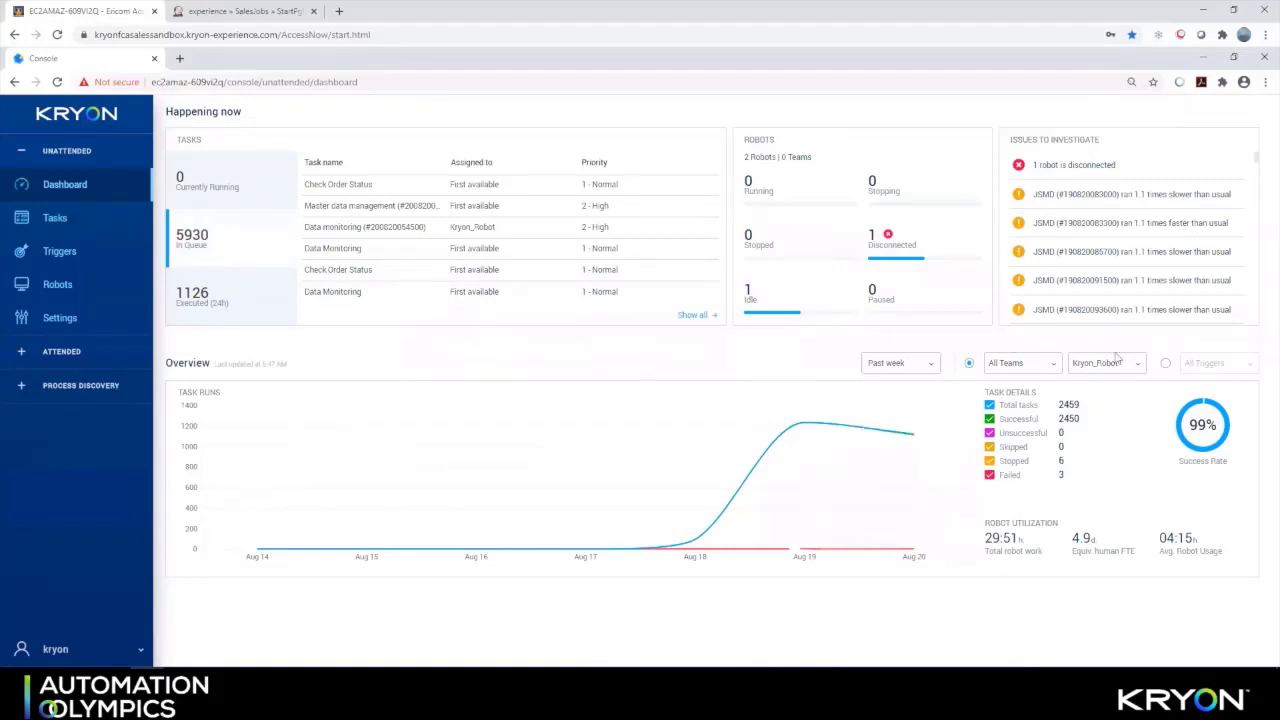
pyautogui.click(1133, 366)
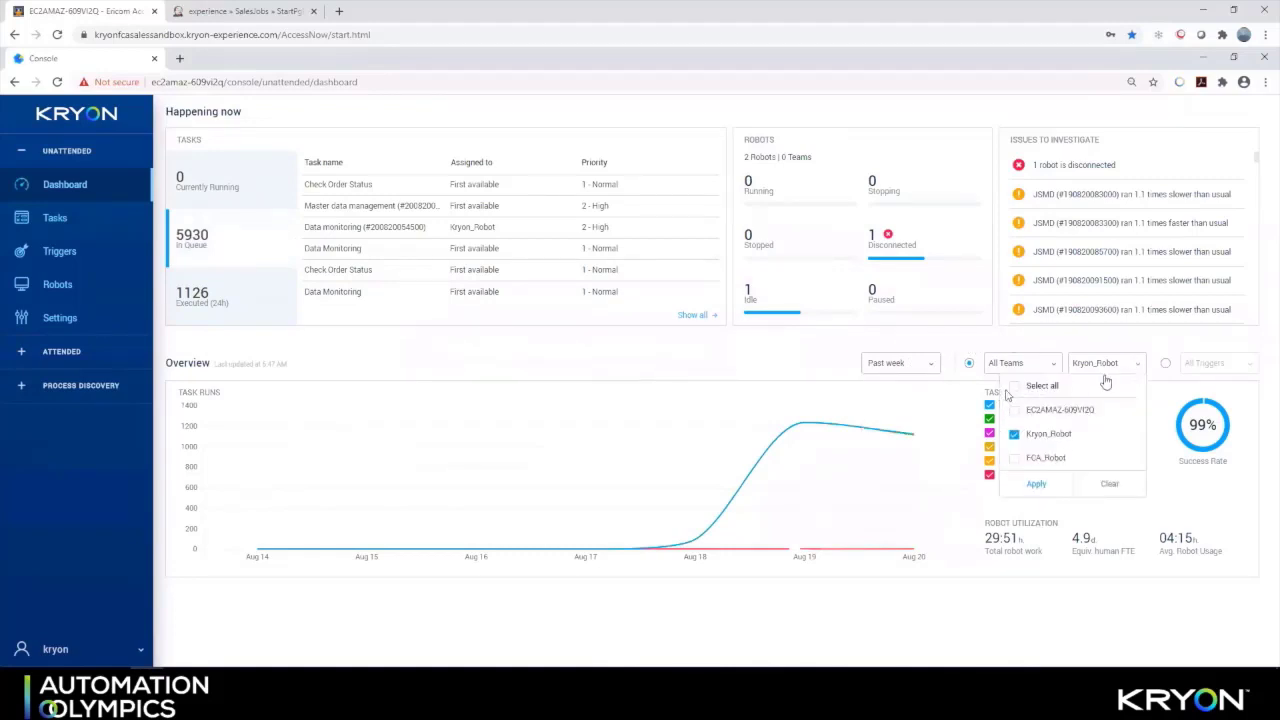
pyautogui.click(1016, 388)
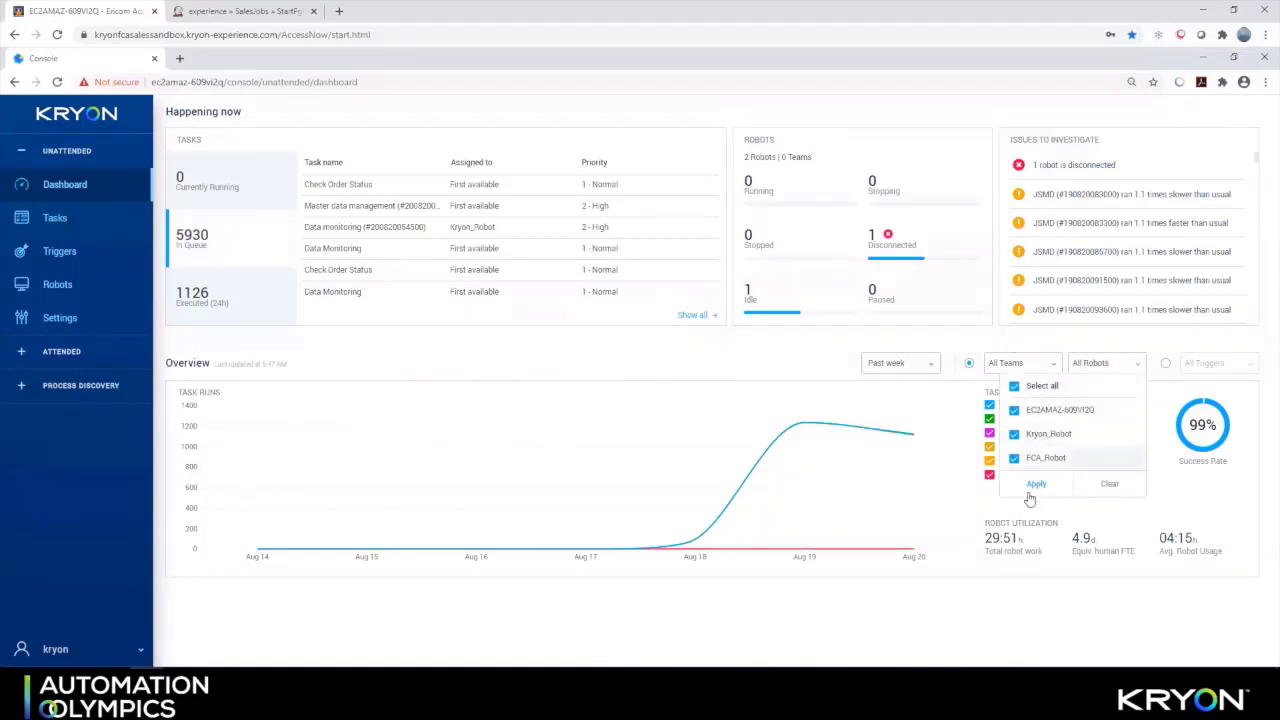
pyautogui.click(1025, 485)
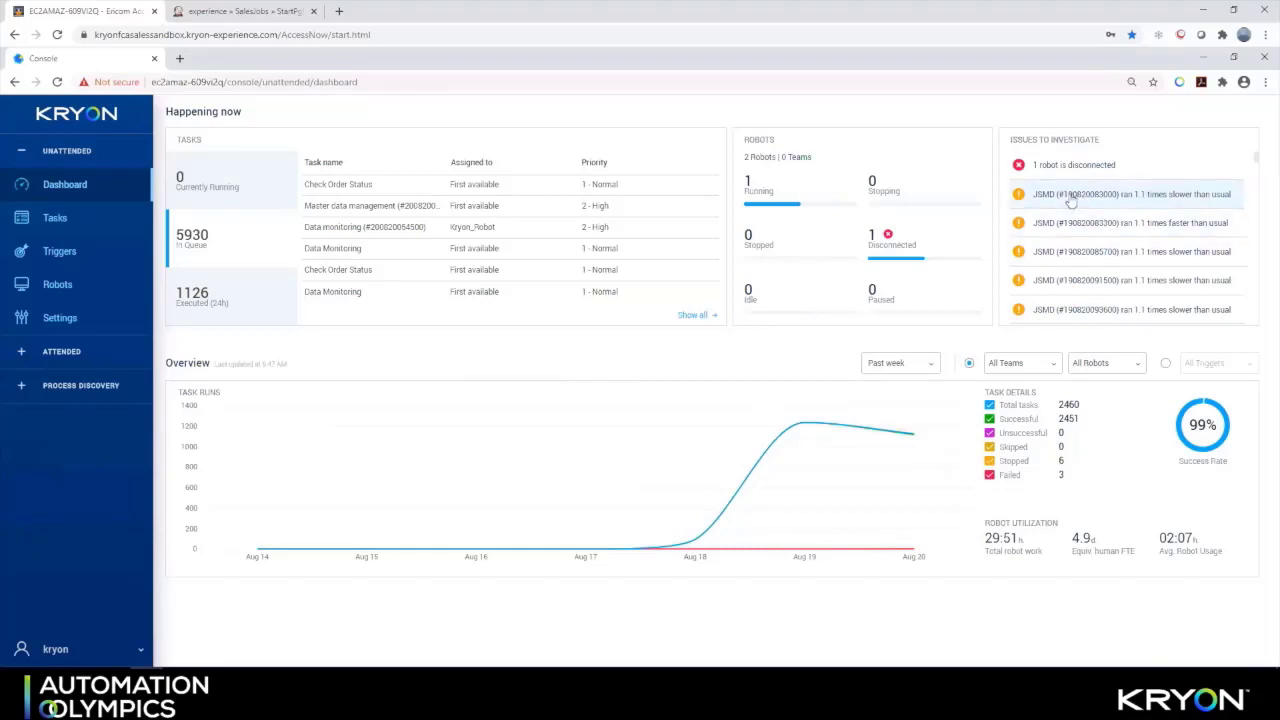
# Check the slow JSMD task's history, view queued and 24-hour executed tasks, then go to Triggers
pyautogui.click(1070, 203)
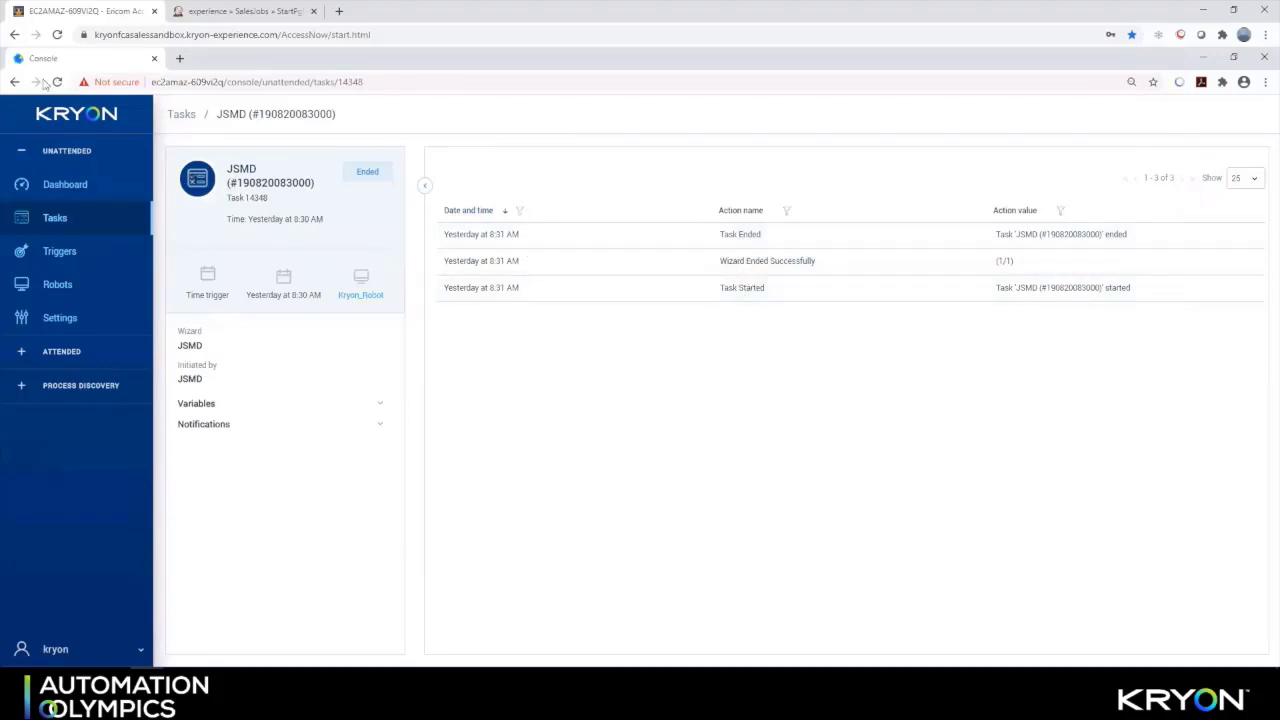
pyautogui.click(15, 82)
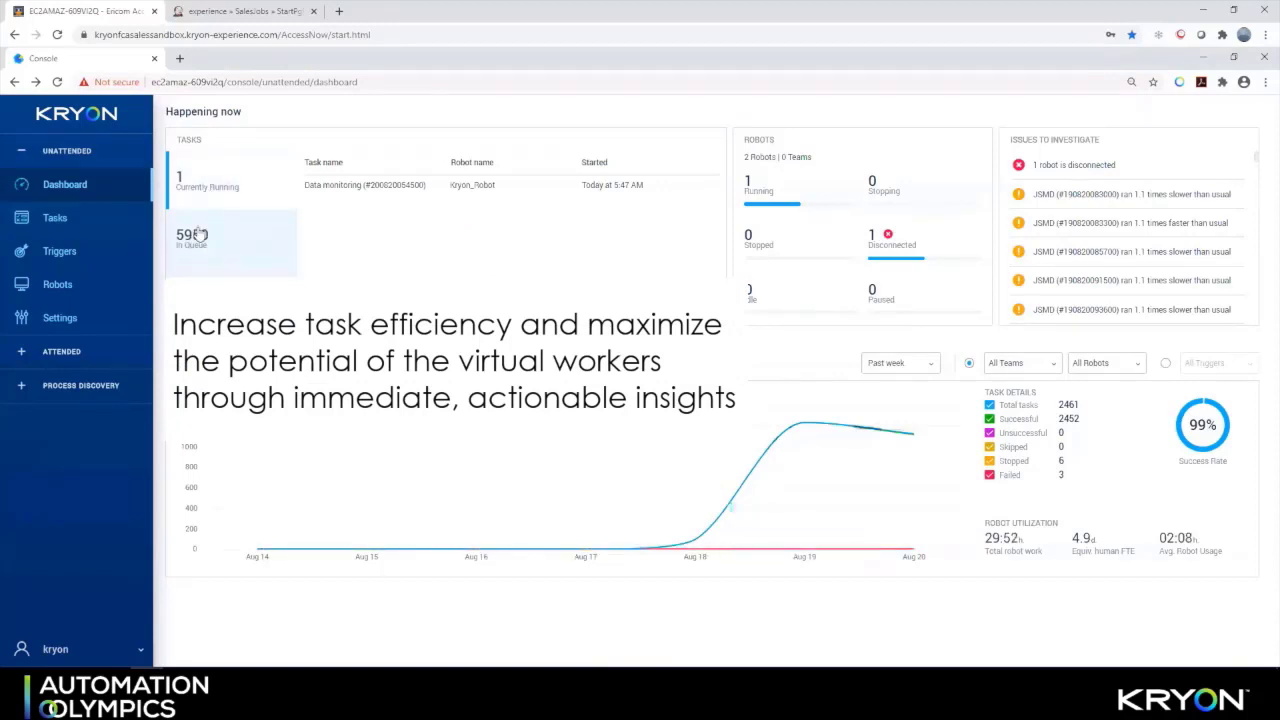
pyautogui.click(201, 233)
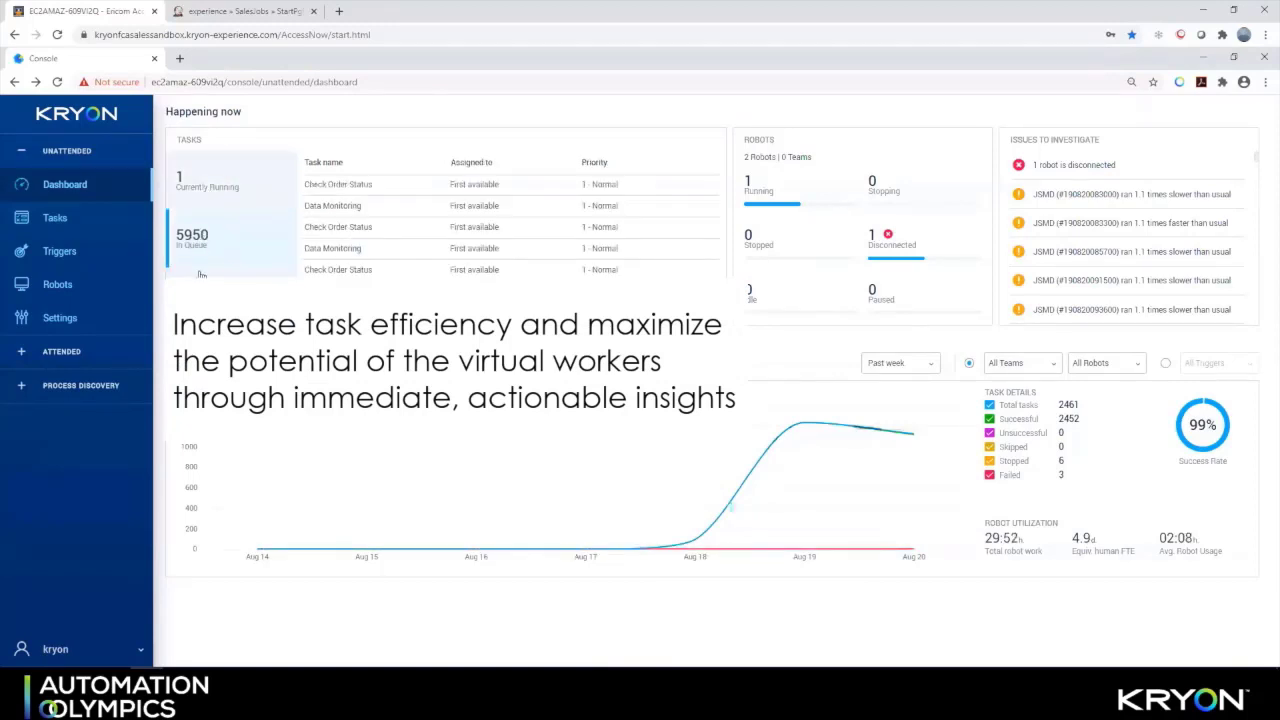
pyautogui.click(199, 300)
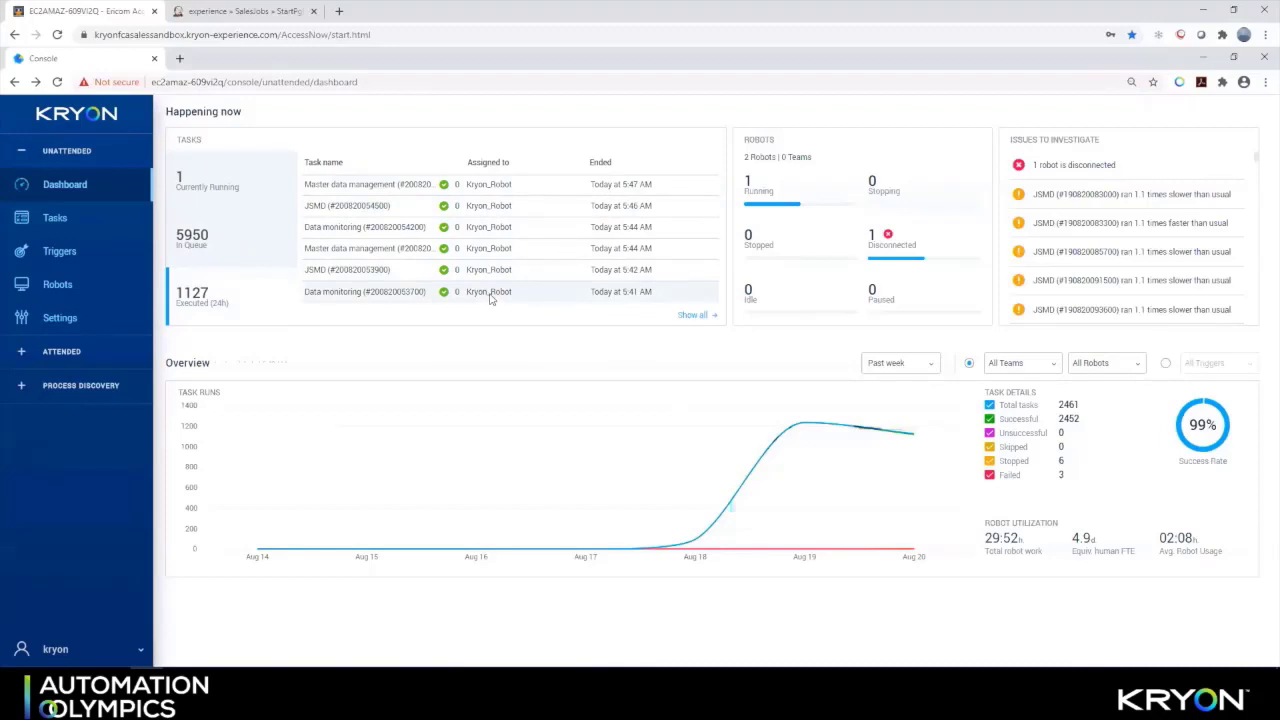
pyautogui.click(66, 254)
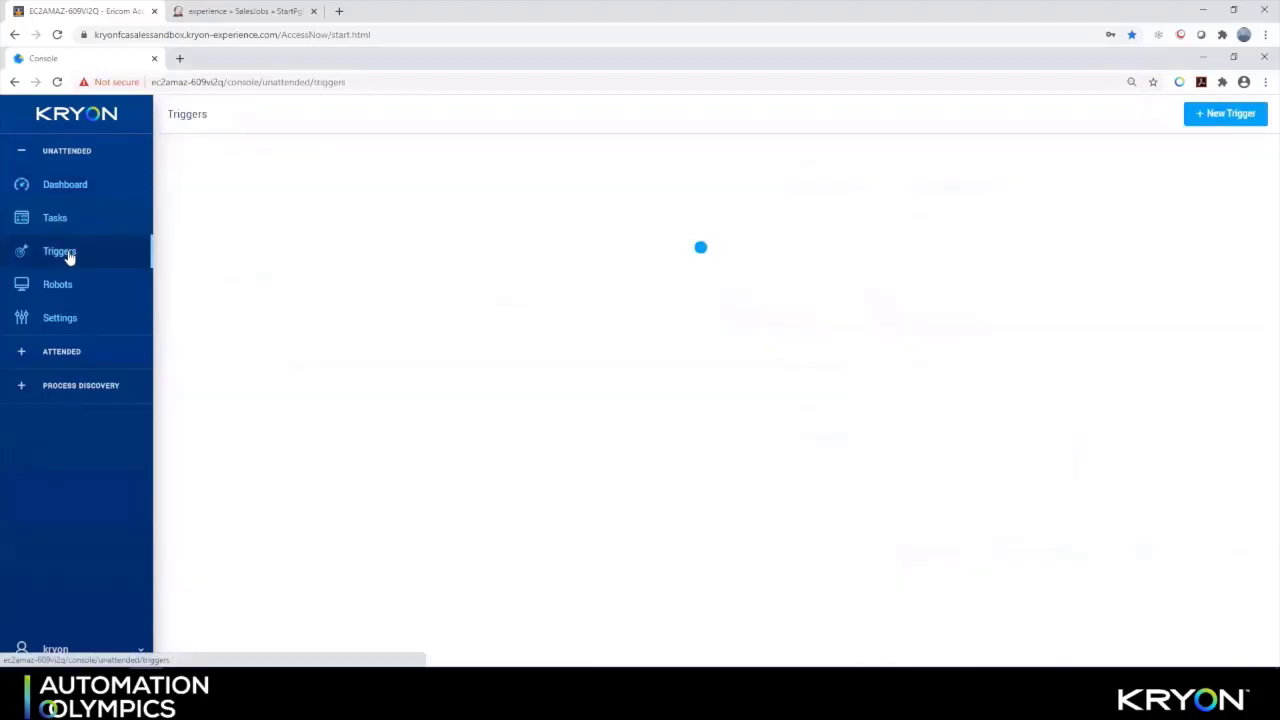
# Start a new file-event trigger named 'trigger file' with File system as its location
pyautogui.click(1237, 113)
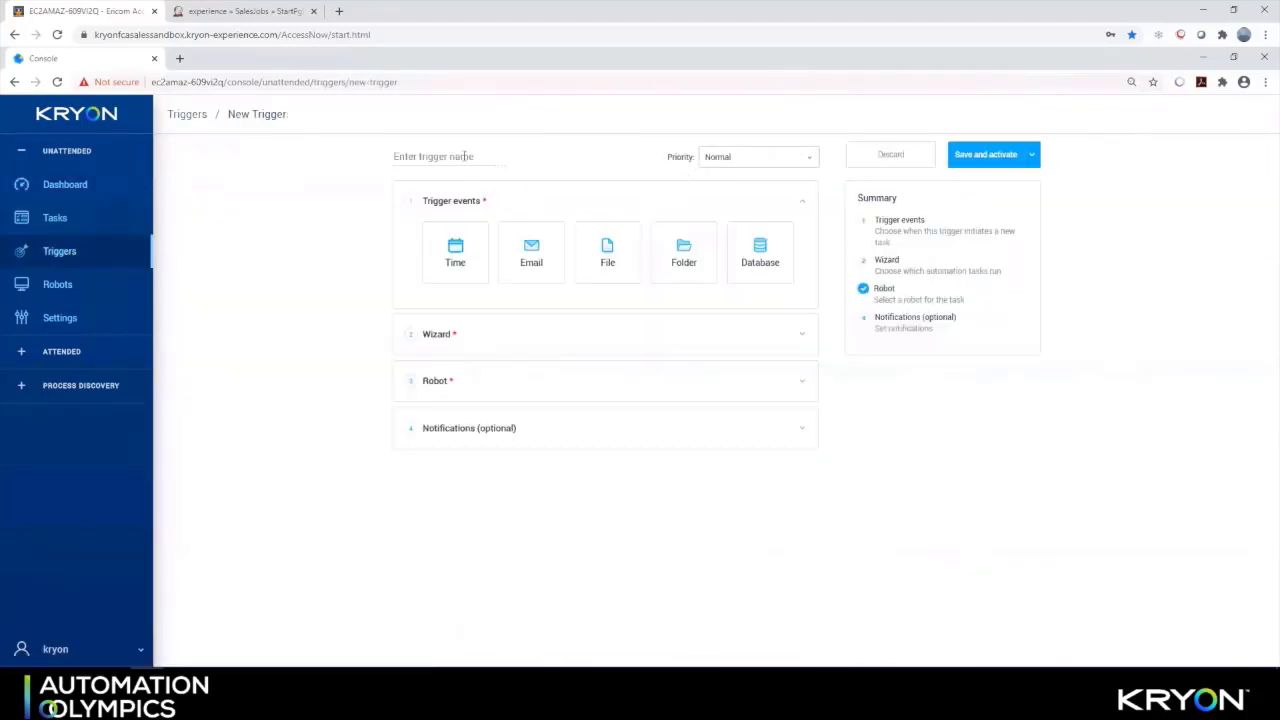
pyautogui.write('trigger file')
pyautogui.click(606, 251)
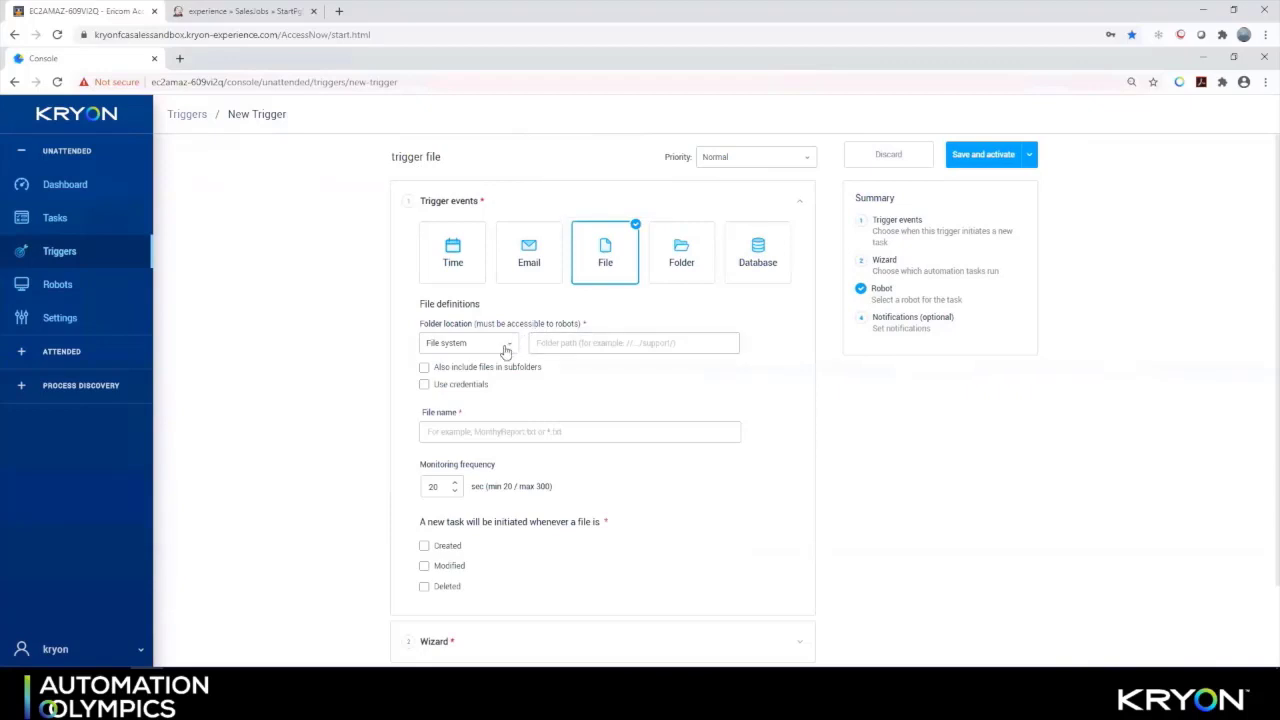
pyautogui.click(505, 351)
pyautogui.click(548, 403)
pyautogui.click(491, 433)
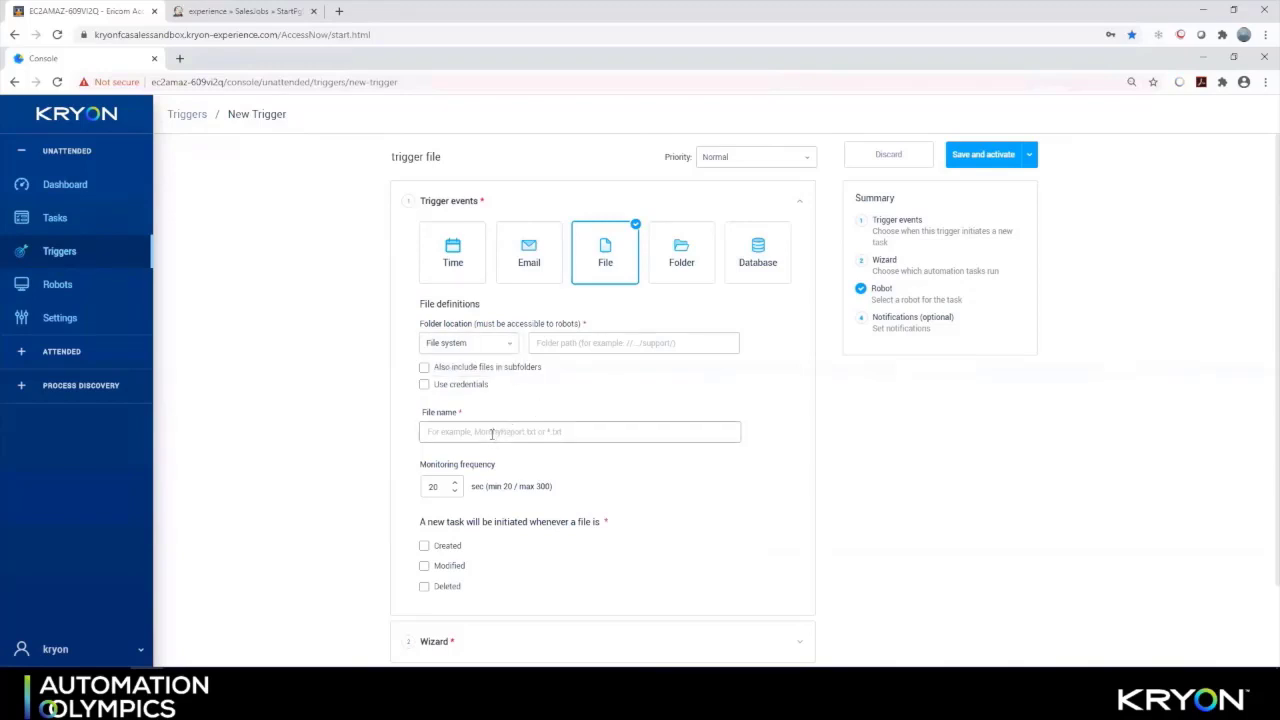
# Switch it to a Folder trigger on the file system, then discard it unsaved
pyautogui.click(682, 257)
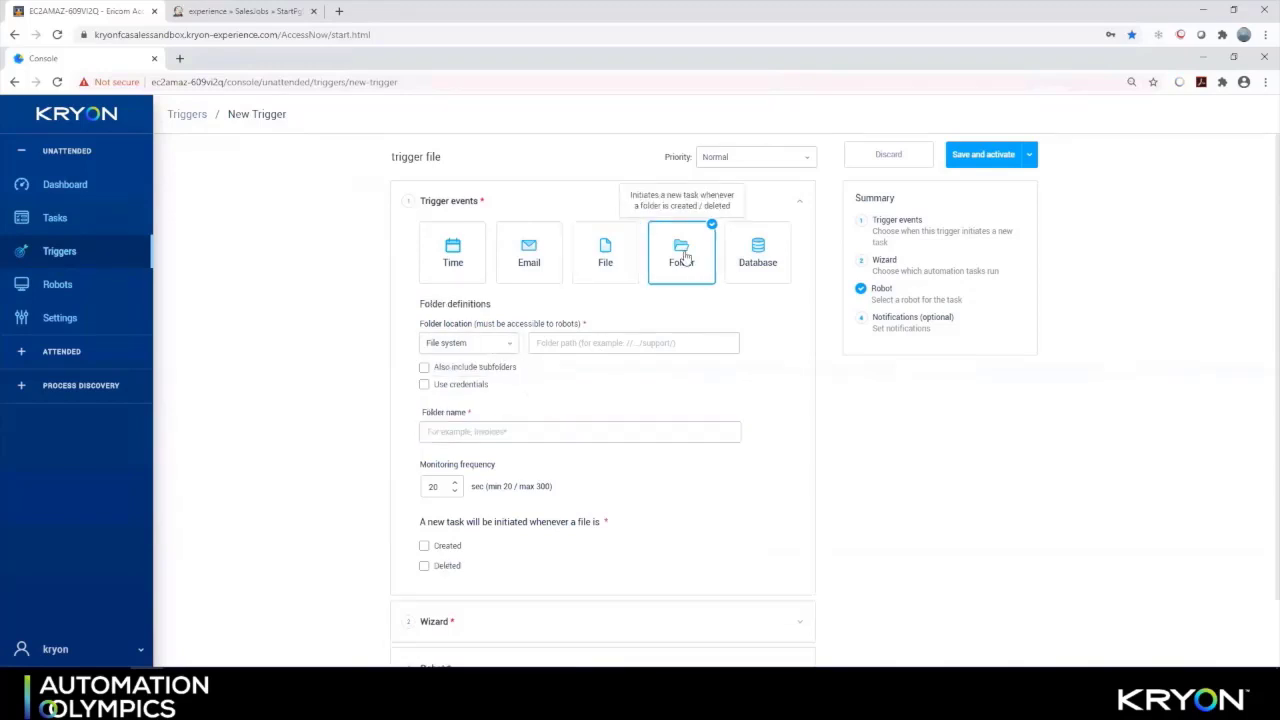
pyautogui.click(510, 350)
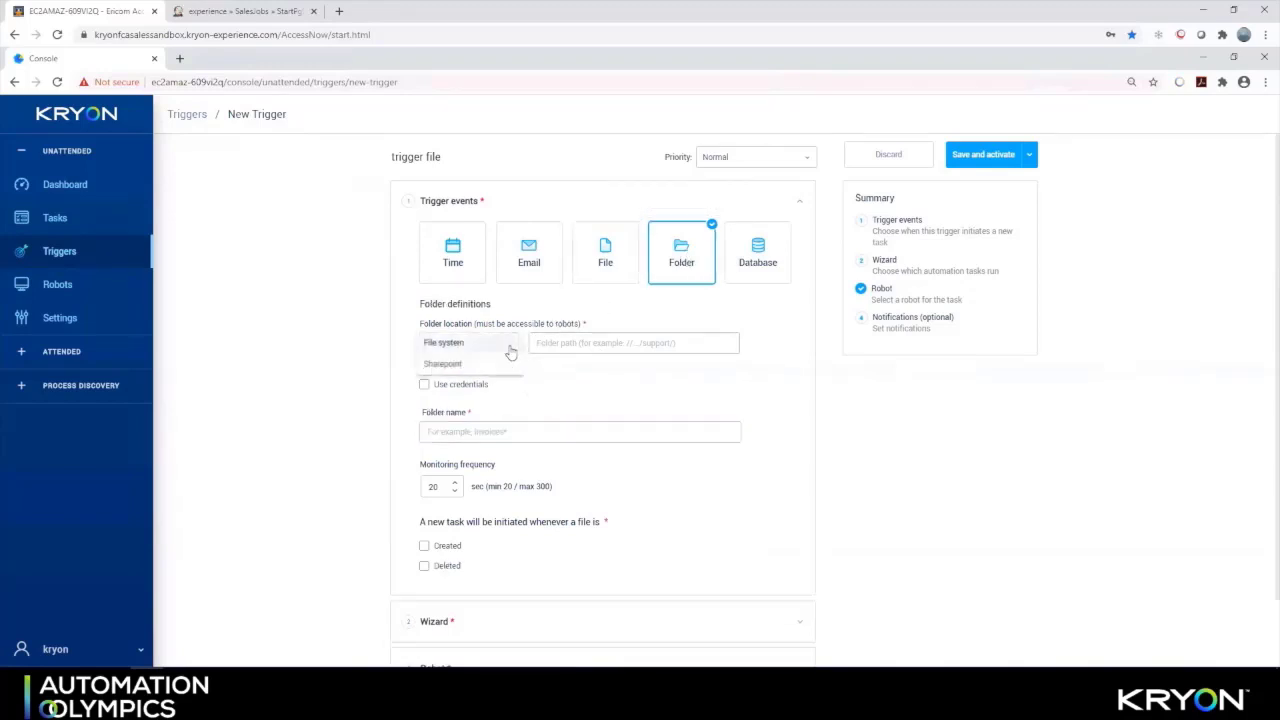
pyautogui.click(487, 343)
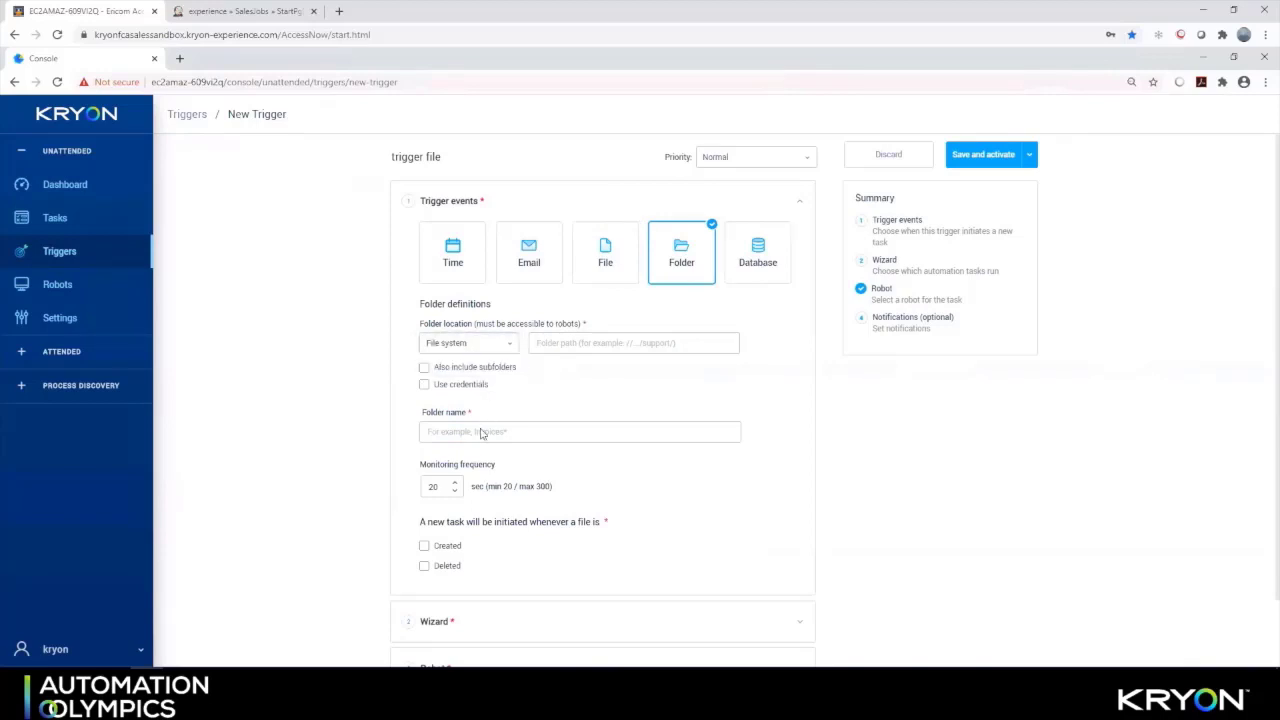
pyautogui.click(528, 430)
pyautogui.scroll(-1, 525, 435)
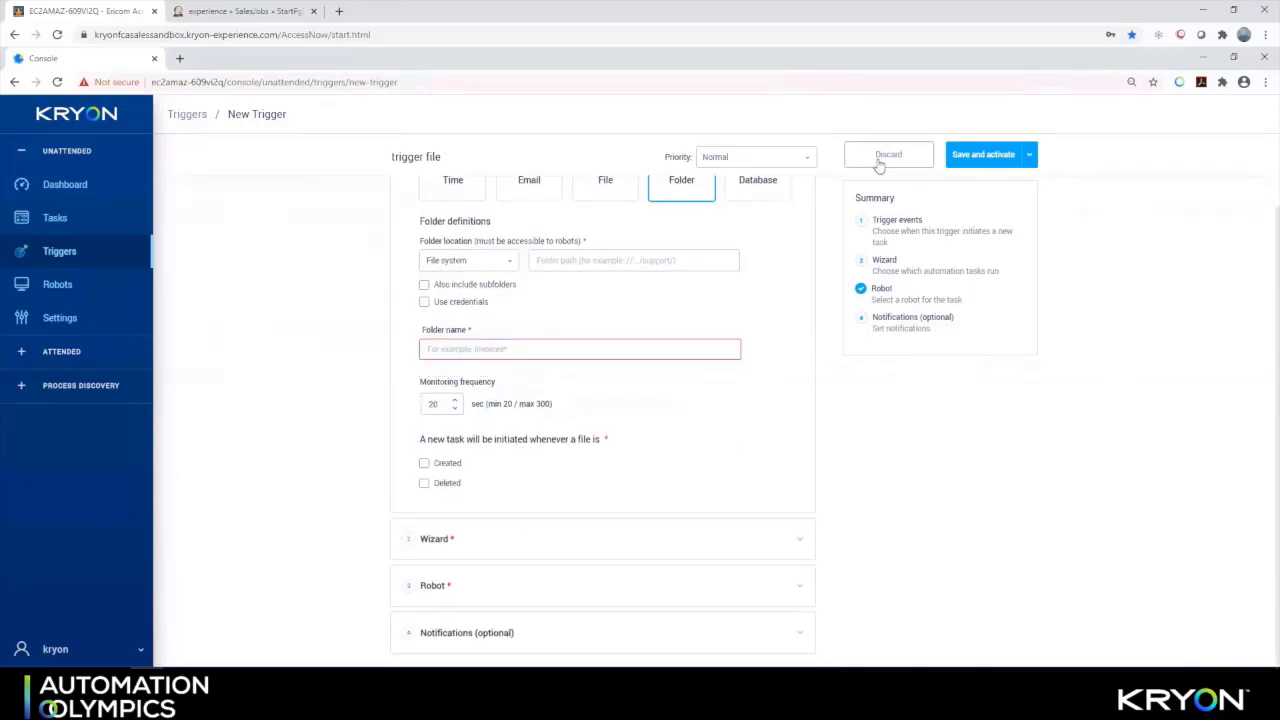
pyautogui.click(888, 154)
pyautogui.click(640, 418)
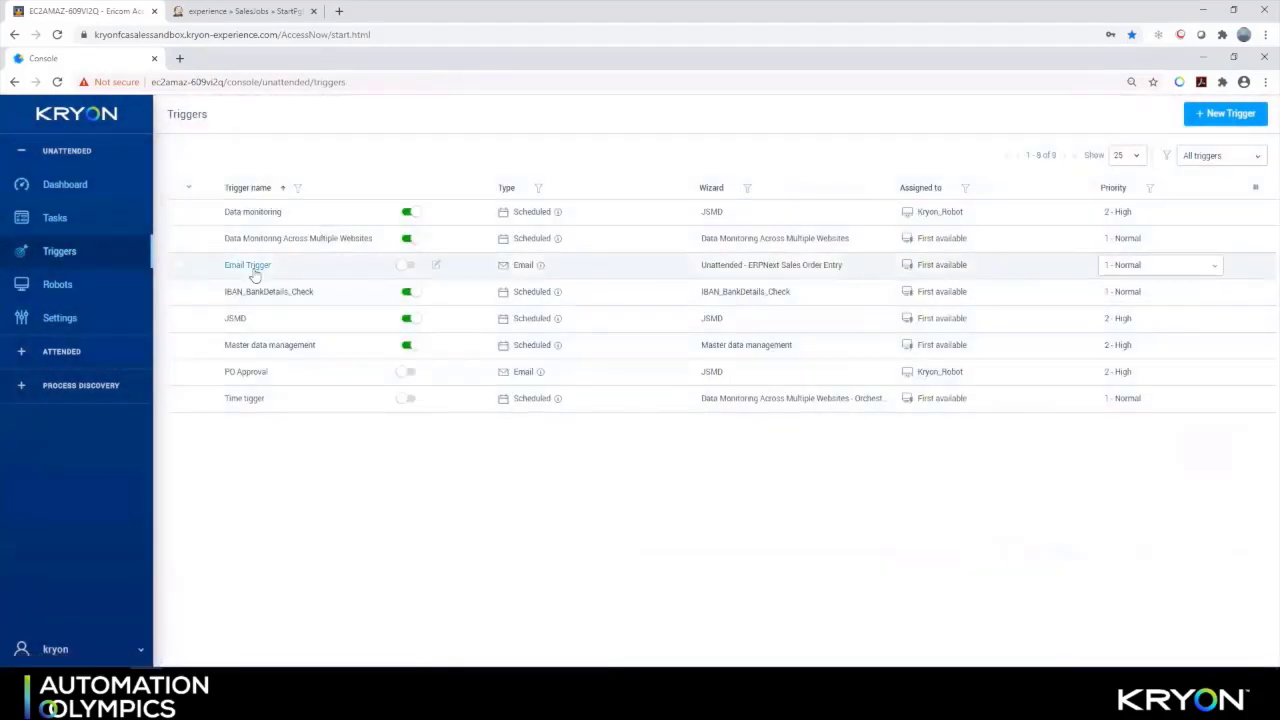
# Edit the Email Trigger, keeping Exchange 2007 and above (EWS) and its mailbox settings
pyautogui.click(254, 266)
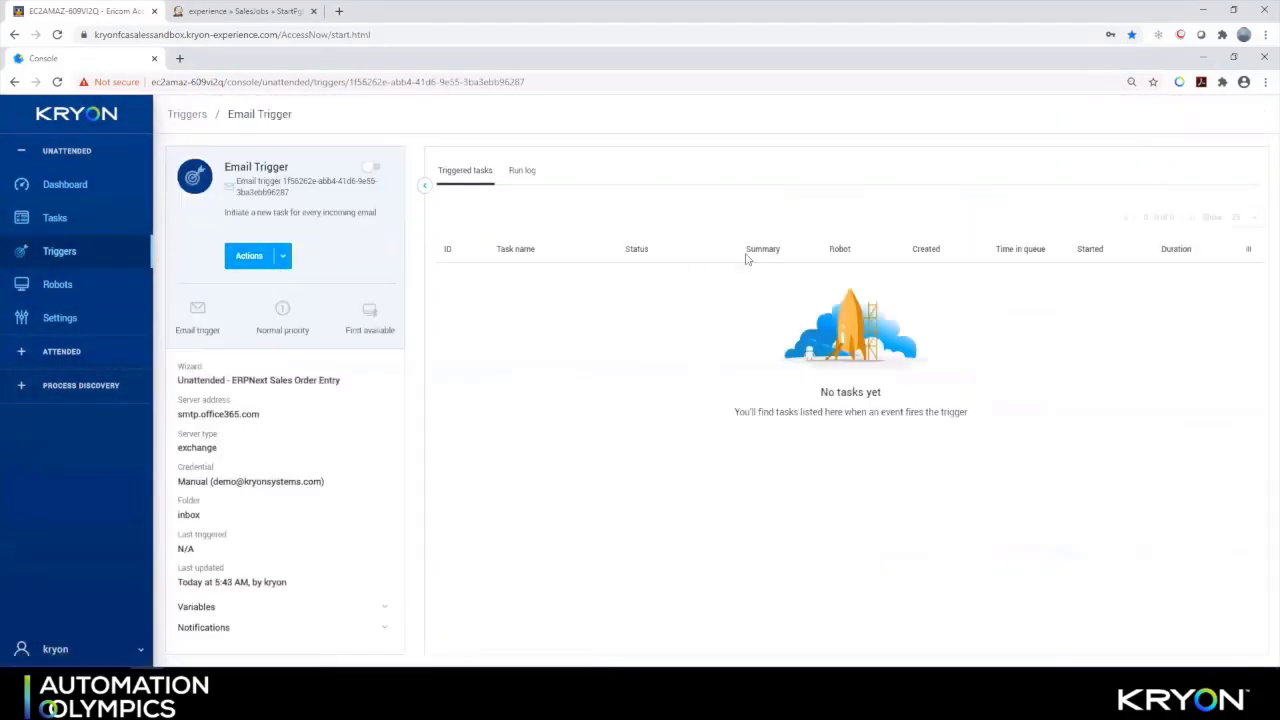
pyautogui.click(283, 256)
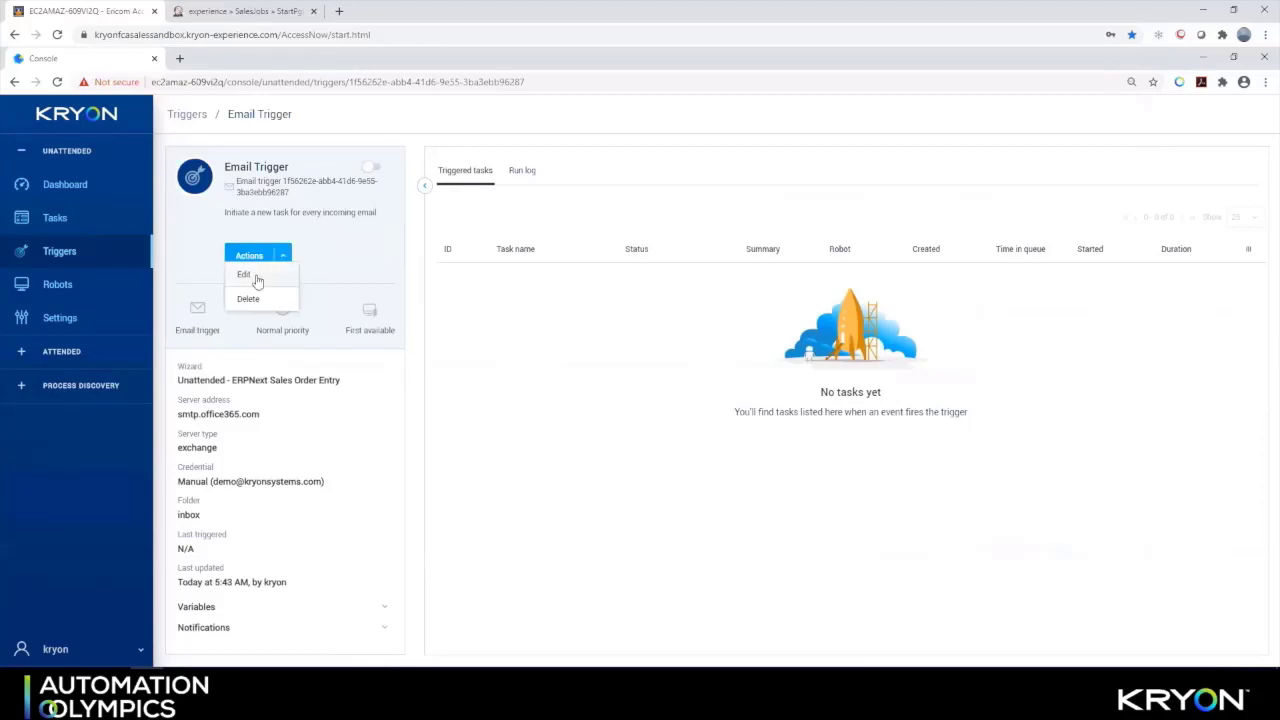
pyautogui.click(257, 279)
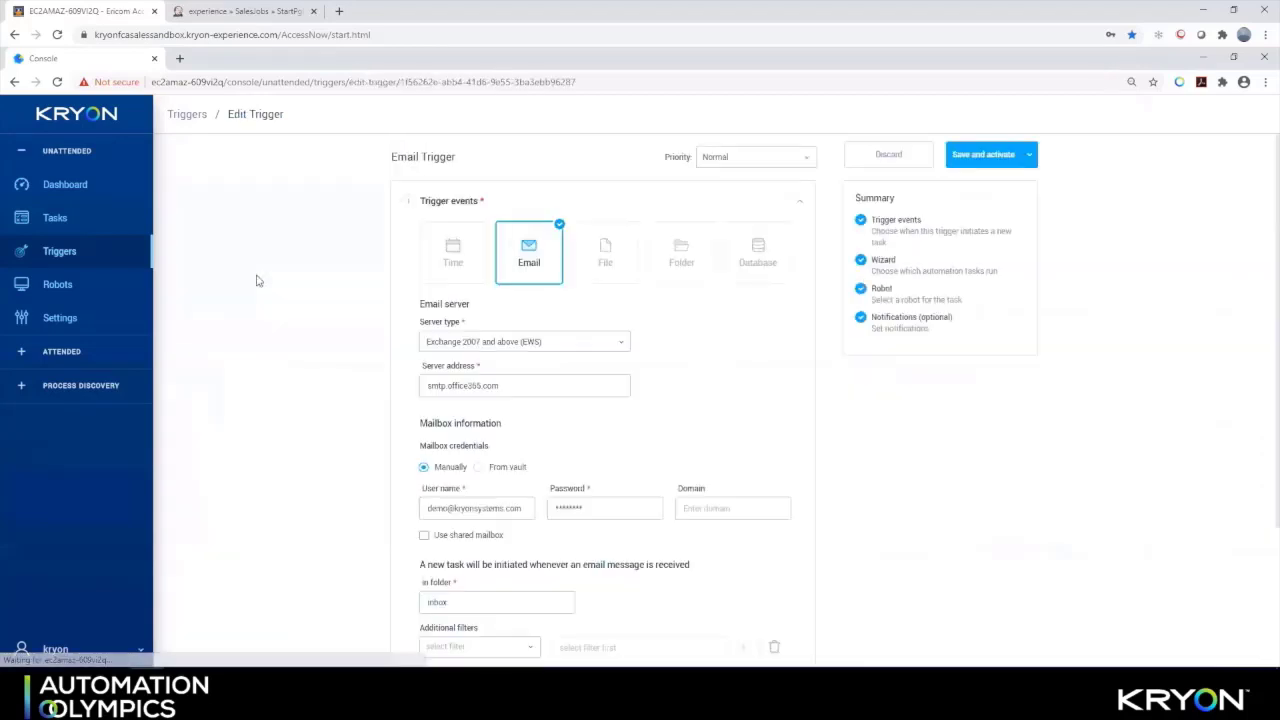
pyautogui.click(563, 345)
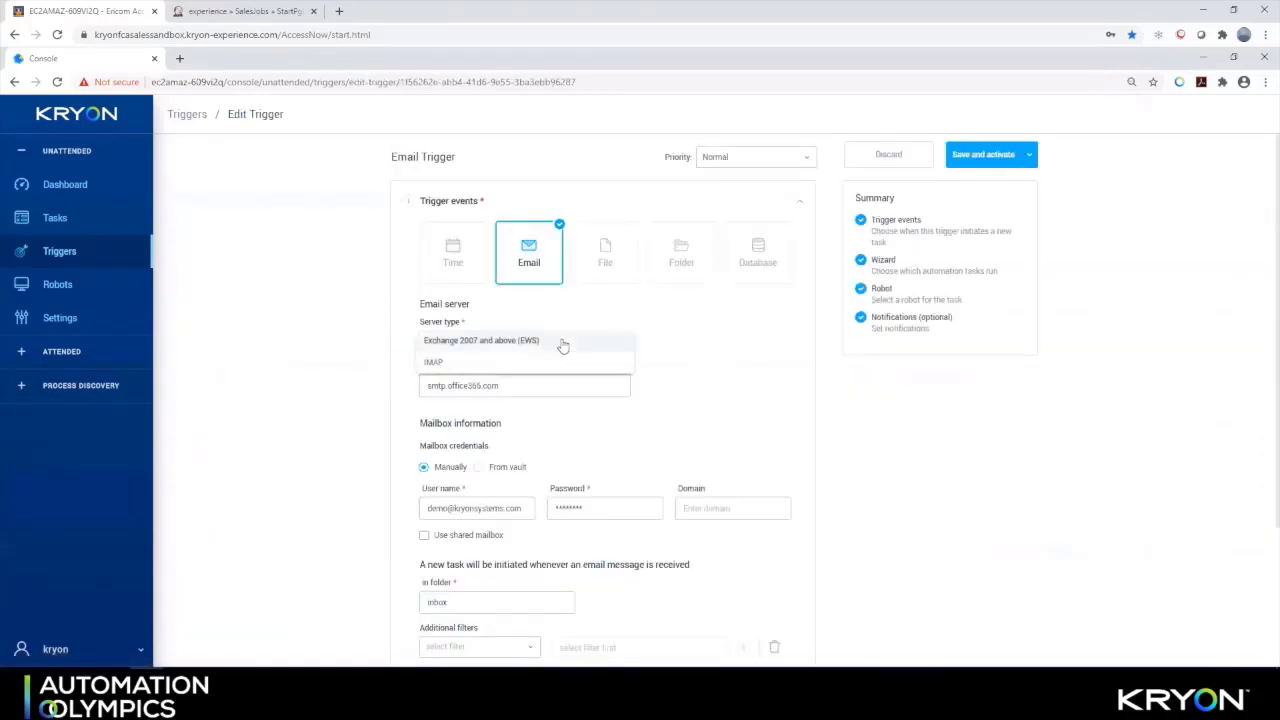
pyautogui.click(563, 342)
pyautogui.click(526, 386)
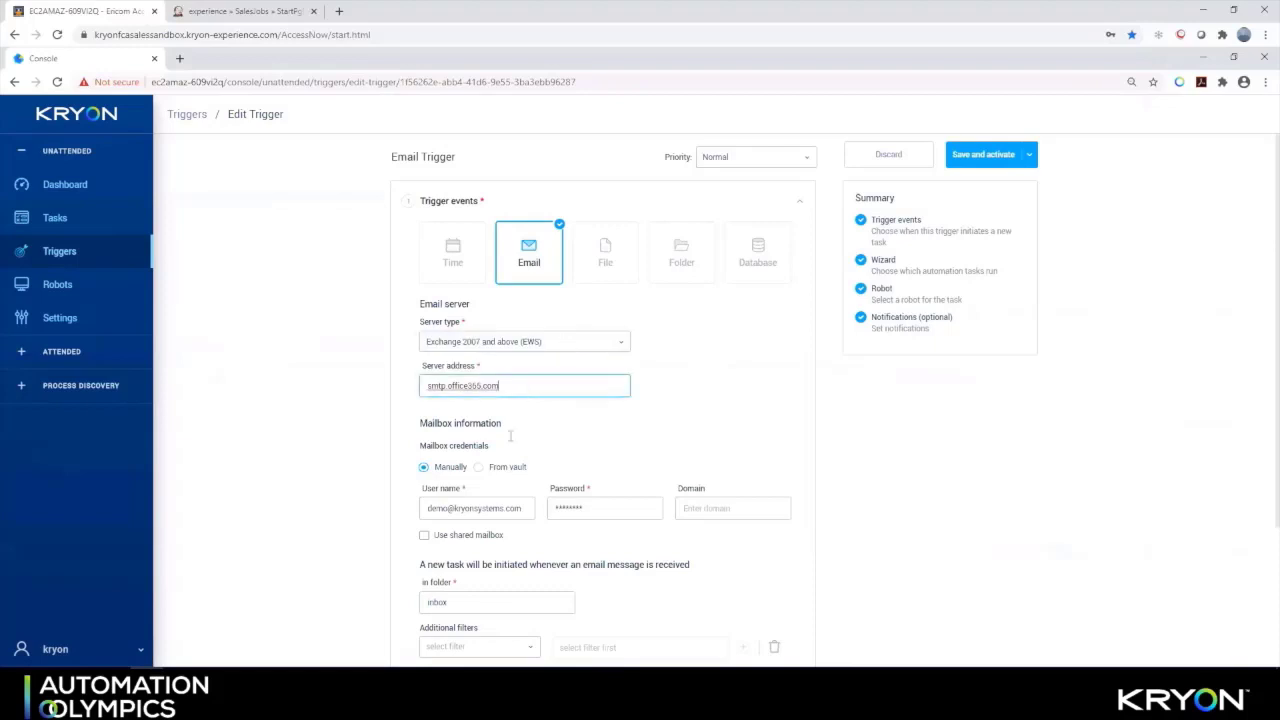
pyautogui.click(476, 508)
pyautogui.click(617, 510)
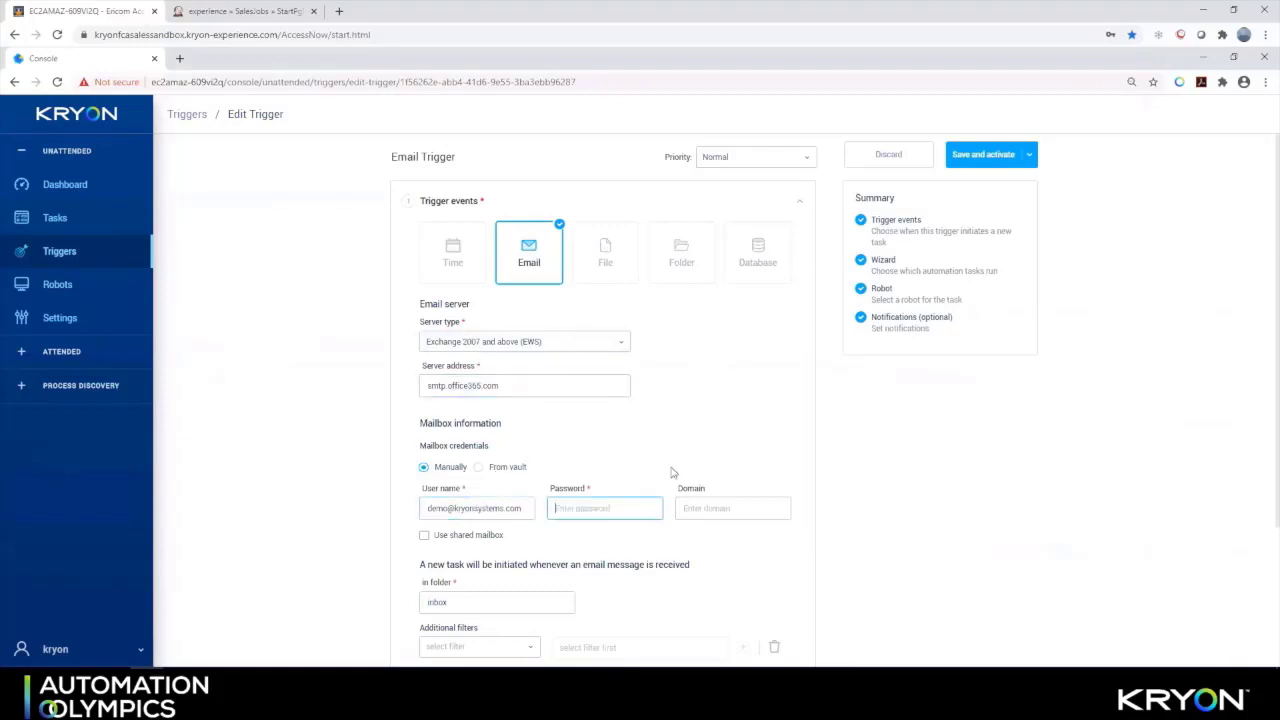
pyautogui.scroll(-3, 670, 470)
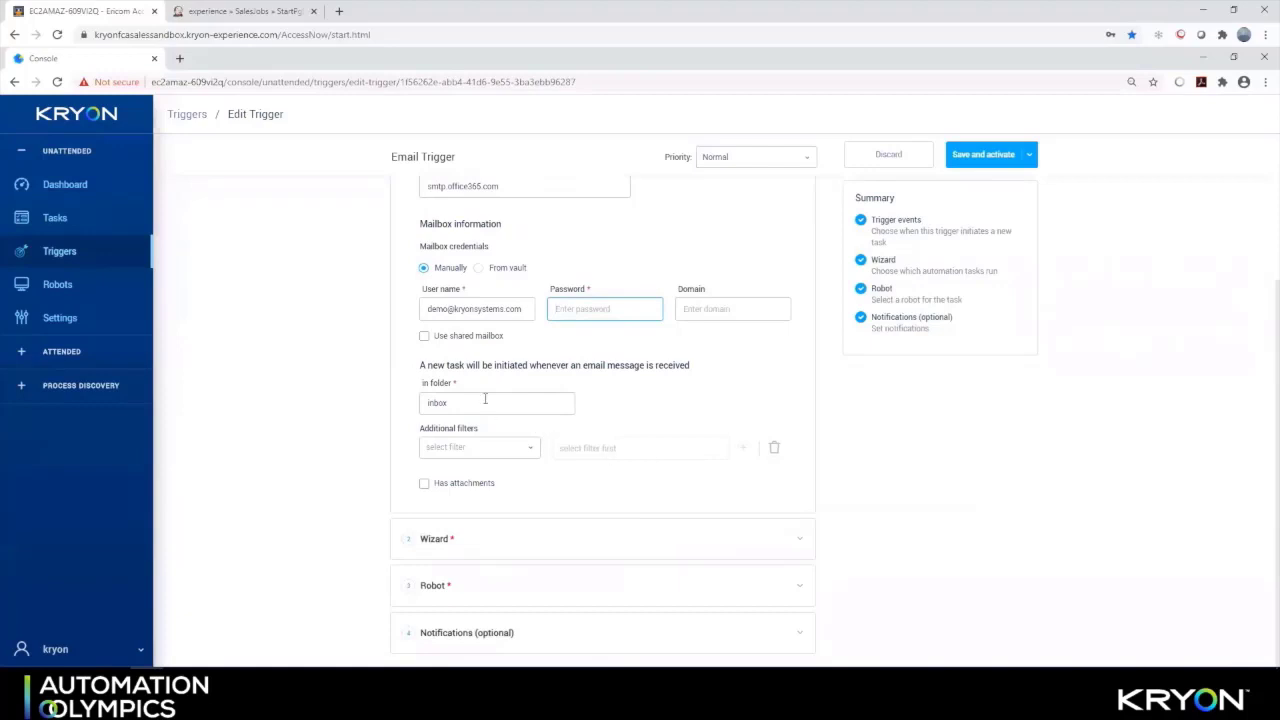
pyautogui.click(485, 399)
# Choose the Data Monitoring Across Multiple Websites - Orchestrator wizard from the Price Comparison folder
pyautogui.click(793, 538)
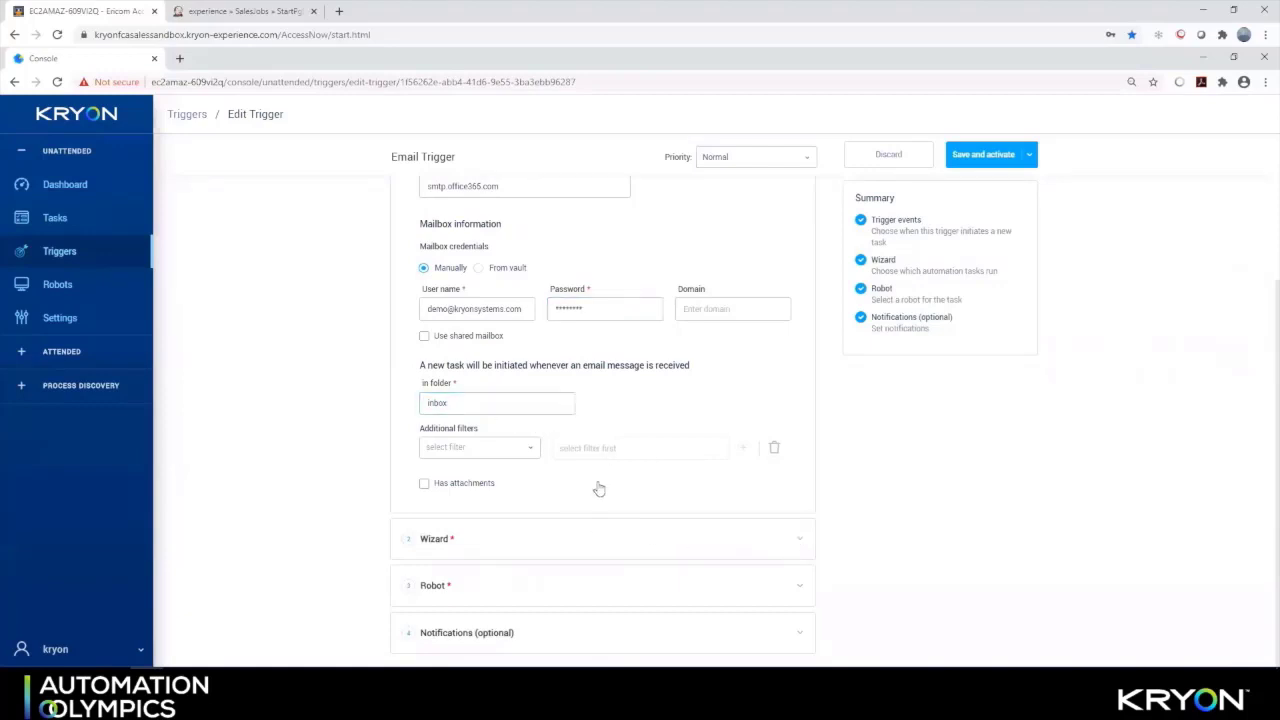
pyautogui.click(760, 508)
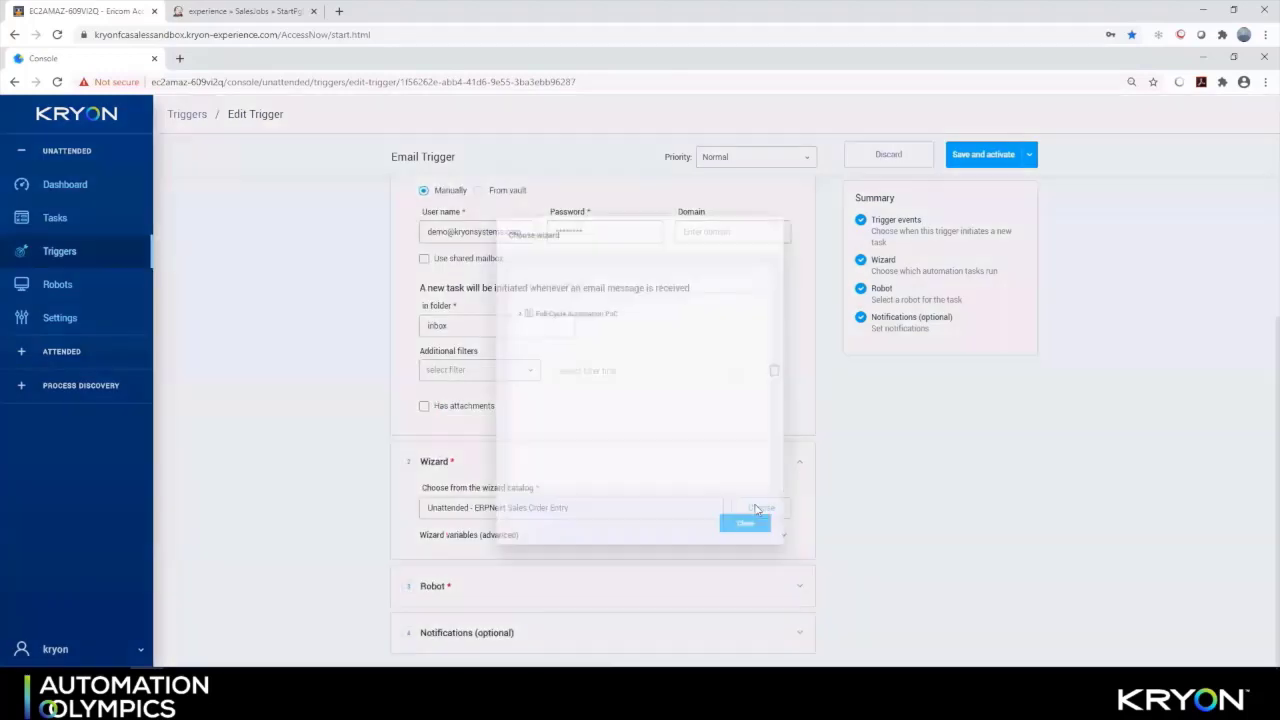
pyautogui.click(502, 303)
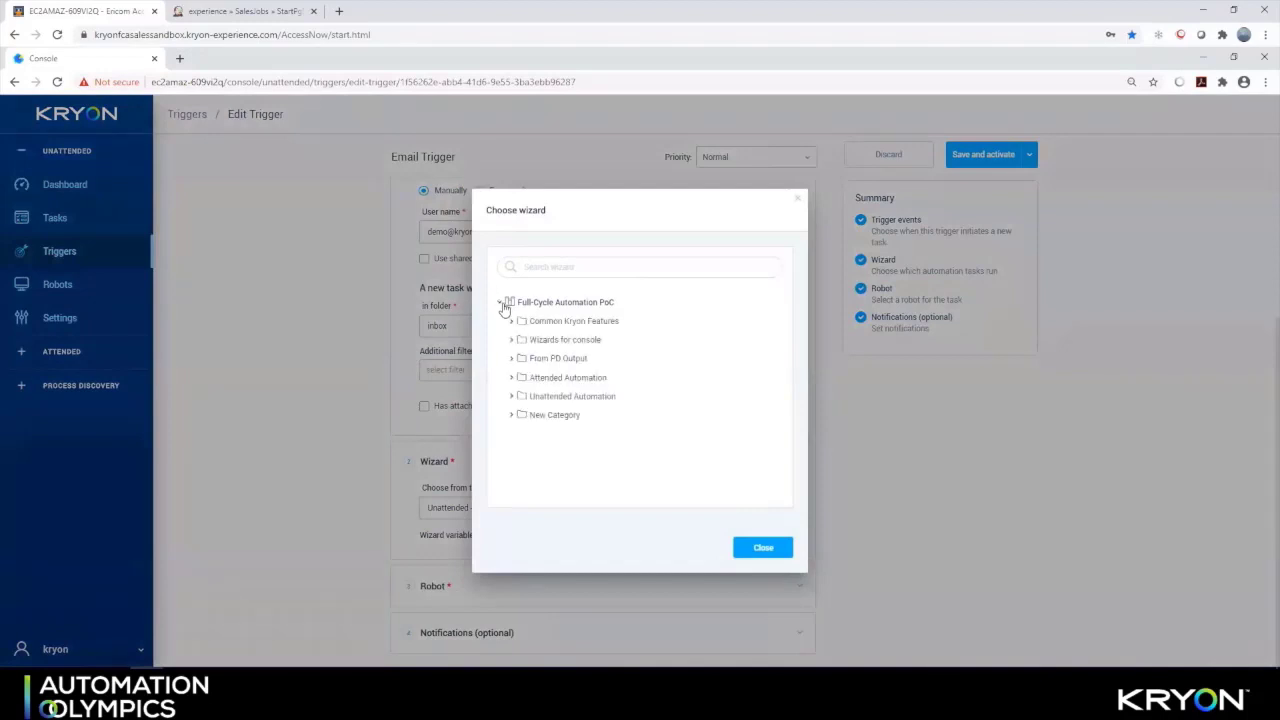
pyautogui.click(513, 359)
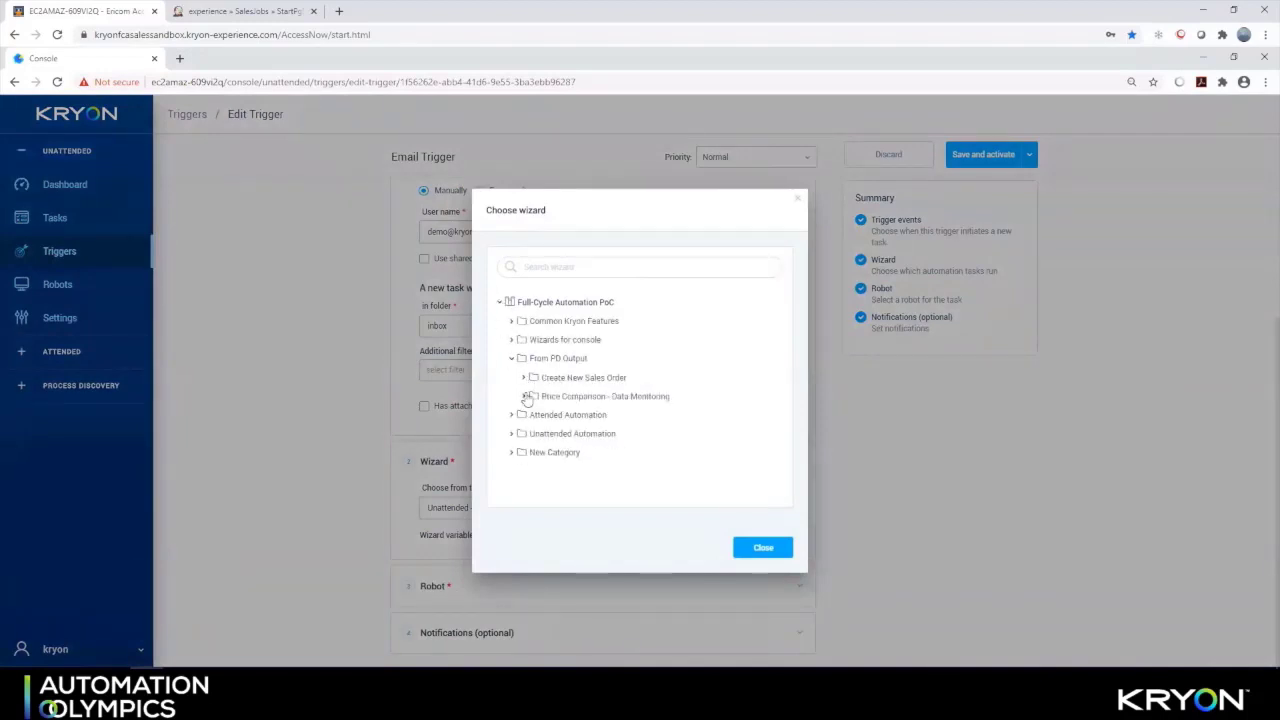
pyautogui.click(523, 397)
pyautogui.doubleClick(595, 472)
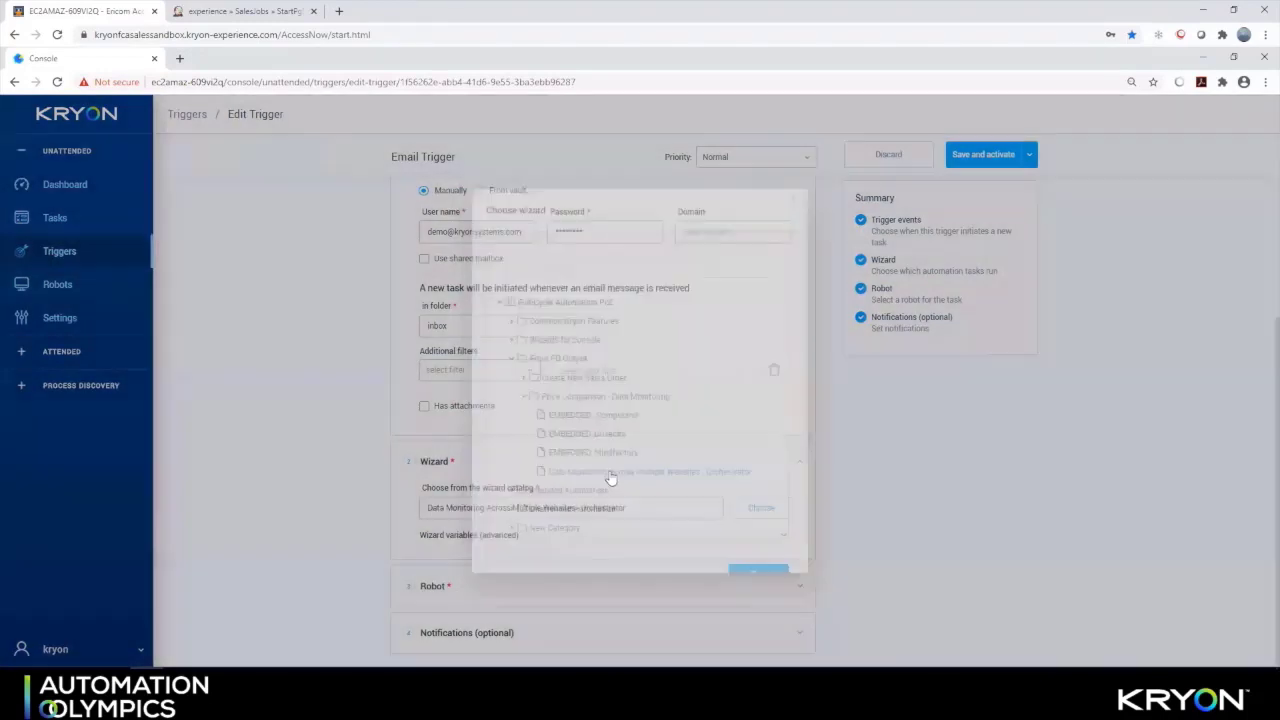
# Assign the trigger to the specific robot Kryon_Robot, then save and activate it
pyautogui.click(774, 594)
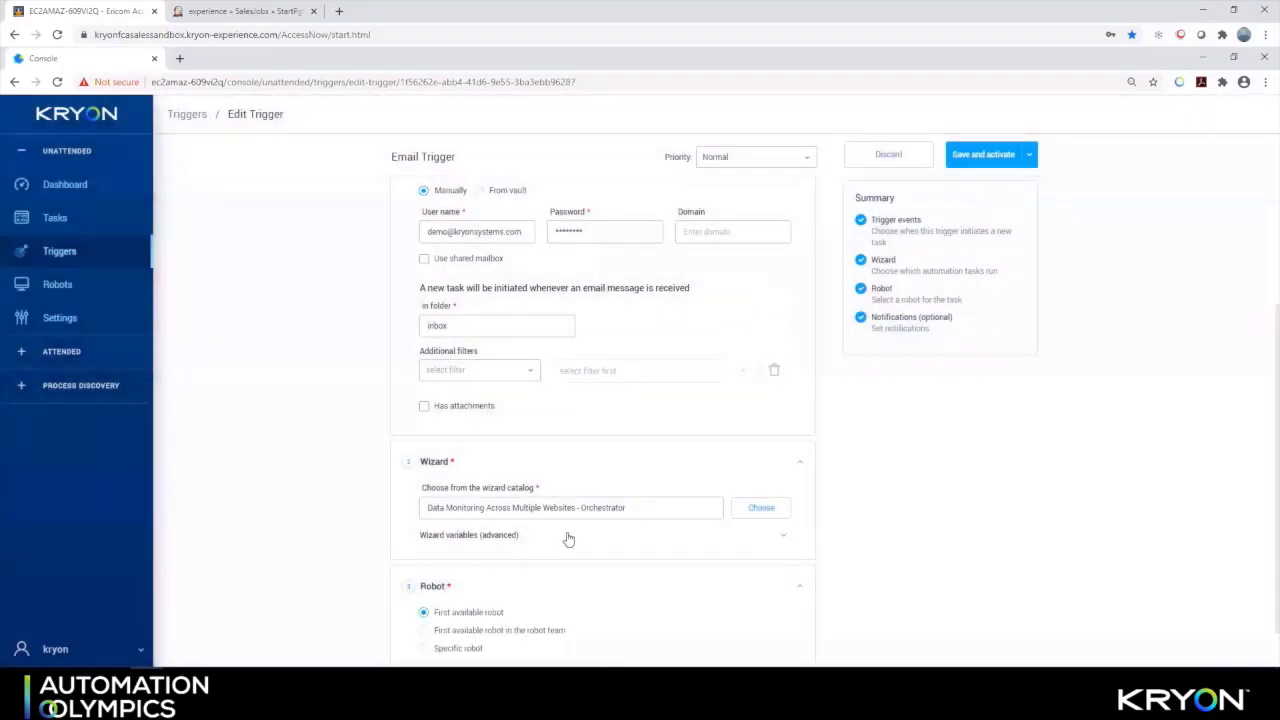
pyautogui.scroll(-1, 570, 545)
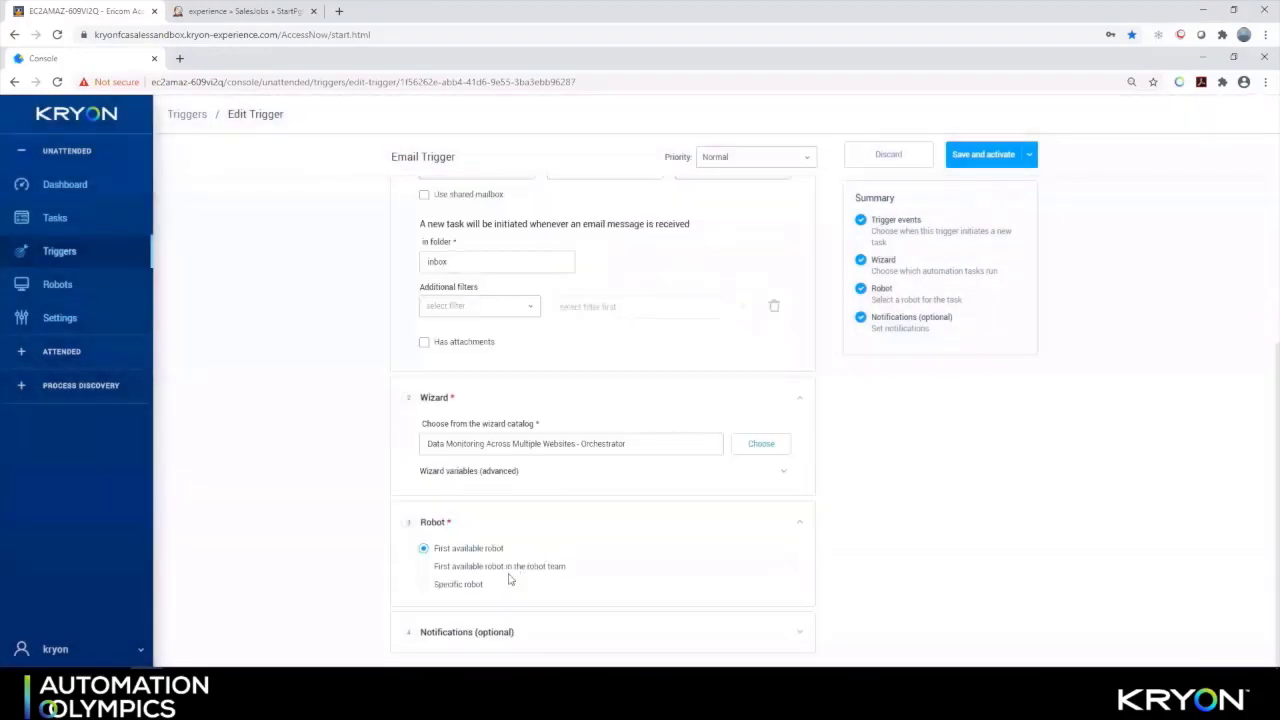
pyautogui.click(428, 589)
pyautogui.scroll(-1, 600, 557)
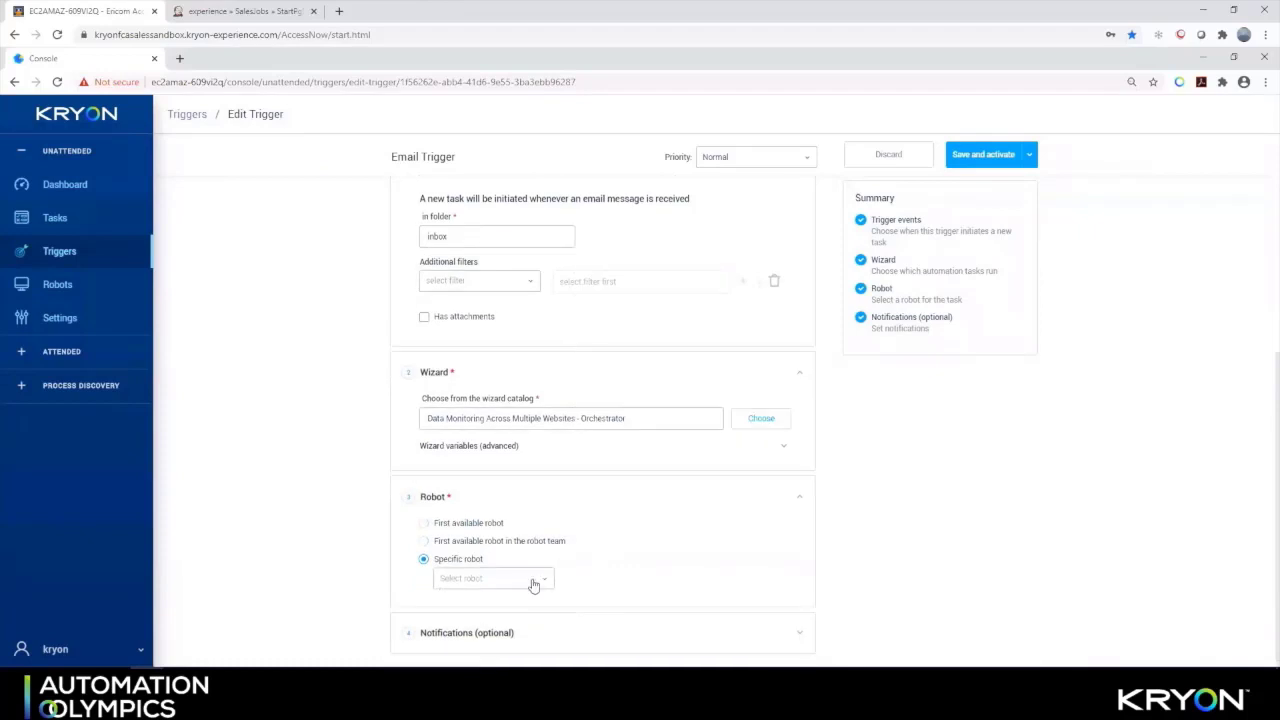
pyautogui.click(531, 583)
pyautogui.click(486, 600)
pyautogui.click(983, 154)
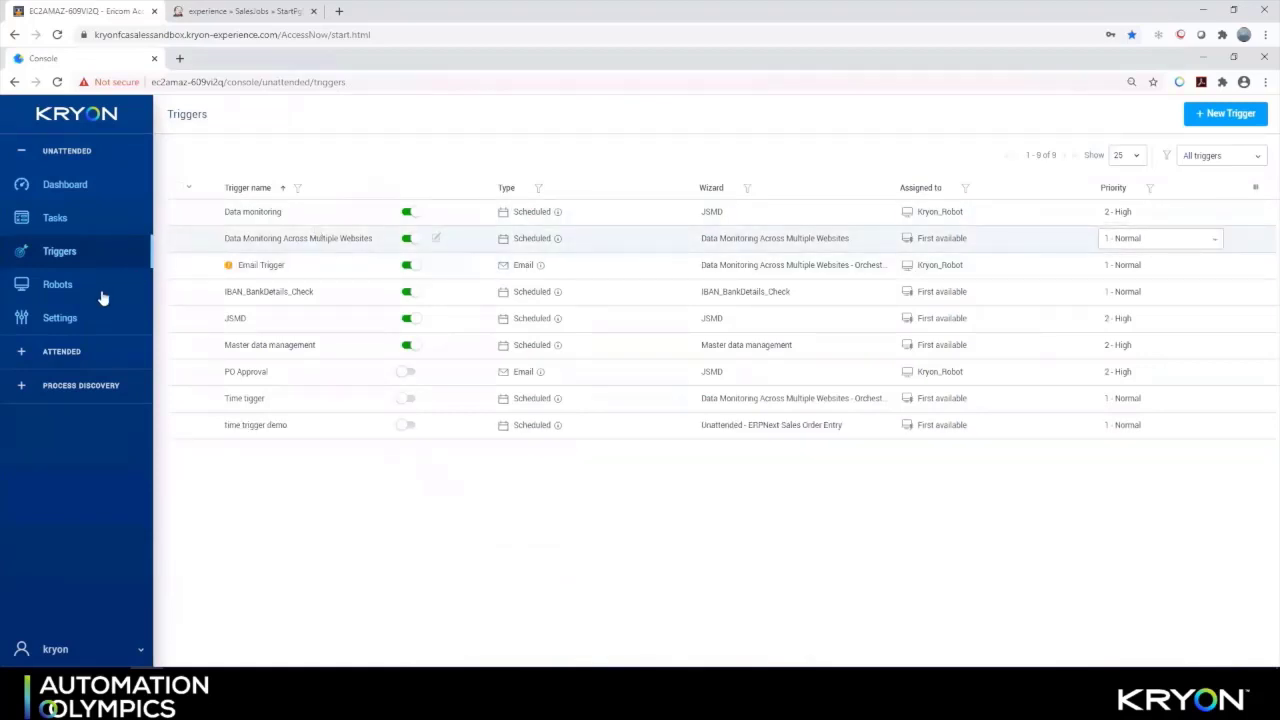
# Add a Robot added to Console notification sent to the demo recipient's e-mail address
pyautogui.click(60, 317)
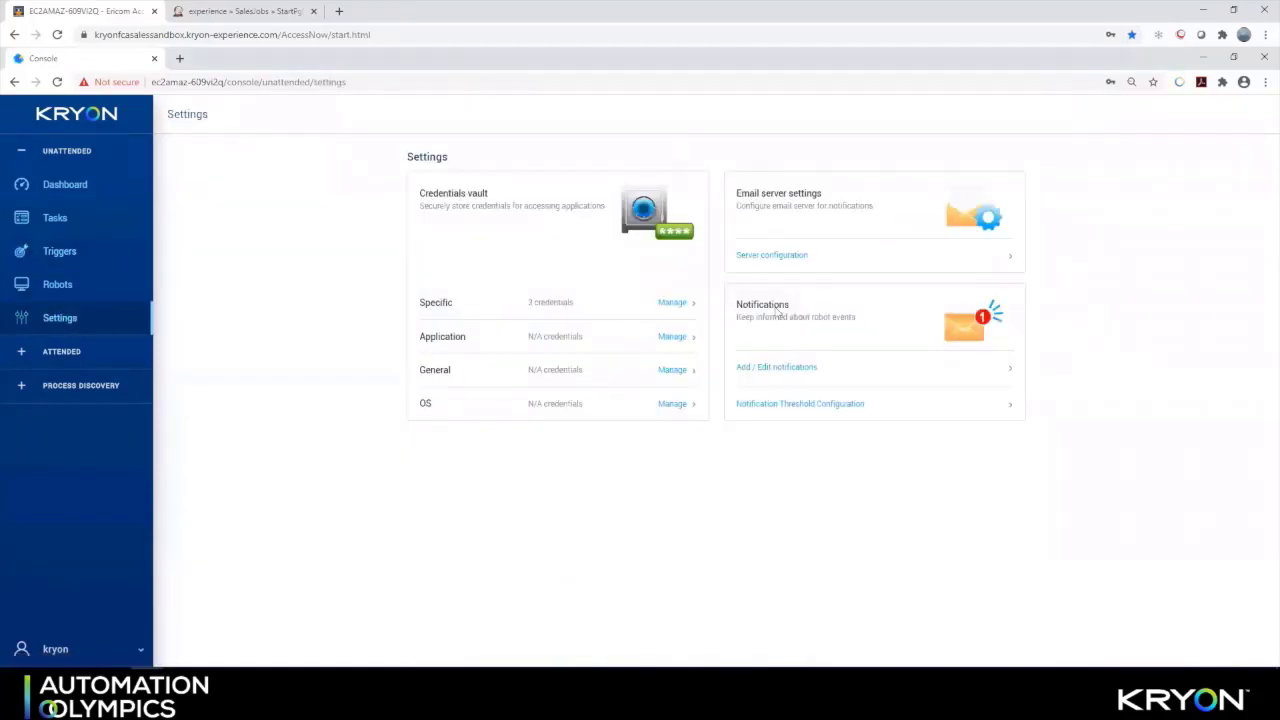
pyautogui.click(762, 370)
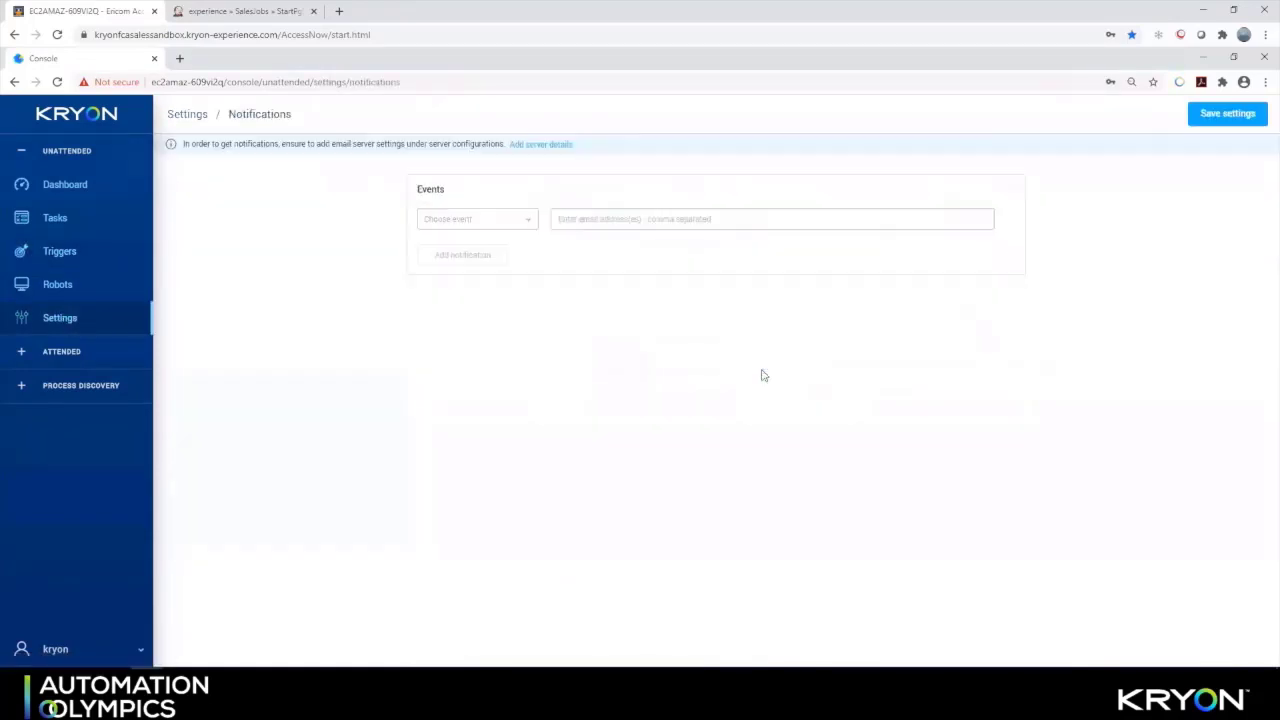
pyautogui.click(484, 220)
pyautogui.click(478, 224)
pyautogui.click(648, 223)
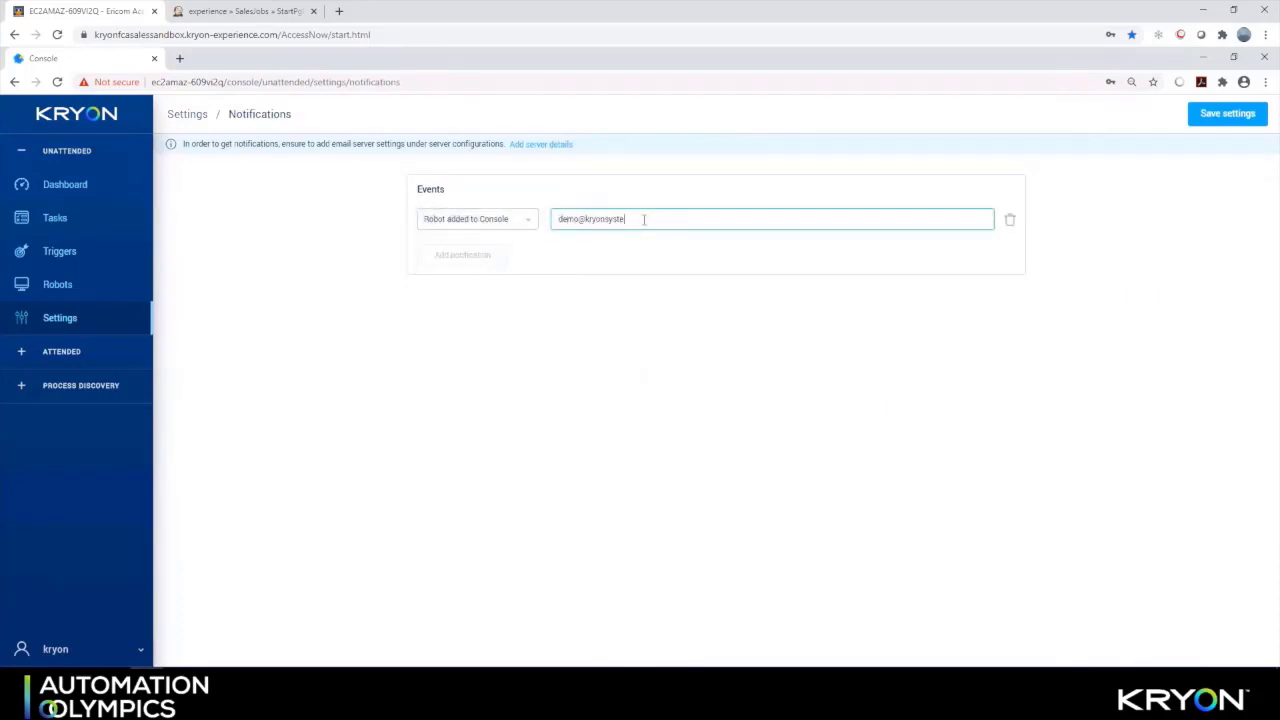
pyautogui.click(460, 258)
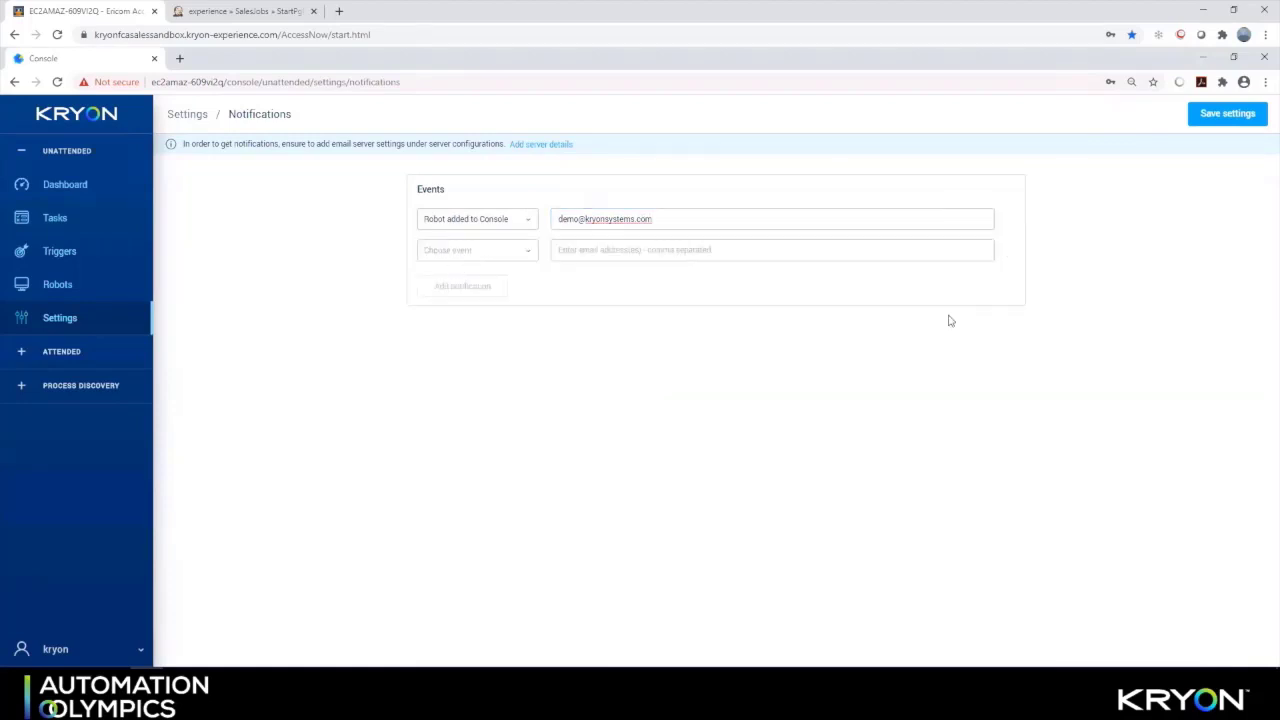
# Open the specific credentials vault and view the LinkedIn credential's details
pyautogui.click(64, 317)
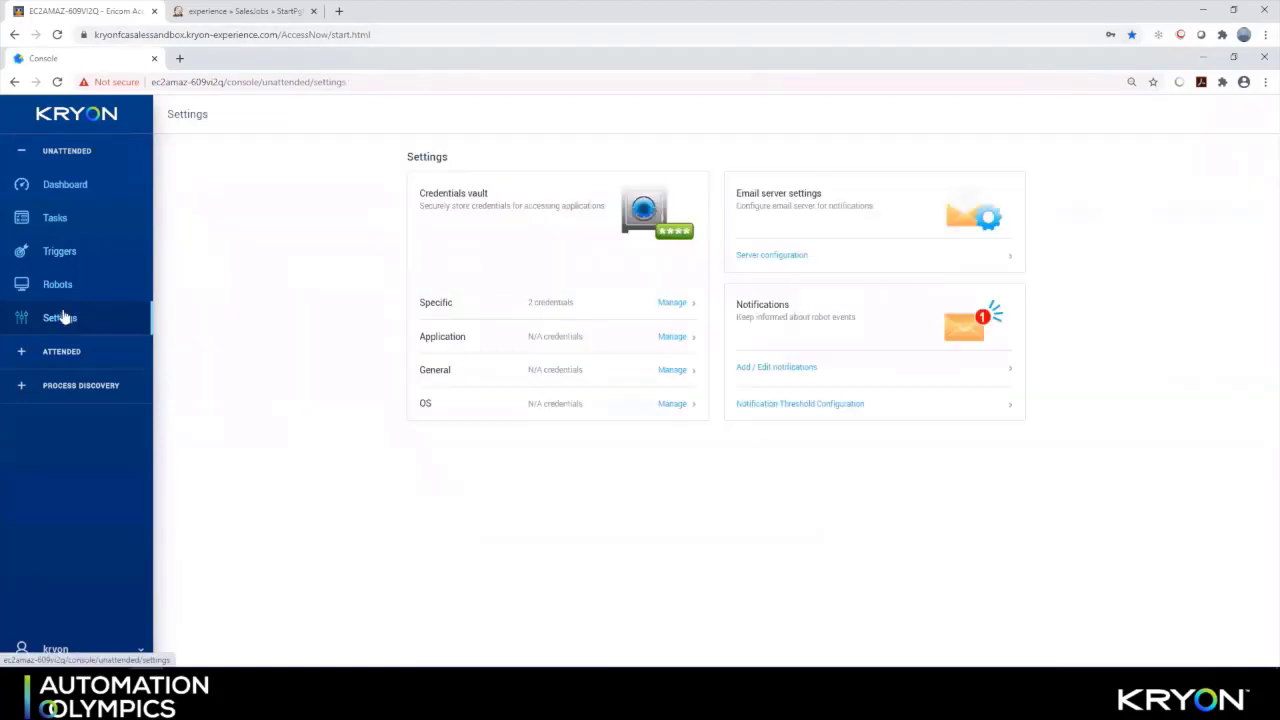
pyautogui.click(666, 304)
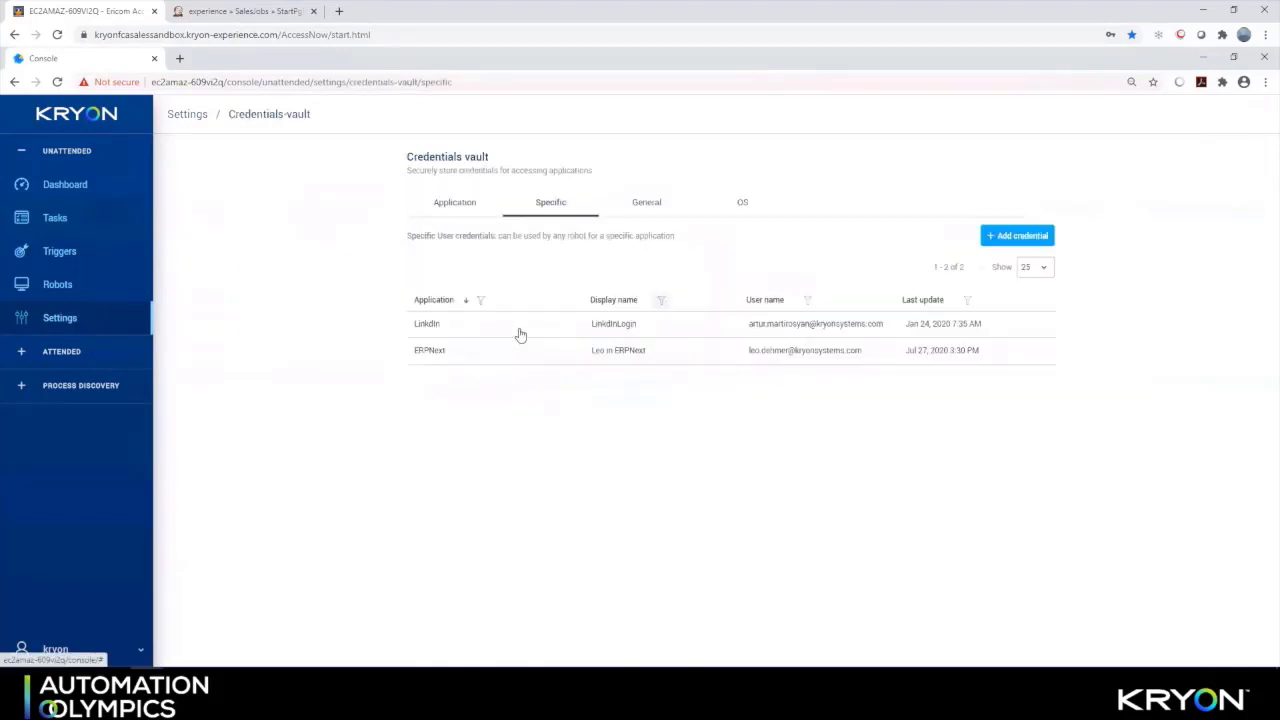
pyautogui.click(445, 325)
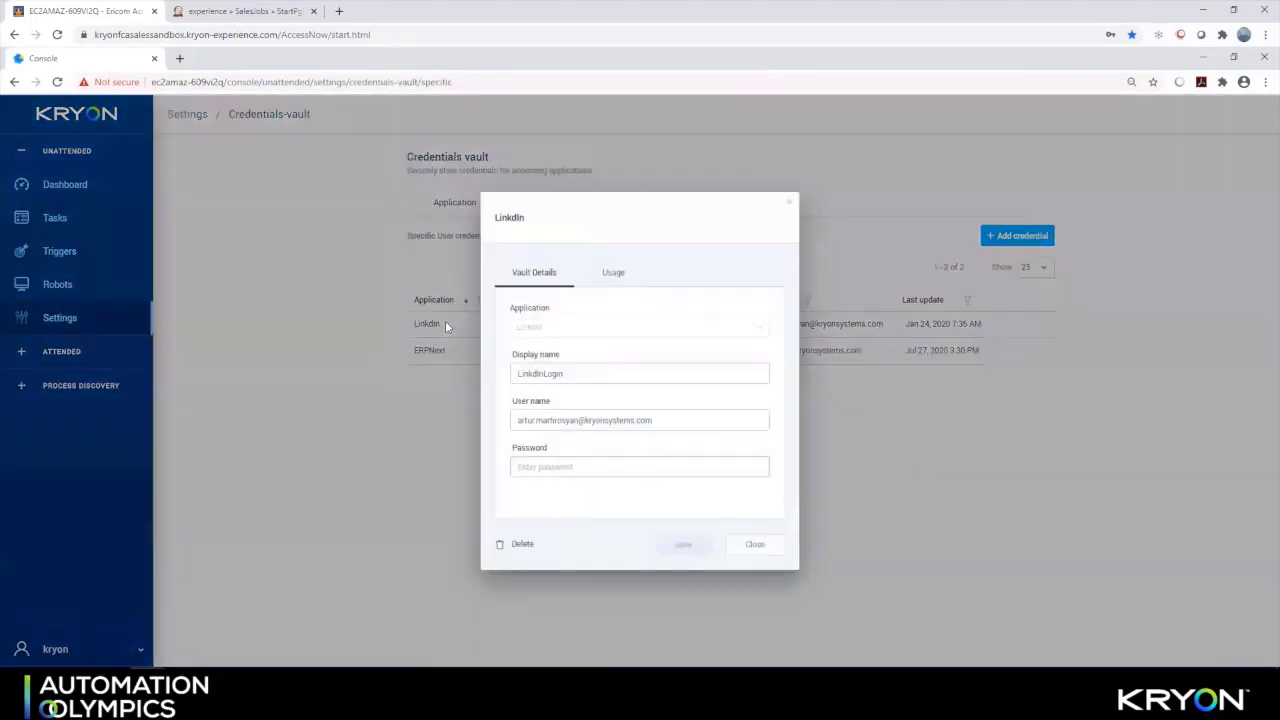